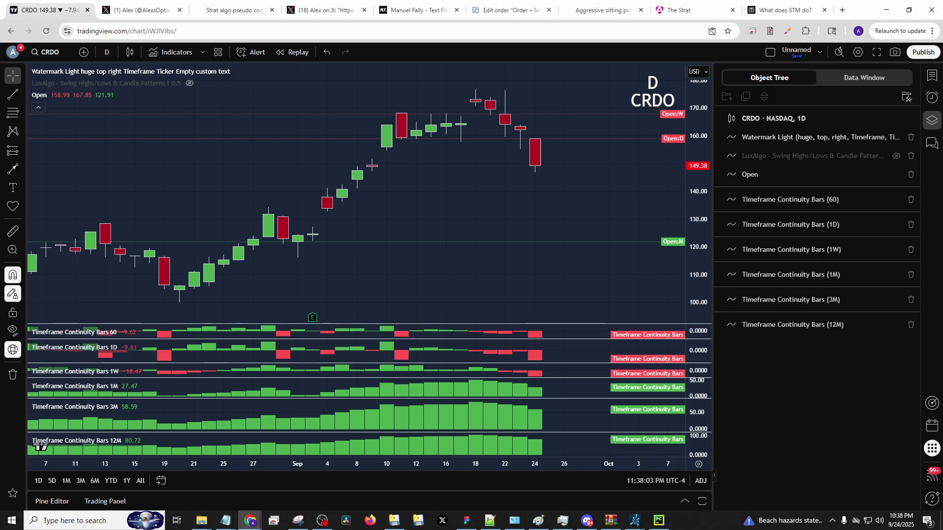
Step: Load the RDDT symbol and set the chart to the 1-week timeframe, showing the August and September candles up close
{"action": "left_click_drag", "start_coordinate": [552, 207], "coordinate": [491, 225]}
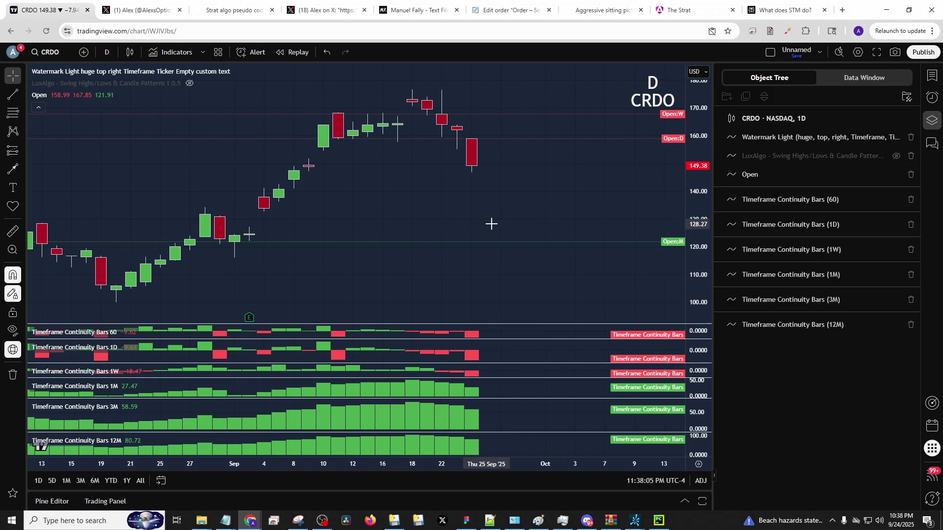
{"action": "type", "text": "RDDT"}
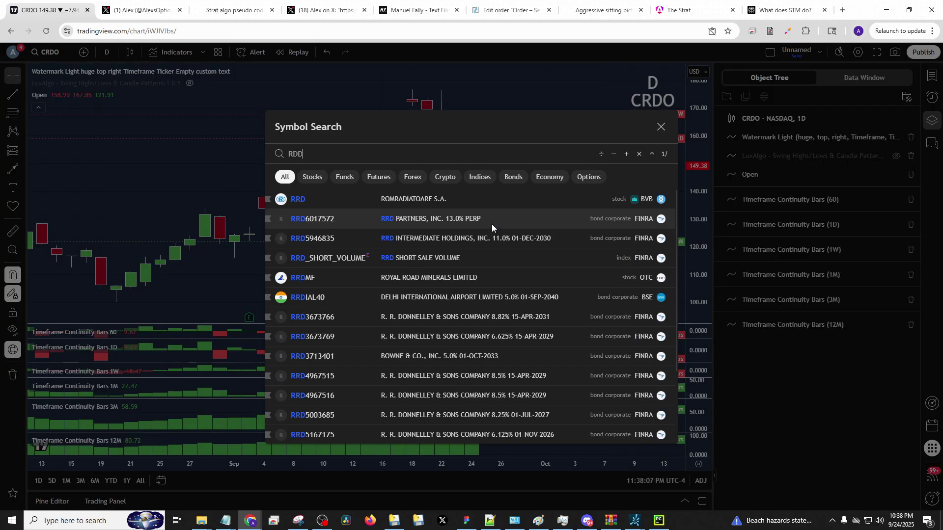
{"action": "key", "text": "Return"}
{"action": "type", "text": "1w"}
{"action": "key", "text": "Return"}
{"action": "scroll", "coordinate": [472, 194], "scroll_direction": "up", "scroll_amount": 5}
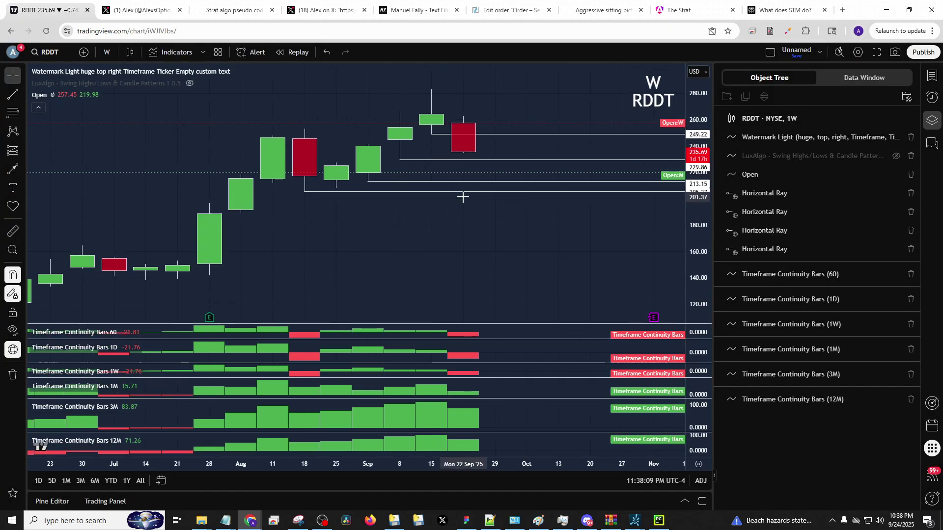
{"action": "scroll", "coordinate": [508, 189], "scroll_direction": "up", "scroll_amount": 2}
{"action": "scroll", "coordinate": [447, 164], "scroll_direction": "down", "scroll_amount": 2}
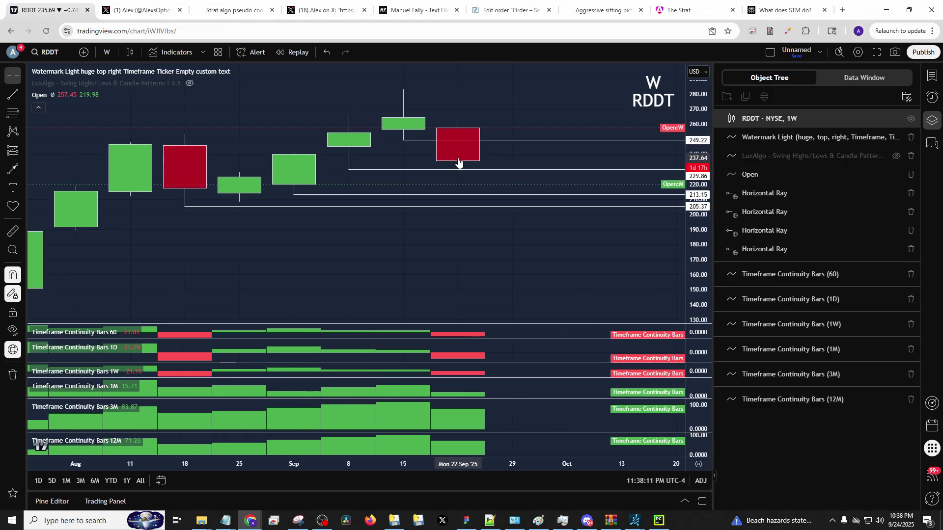
Step: Draw an upper trend line through the highs of the 15 September (282.95) and 18 August (253.14) weekly candles
{"action": "left_click", "coordinate": [22, 98]}
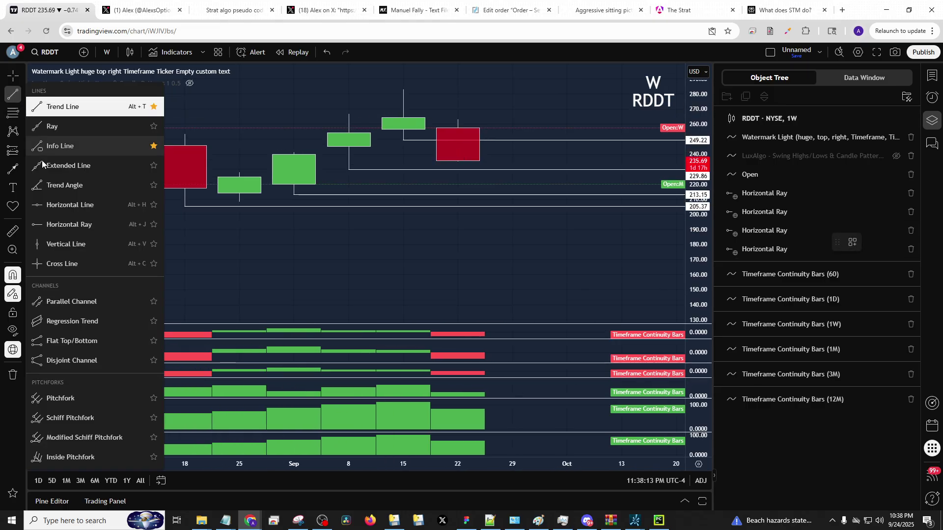
{"action": "left_click", "coordinate": [59, 104]}
{"action": "left_click_drag", "start_coordinate": [402, 94], "coordinate": [177, 120]}
{"action": "left_click", "coordinate": [177, 119]}
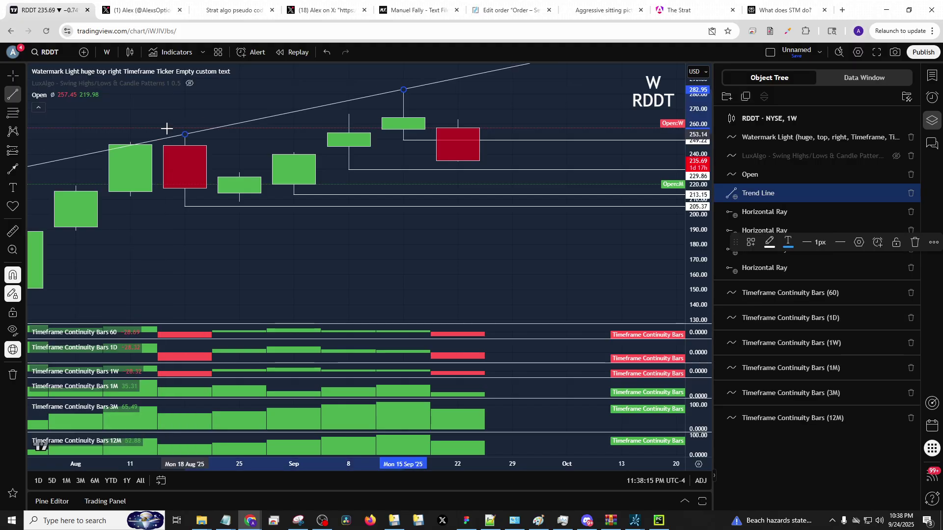
Step: Draw a lower trend line through the lows of the 18 August and 11 August weekly candles
{"action": "left_click", "coordinate": [22, 99]}
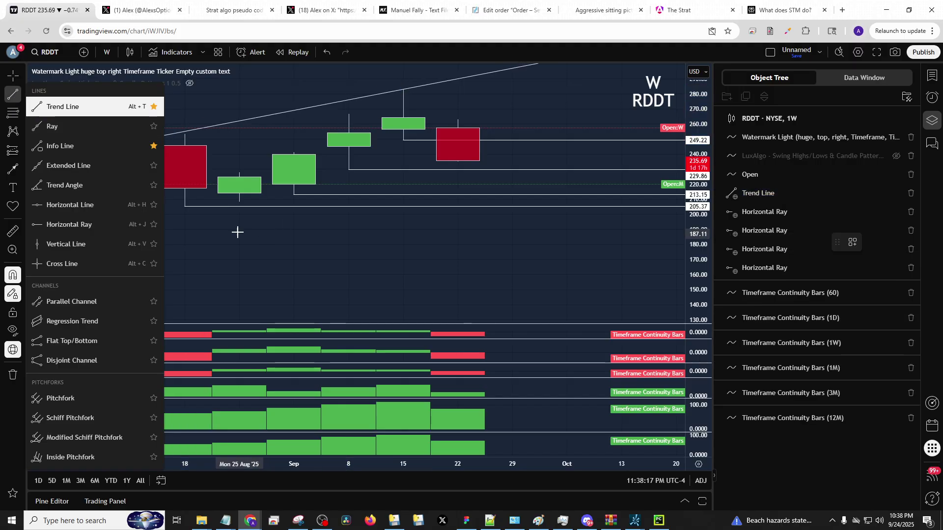
{"action": "left_click", "coordinate": [186, 208]}
{"action": "left_click", "coordinate": [265, 246]}
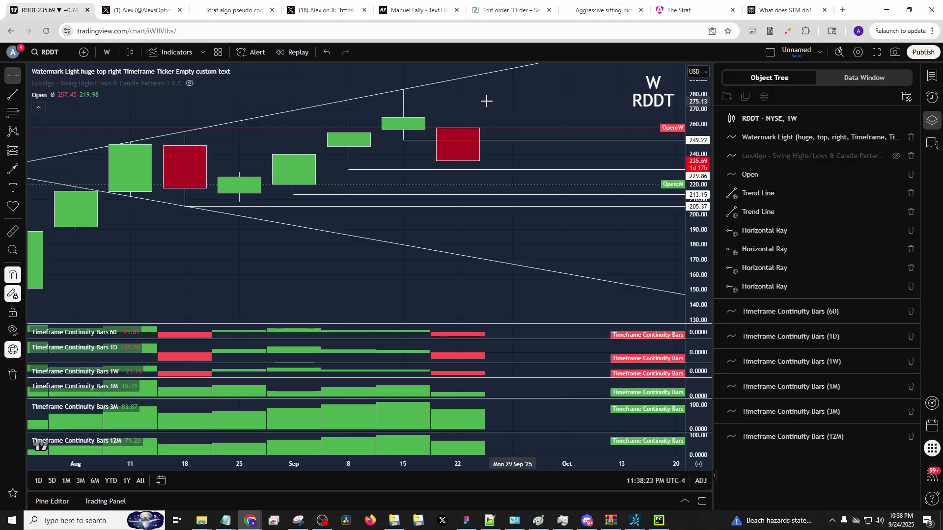
Step: Examine RDDT's recent candles on the 1-day timeframe and return to the weekly chart
{"action": "type", "text": "1d"}
{"action": "key", "text": "Return"}
{"action": "scroll", "coordinate": [466, 123], "scroll_direction": "down", "scroll_amount": 3}
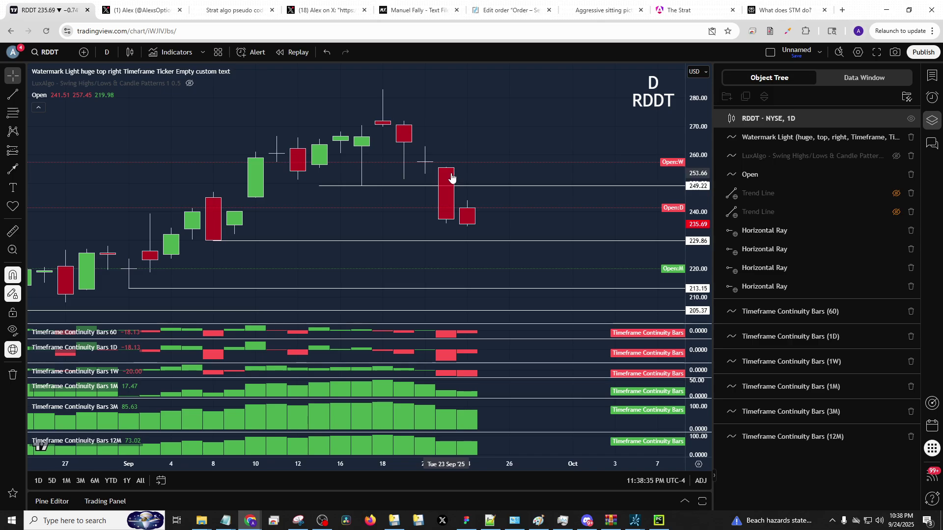
{"action": "type", "text": "w"}
{"action": "key", "text": "Return"}
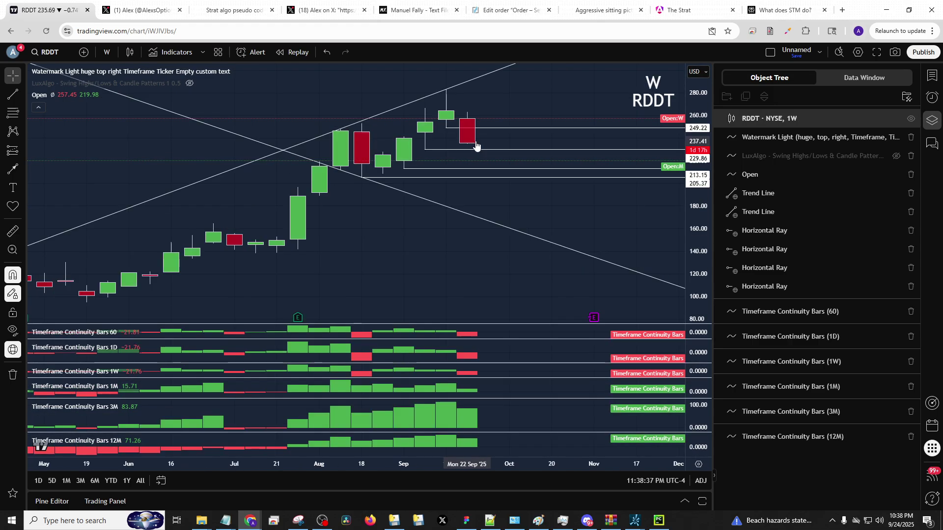
{"action": "scroll", "coordinate": [475, 145], "scroll_direction": "up", "scroll_amount": 5}
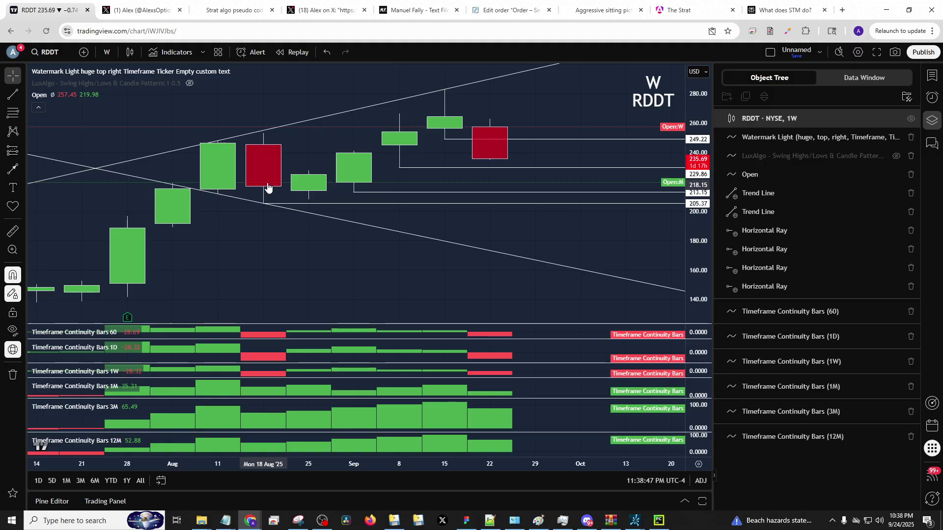
Step: Draw arrows from the 18 August high (253.14) to the 25 August low (208.24) and on to the 15 September high (282.95)
{"action": "left_click", "coordinate": [13, 169]}
{"action": "left_click", "coordinate": [49, 244]}
{"action": "left_click", "coordinate": [263, 133]}
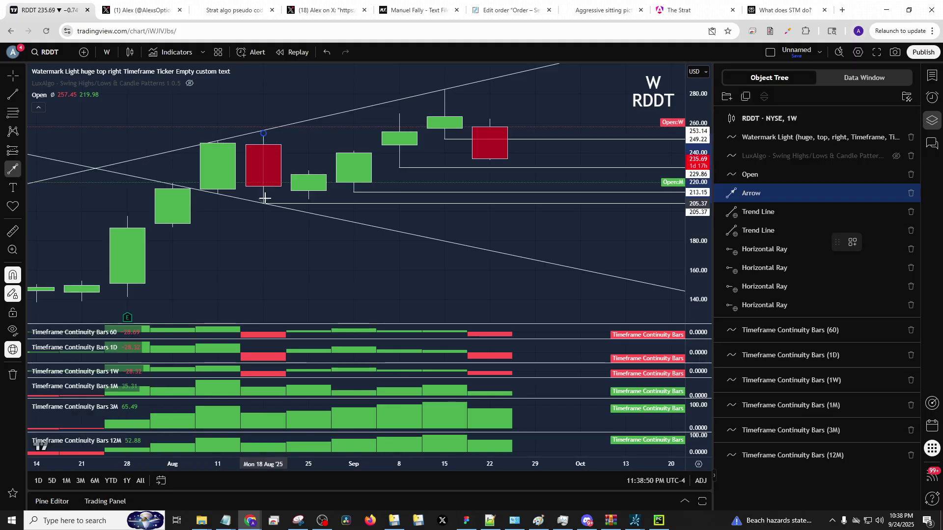
{"action": "left_click", "coordinate": [309, 199]}
{"action": "left_click", "coordinate": [309, 199]}
{"action": "left_click", "coordinate": [448, 88]}
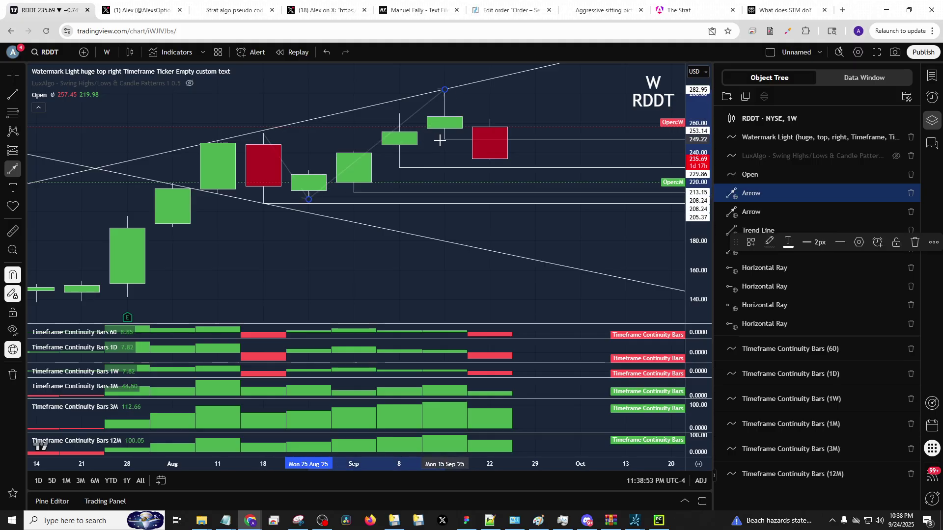
{"action": "left_click", "coordinate": [445, 89]}
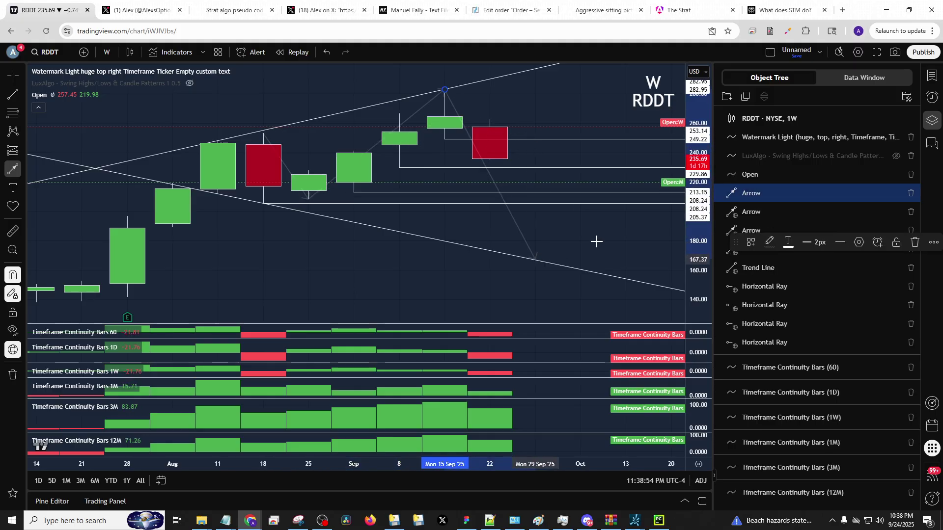
Step: Cancel the unfinished downward arrow and undo both arrows drawn across the weekly candles
{"action": "key", "text": "Escape"}
{"action": "key", "text": "ctrl+z"}
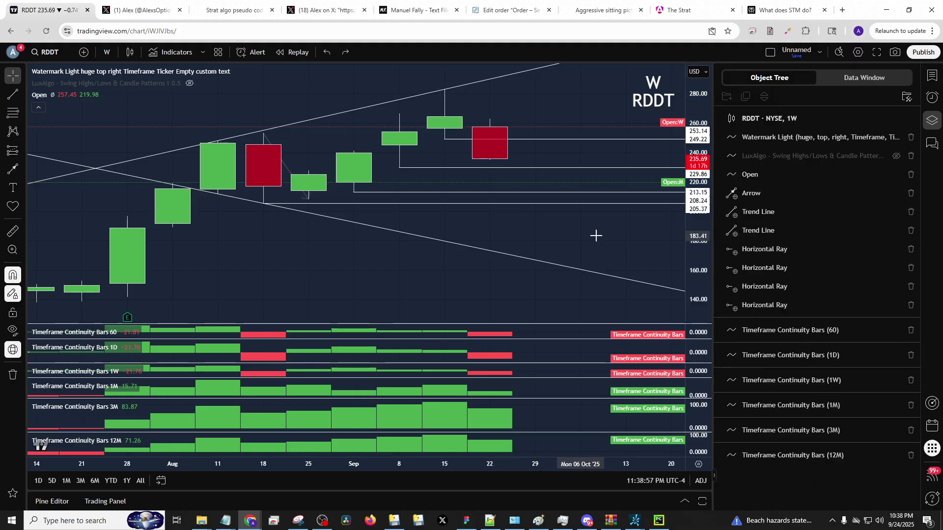
{"action": "key", "text": "ctrl+z"}
{"action": "right_click", "coordinate": [591, 231]}
{"action": "key", "text": "Escape"}
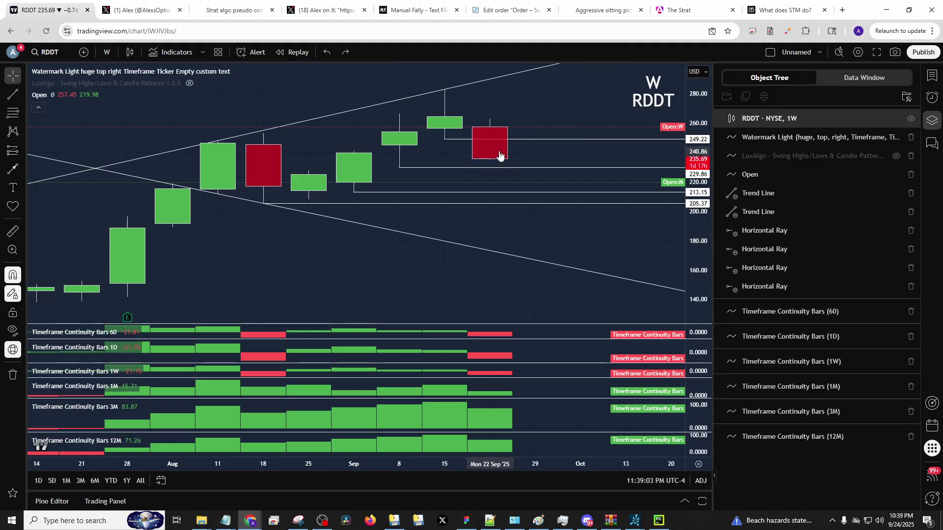
Step: Switch the RDDT chart to the 1-day timeframe and bring the September candles into view
{"action": "type", "text": "1d"}
{"action": "key", "text": "Return"}
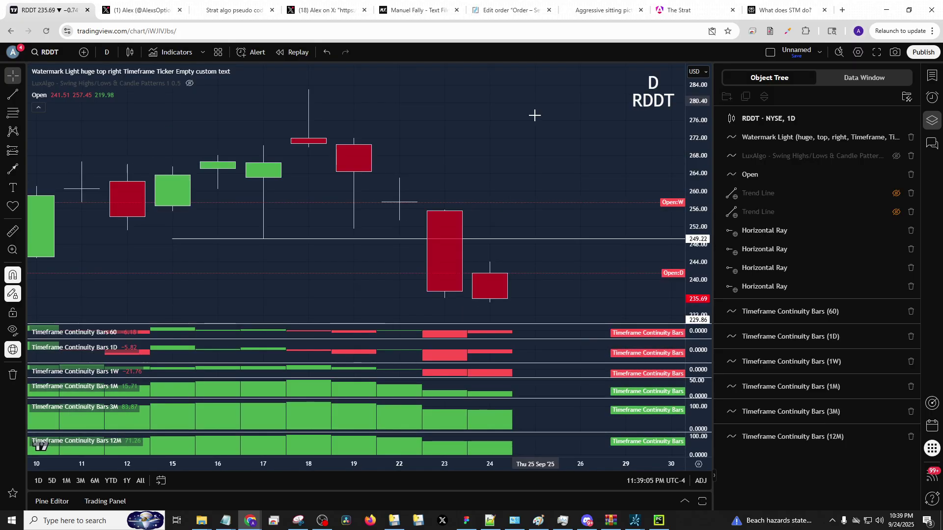
{"action": "scroll", "coordinate": [527, 147], "scroll_direction": "down", "scroll_amount": 3}
{"action": "left_click_drag", "start_coordinate": [513, 155], "coordinate": [491, 160]}
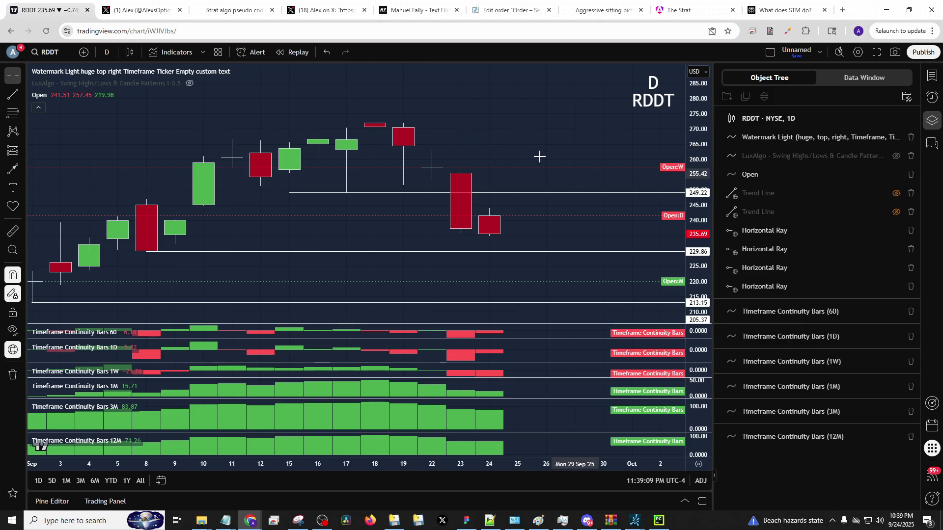
Step: Add horizontal rays at the 22 September low (253.34), the 23 September high (255.78) and the 23 September low (235.85)
{"action": "left_click", "coordinate": [23, 100]}
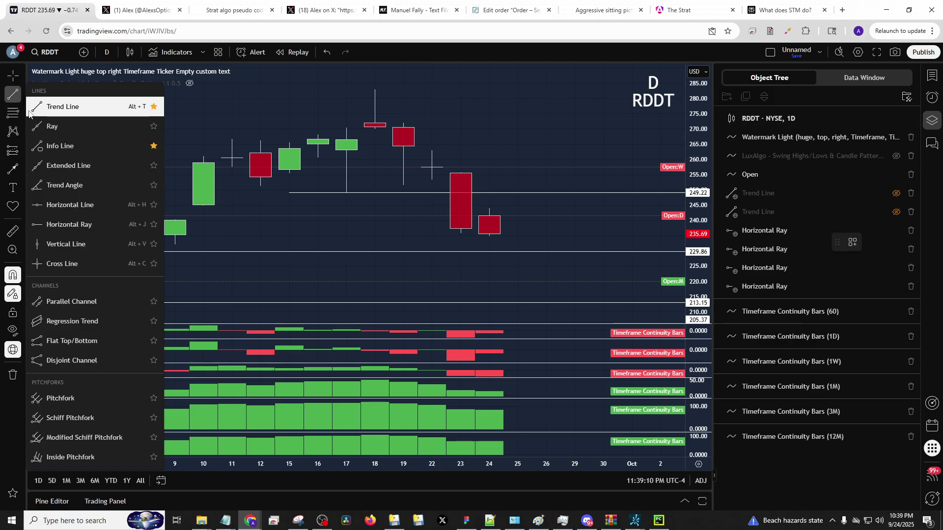
{"action": "left_click", "coordinate": [43, 225]}
{"action": "left_click", "coordinate": [432, 180]}
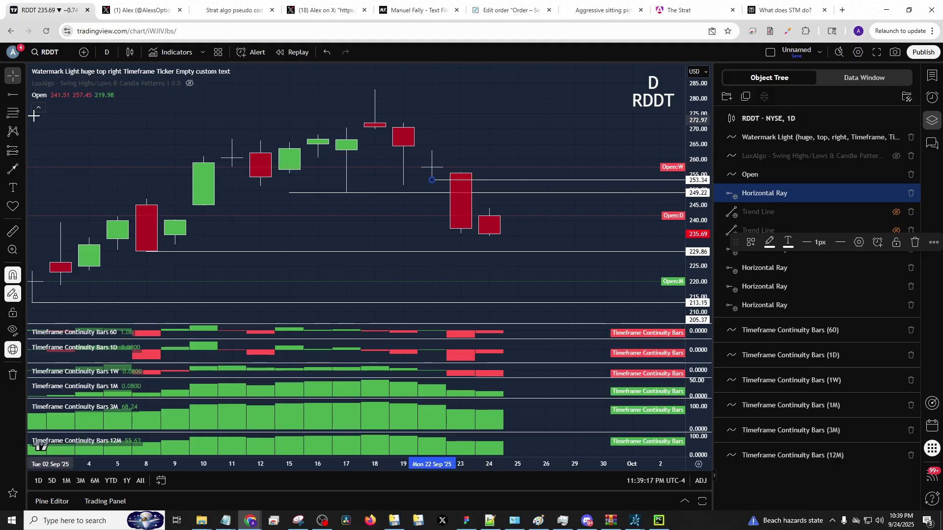
{"action": "left_click", "coordinate": [13, 94]}
{"action": "left_click", "coordinate": [464, 172]}
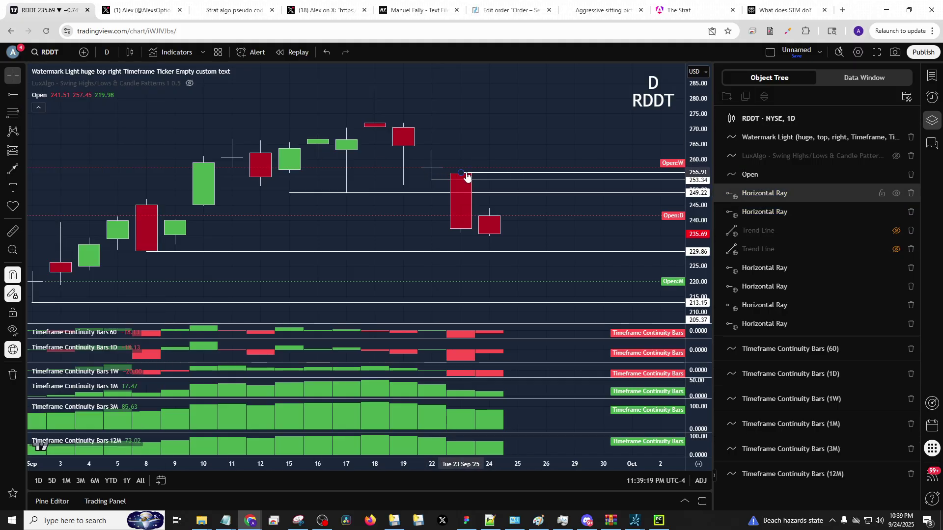
{"action": "left_click", "coordinate": [490, 219]}
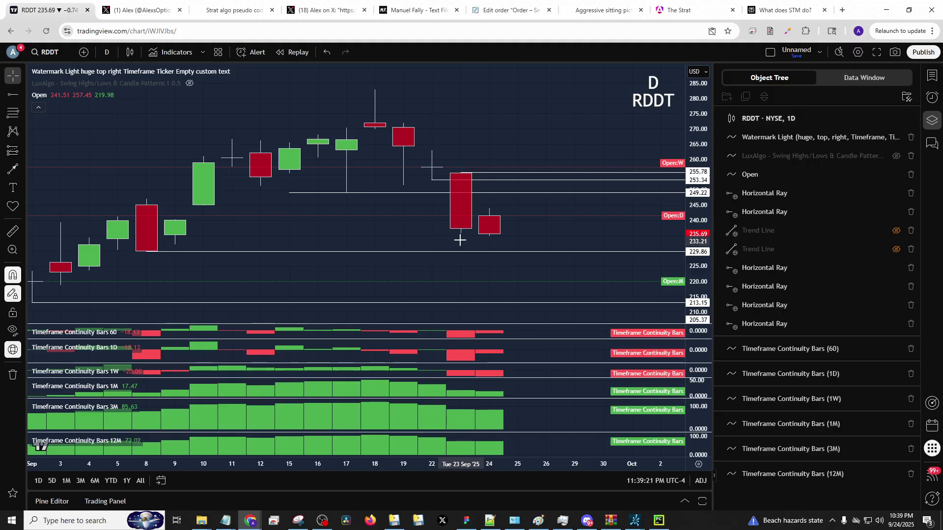
{"action": "left_click", "coordinate": [21, 99]}
{"action": "left_click", "coordinate": [461, 234]}
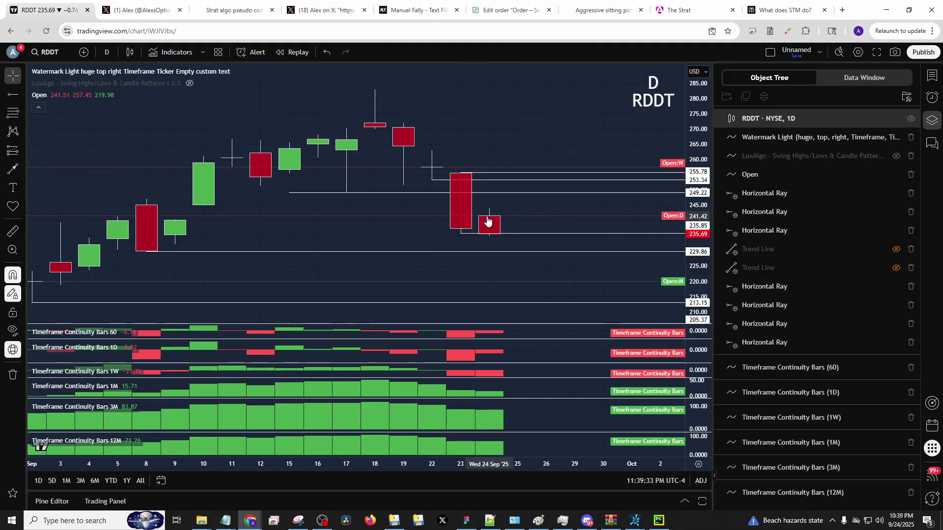
Step: Switch the chart to the 15-minute timeframe and frame the 23 and 24 September price action
{"action": "scroll", "coordinate": [488, 222], "scroll_direction": "up", "scroll_amount": 3}
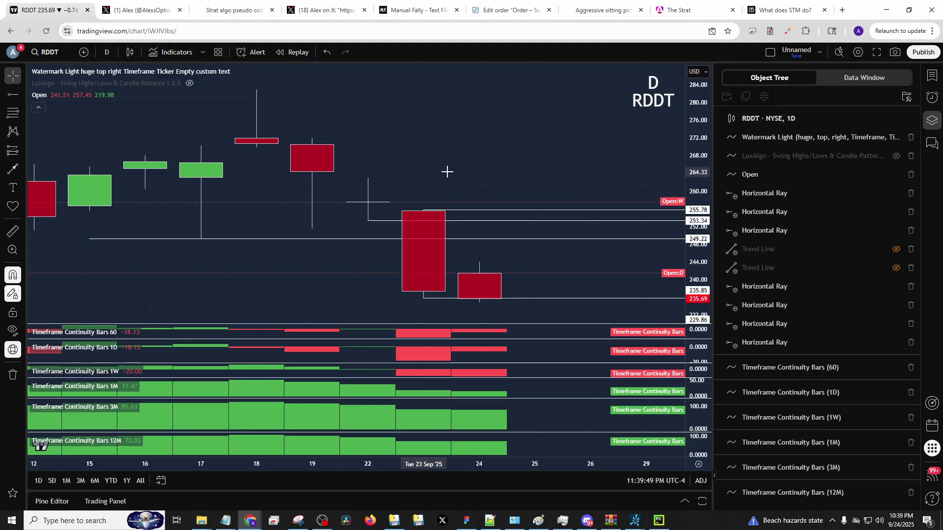
{"action": "type", "text": "15"}
{"action": "key", "text": "Return"}
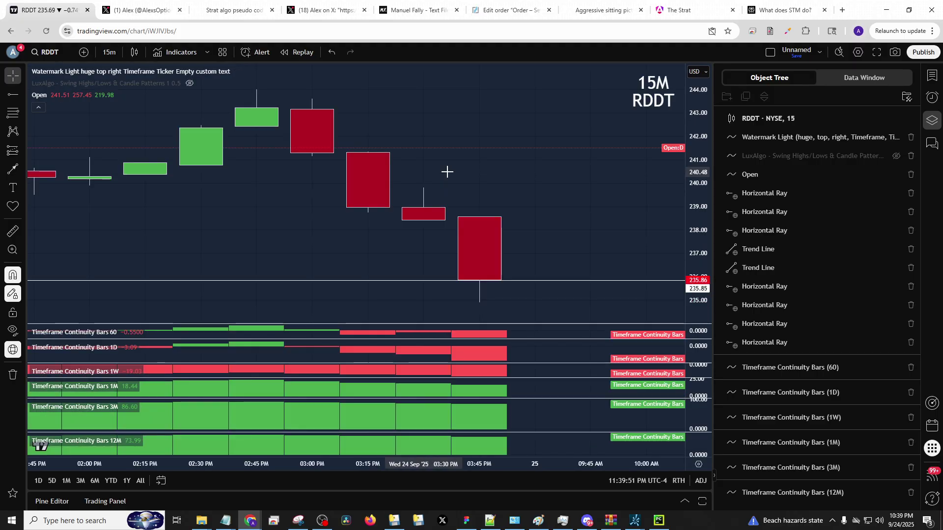
{"action": "scroll", "coordinate": [505, 204], "scroll_direction": "down", "scroll_amount": 10}
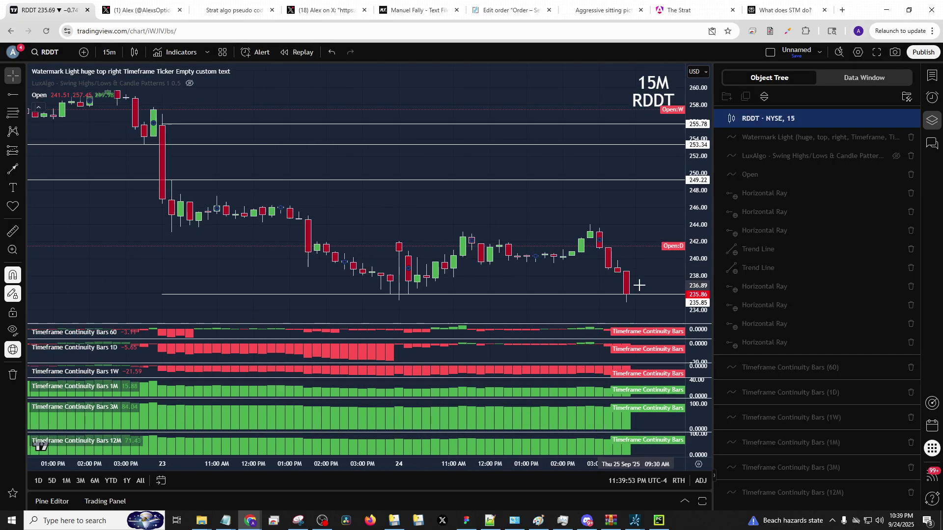
{"action": "scroll", "coordinate": [643, 286], "scroll_direction": "up", "scroll_amount": 1}
{"action": "left_click_drag", "start_coordinate": [697, 253], "coordinate": [697, 227]}
{"action": "left_click_drag", "start_coordinate": [585, 215], "coordinate": [529, 169]}
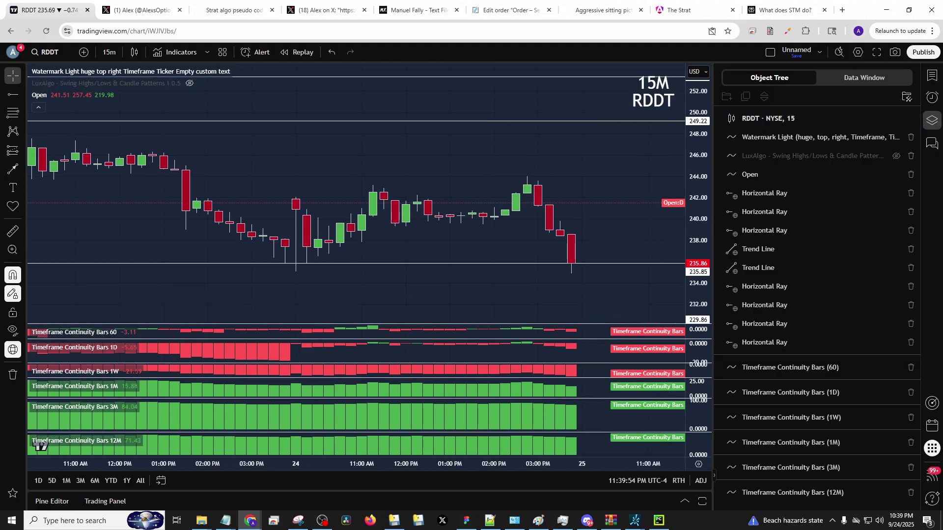
Step: Draw an arrow from the 24 September 9:30 AM low (235.09) up to the 11:15 AM high (243.15)
{"action": "left_click", "coordinate": [23, 98]}
{"action": "left_click", "coordinate": [64, 106]}
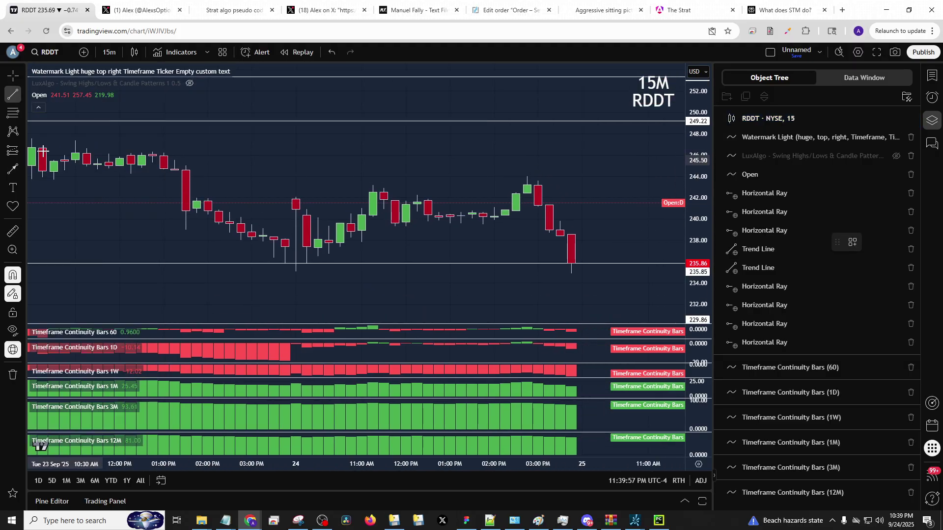
{"action": "left_click", "coordinate": [13, 169]}
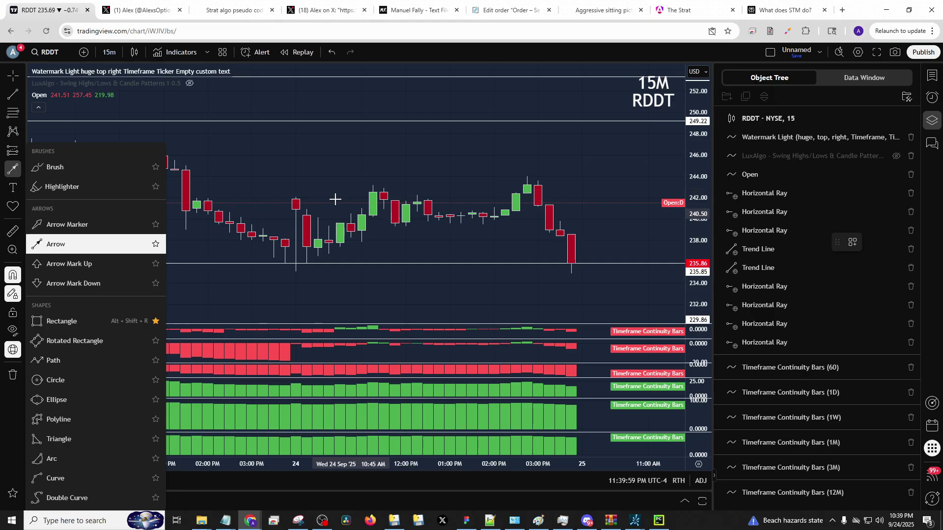
{"action": "left_click_drag", "start_coordinate": [296, 197], "coordinate": [295, 274]}
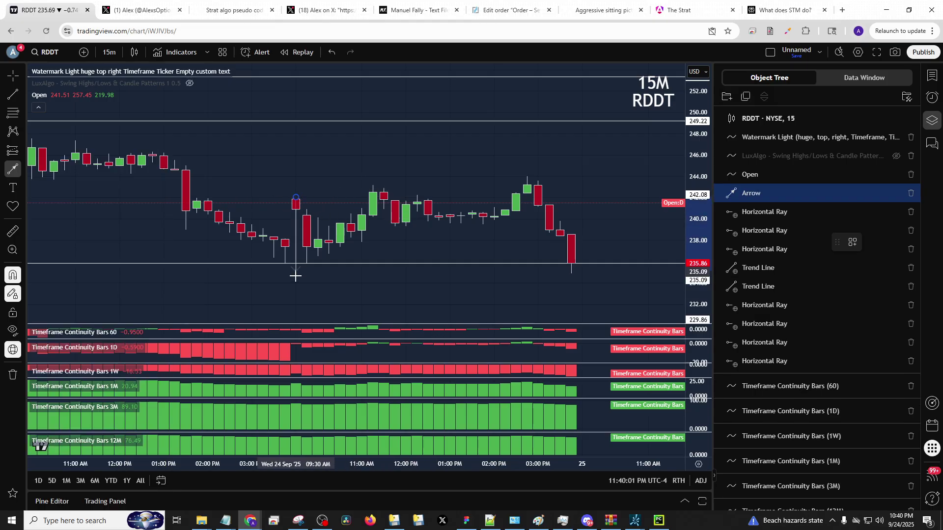
{"action": "key", "text": "Escape"}
{"action": "left_click", "coordinate": [298, 273]}
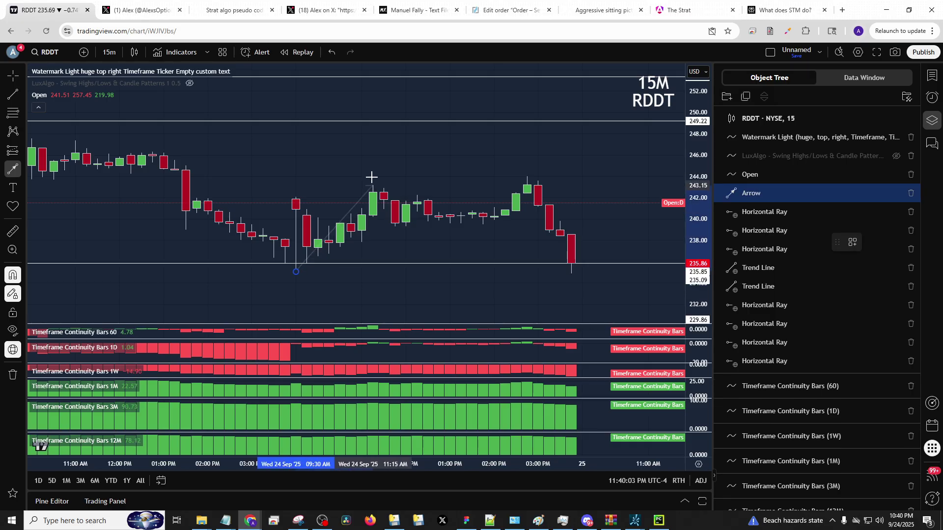
{"action": "left_click", "coordinate": [371, 177]}
{"action": "left_click", "coordinate": [371, 187]}
Step: Delete the upward arrow over the 24 September morning candles
{"action": "key", "text": "Delete"}
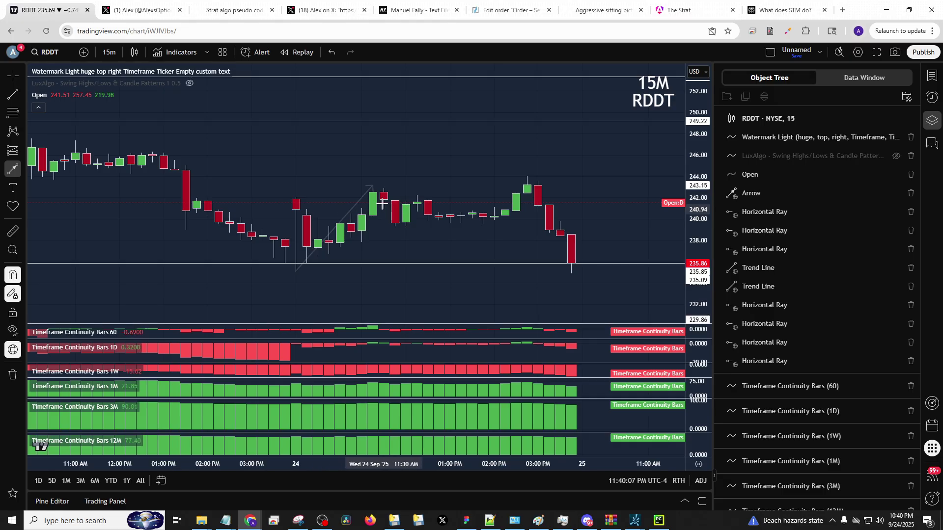
{"action": "left_click", "coordinate": [365, 193]}
{"action": "key", "text": "Delete"}
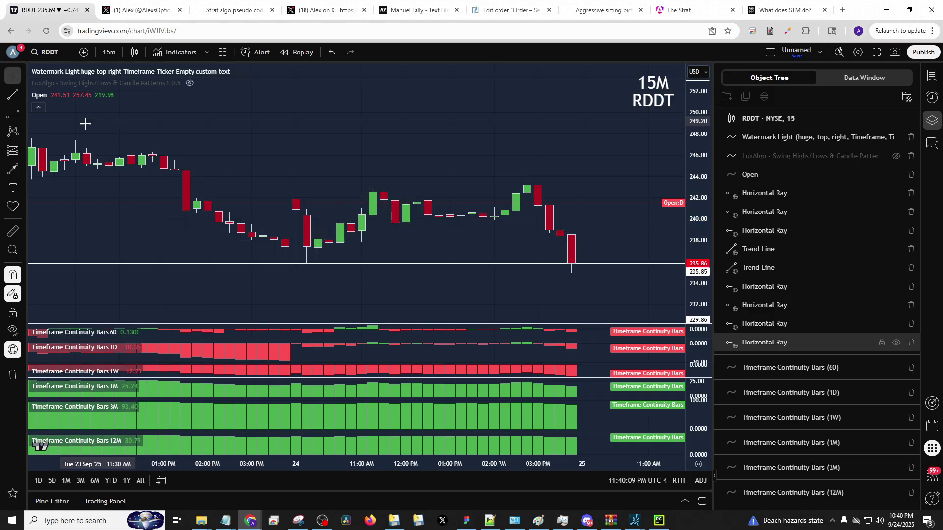
{"action": "left_click", "coordinate": [399, 206], "text": "shift"}
{"action": "left_click", "coordinate": [407, 194]}
{"action": "left_click", "coordinate": [408, 194]}
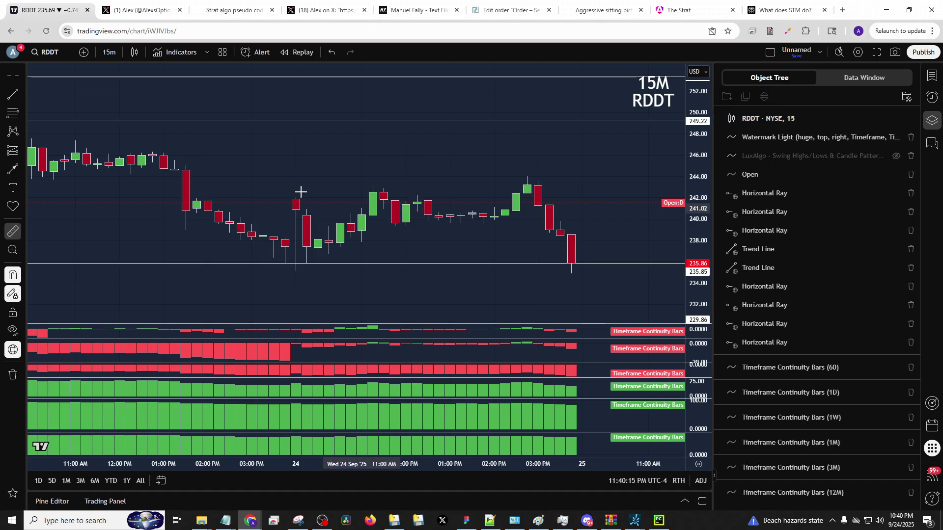
Step: Draw arrows from the 24 September 11:15 AM high (243.15) to the 11:45 AM low (239.30) and up to the 2:45 PM high (244.00)
{"action": "left_click", "coordinate": [18, 173]}
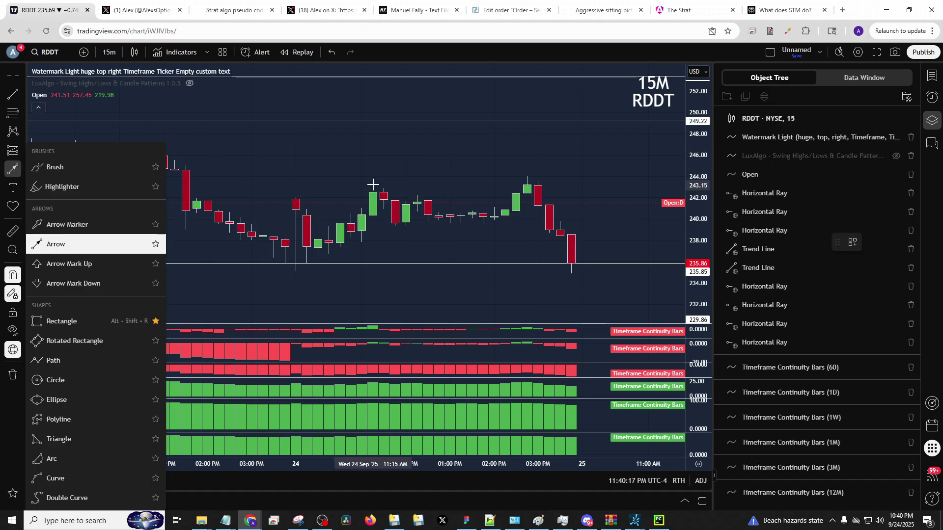
{"action": "left_click_drag", "start_coordinate": [373, 185], "coordinate": [394, 226]}
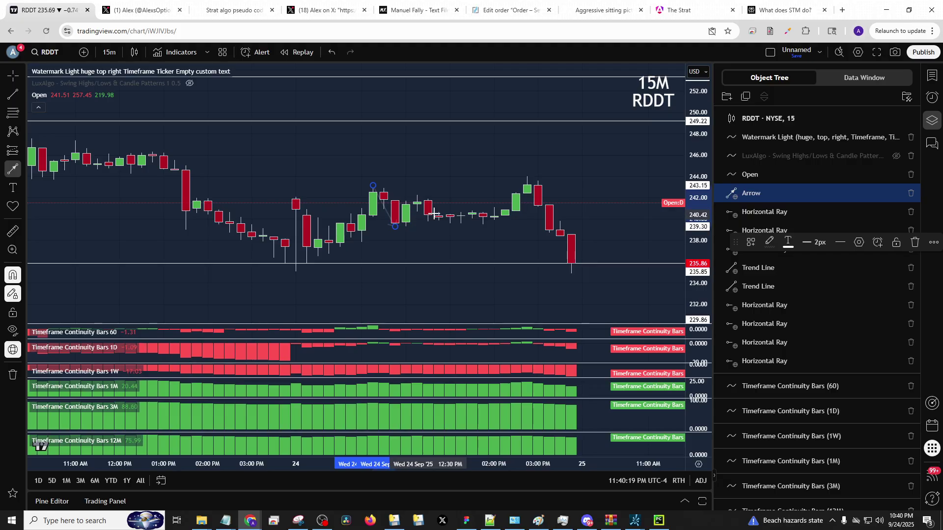
{"action": "left_click", "coordinate": [394, 227]}
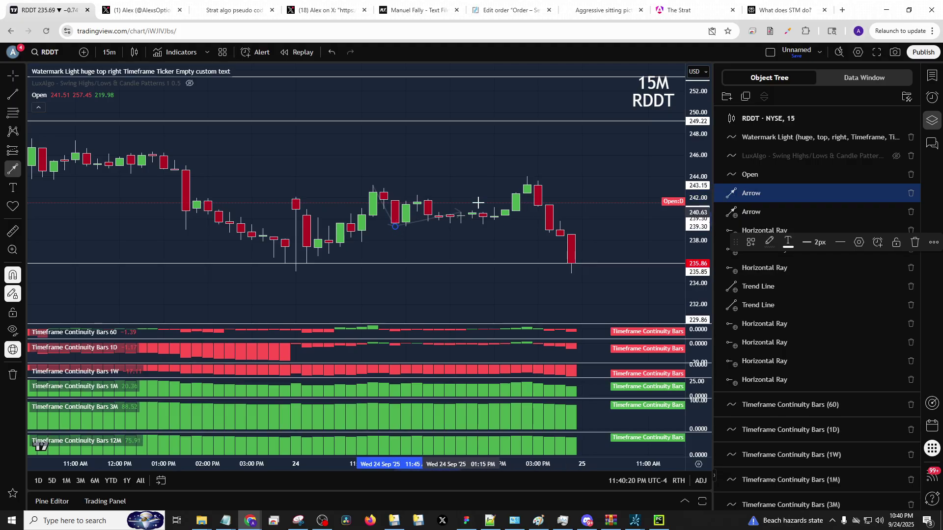
{"action": "left_click", "coordinate": [525, 176]}
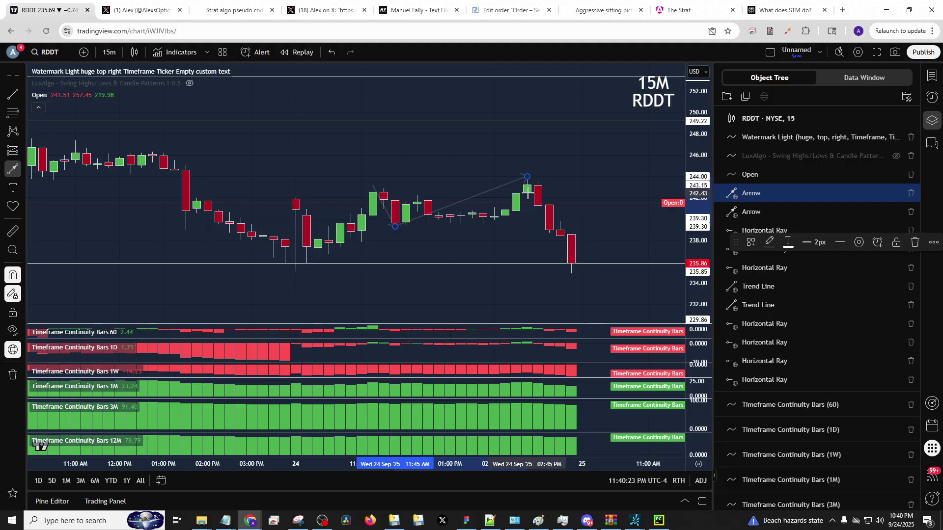
Step: Draw a horizontal arrow at 242.41 from the 2:45 PM candle to 3:45 PM and measure the move down to the 3:45 PM candle
{"action": "left_click", "coordinate": [527, 194]}
{"action": "left_click", "coordinate": [569, 194]}
{"action": "left_click", "coordinate": [527, 193], "text": "shift"}
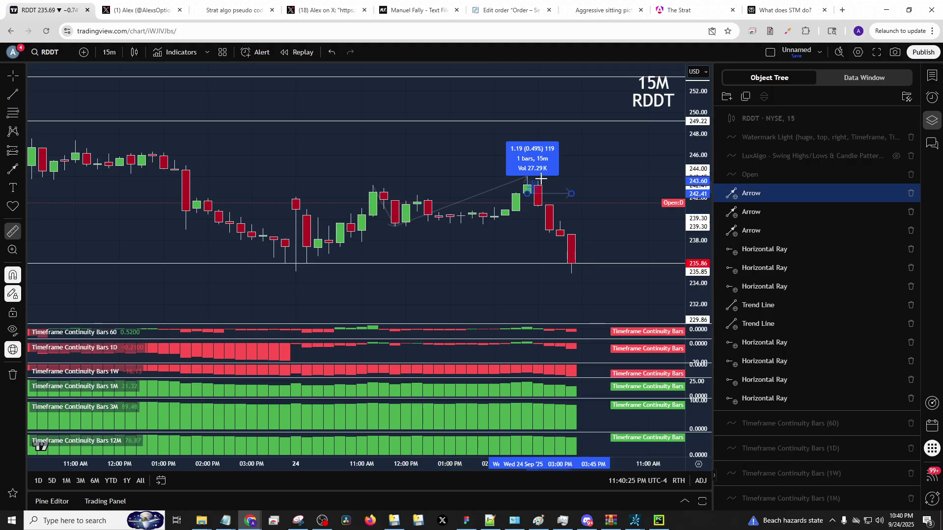
{"action": "left_click", "coordinate": [572, 285]}
{"action": "left_click", "coordinate": [572, 285]}
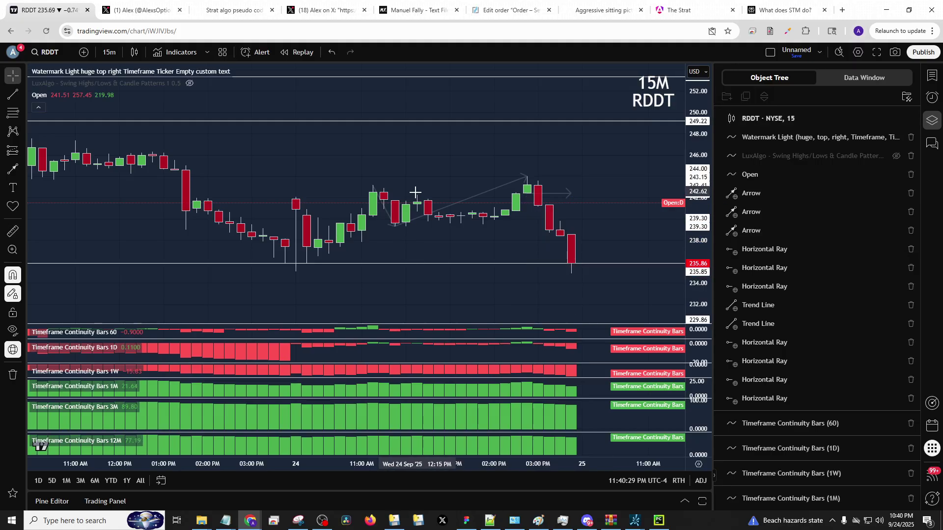
Step: Delete the two diagonal arrows between the 11:15 AM high and the 2:45 PM high
{"action": "left_click", "coordinate": [472, 196]}
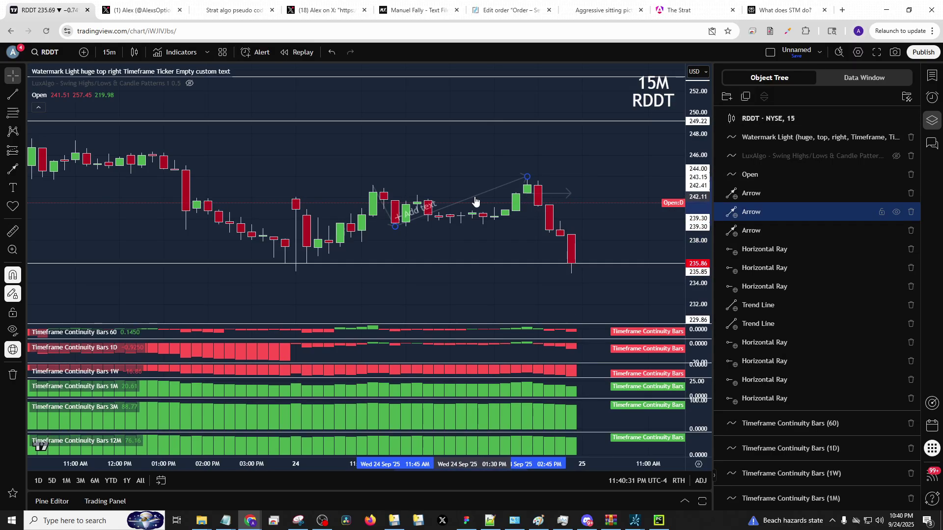
{"action": "key", "text": "Delete"}
{"action": "left_click", "coordinate": [374, 207]}
{"action": "key", "text": "Delete"}
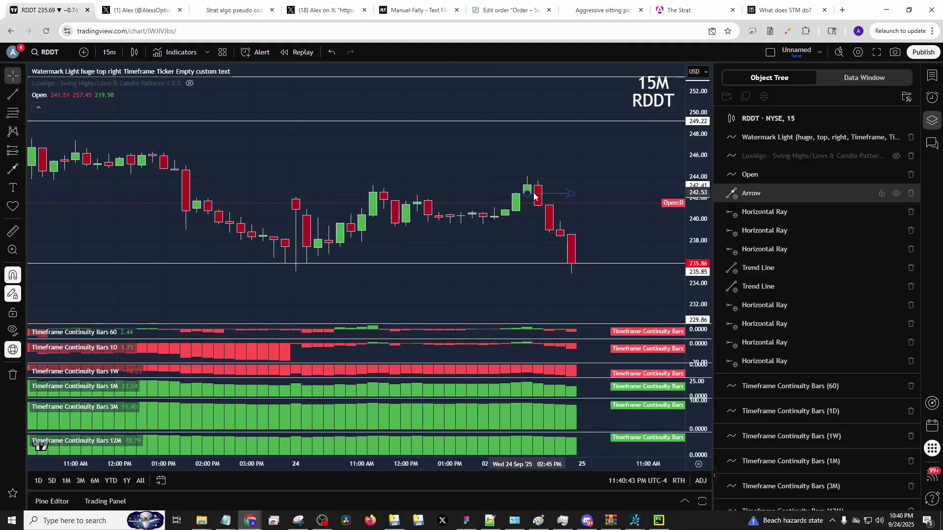
Step: Switch the chart to the 30-minute timeframe and frame the 24 September session
{"action": "type", "text": "30"}
{"action": "key", "text": "Return"}
{"action": "scroll", "coordinate": [551, 151], "scroll_direction": "up", "scroll_amount": 10}
{"action": "left_click", "coordinate": [548, 211]}
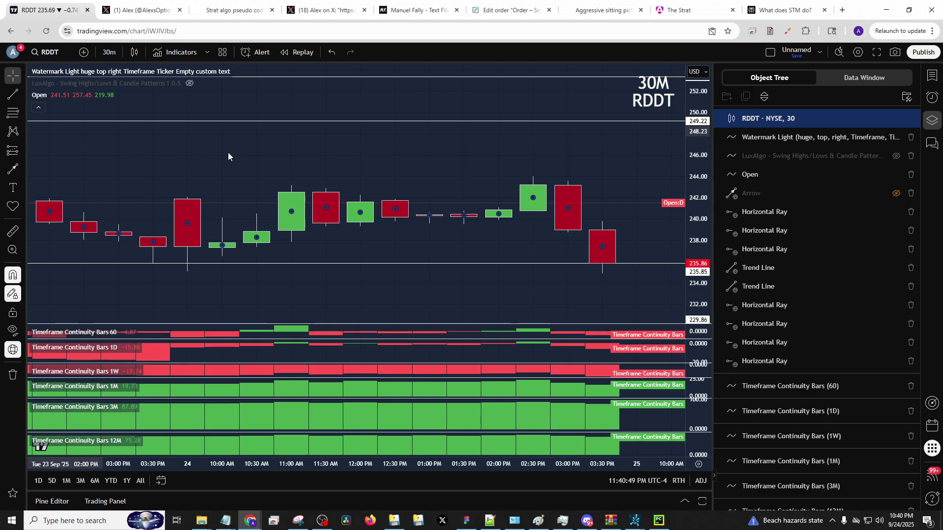
{"action": "left_click", "coordinate": [155, 198]}
Step: Draw linked arrows from the 11:00 AM high (243.15) to the 1:30 PM low (239.50), 2:30 PM high (244.00) and 3:30 PM low (234.91)
{"action": "left_click", "coordinate": [14, 171]}
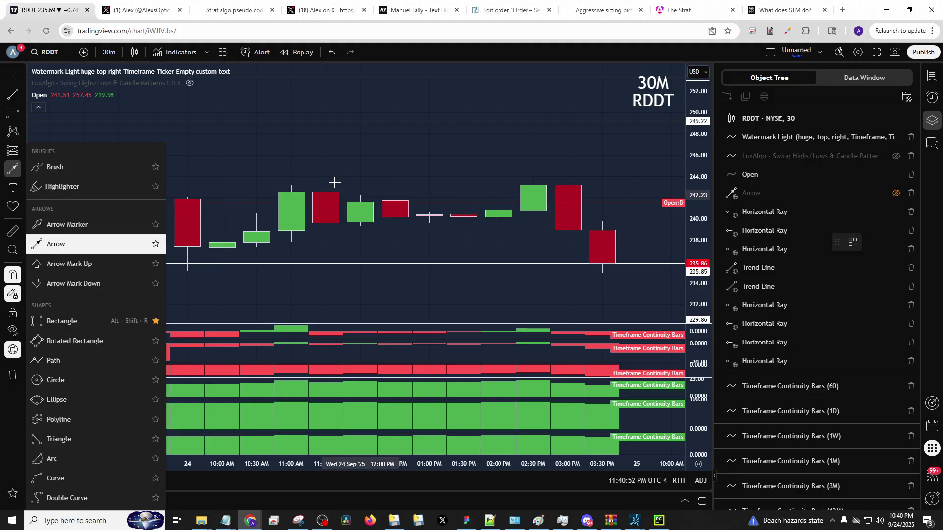
{"action": "left_click", "coordinate": [301, 186]}
{"action": "left_click", "coordinate": [463, 226]}
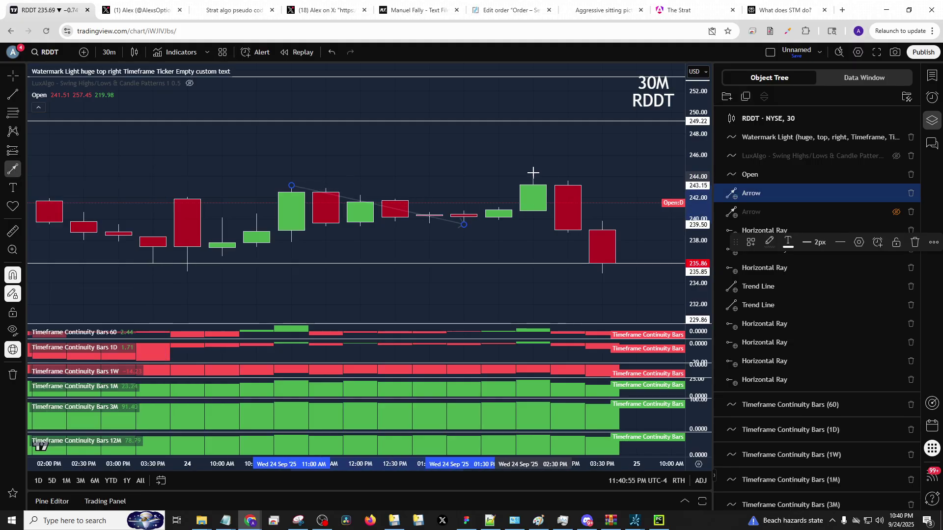
{"action": "left_click", "coordinate": [464, 224]}
{"action": "left_click", "coordinate": [536, 177]}
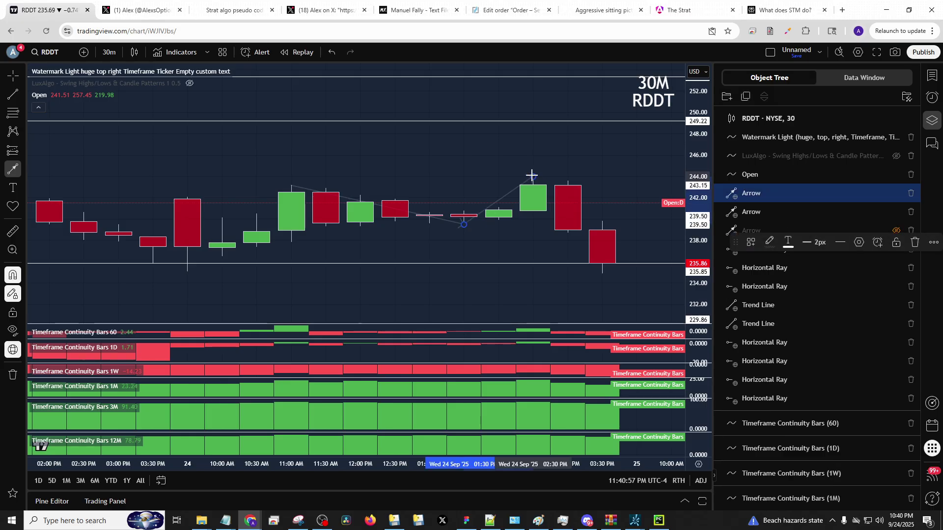
{"action": "left_click", "coordinate": [533, 176]}
{"action": "left_click", "coordinate": [602, 273]}
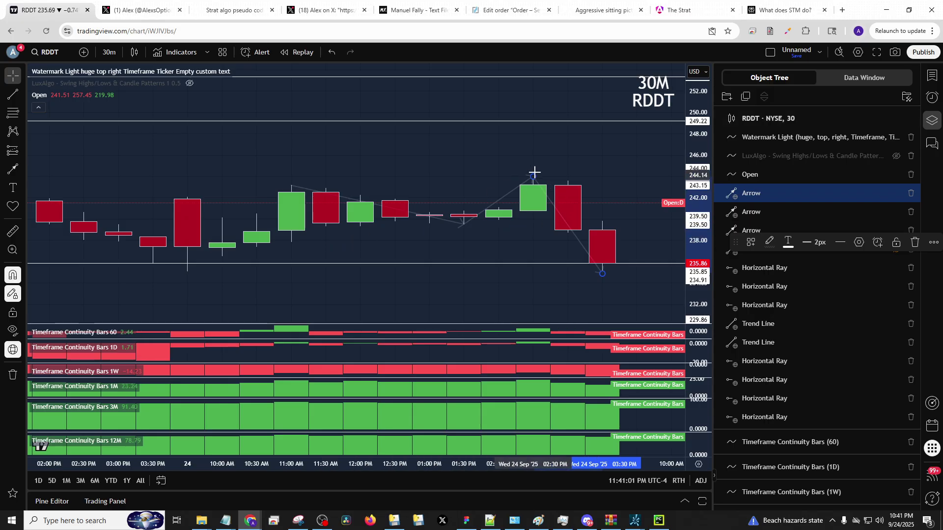
Step: Switch the chart to the 1-hour timeframe and remove all drawings from it
{"action": "type", "text": "1h"}
{"action": "key", "text": "Return"}
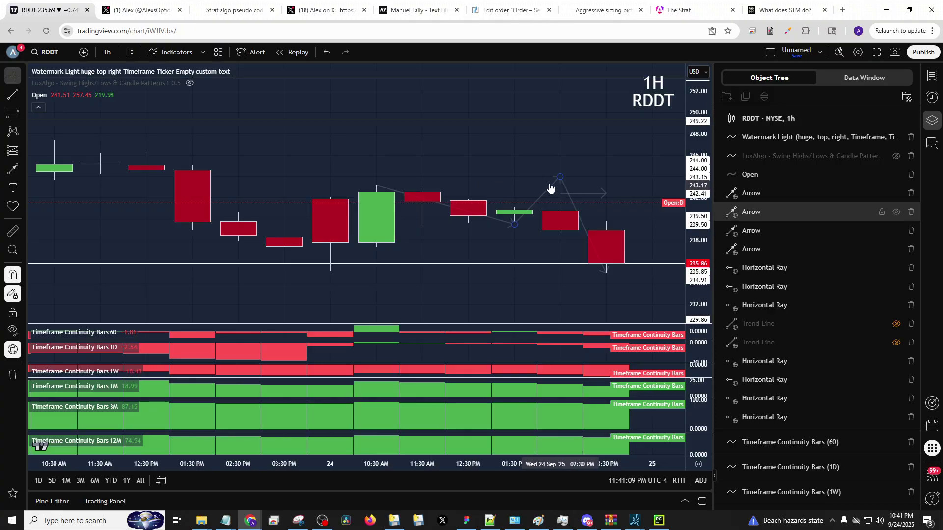
{"action": "left_click", "coordinate": [604, 272]}
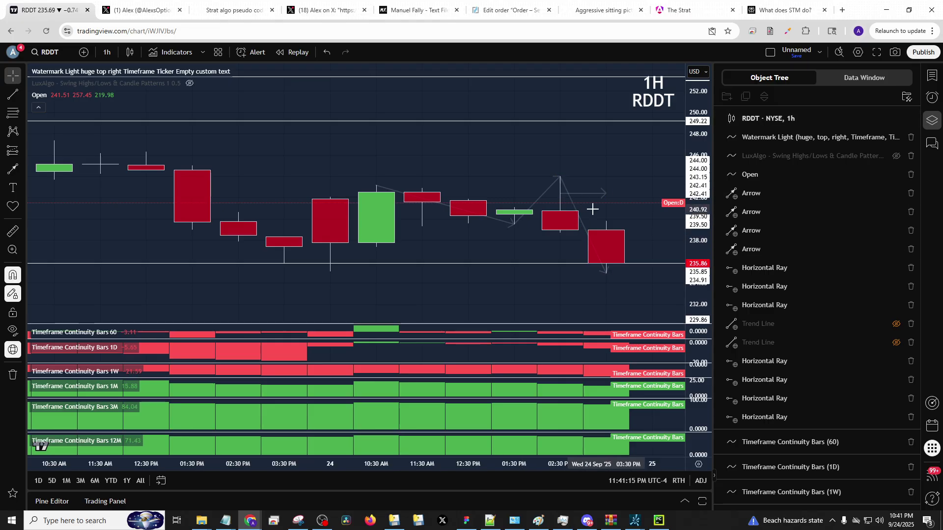
{"action": "right_click", "coordinate": [591, 172]}
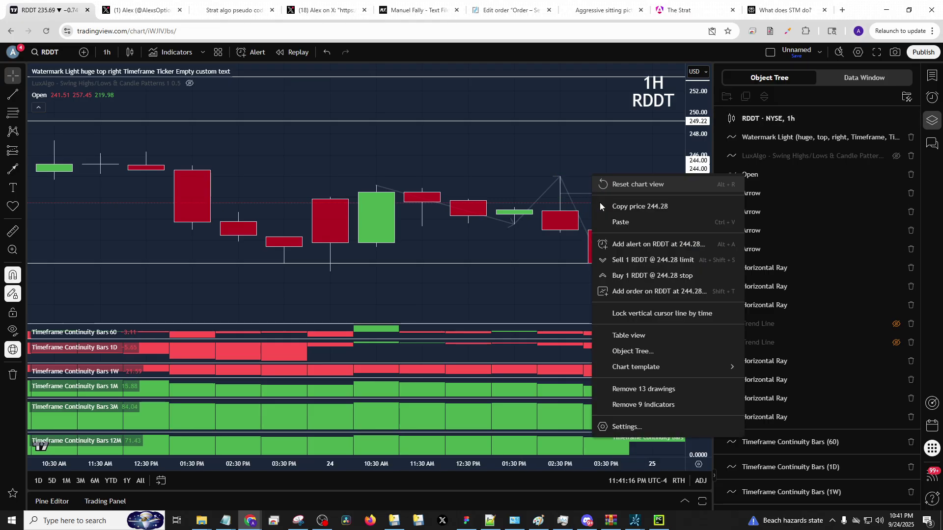
{"action": "left_click", "coordinate": [639, 390]}
Step: Draw a horizontal arrow at the 24 September 10:30 AM high (243.15), extending past the 3:30 PM candle
{"action": "scroll", "coordinate": [612, 253], "scroll_direction": "down", "scroll_amount": 1}
{"action": "left_click_drag", "start_coordinate": [632, 273], "coordinate": [622, 280]}
{"action": "left_click_drag", "start_coordinate": [693, 226], "coordinate": [693, 290]}
{"action": "left_click_drag", "start_coordinate": [620, 286], "coordinate": [566, 293]}
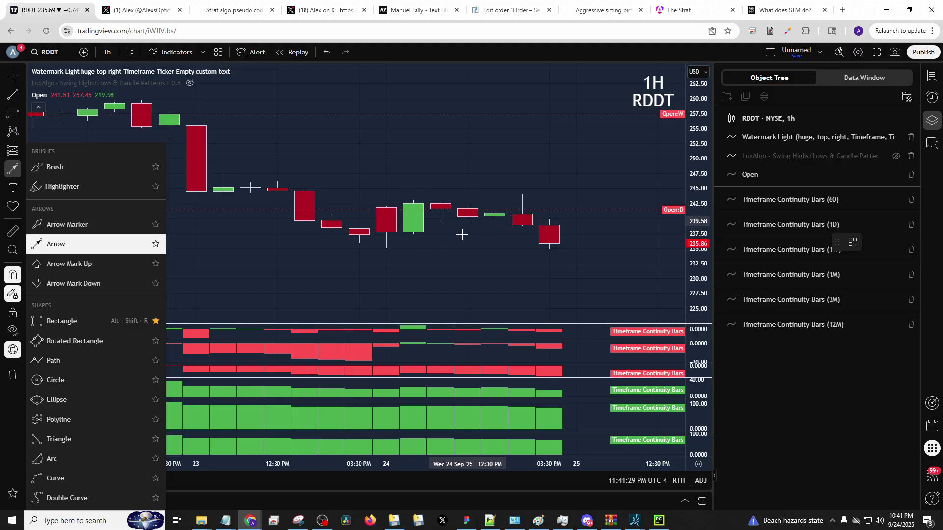
{"action": "left_click", "coordinate": [490, 220]}
{"action": "left_click_drag", "start_coordinate": [411, 195], "coordinate": [575, 201]}
{"action": "left_click", "coordinate": [381, 204]}
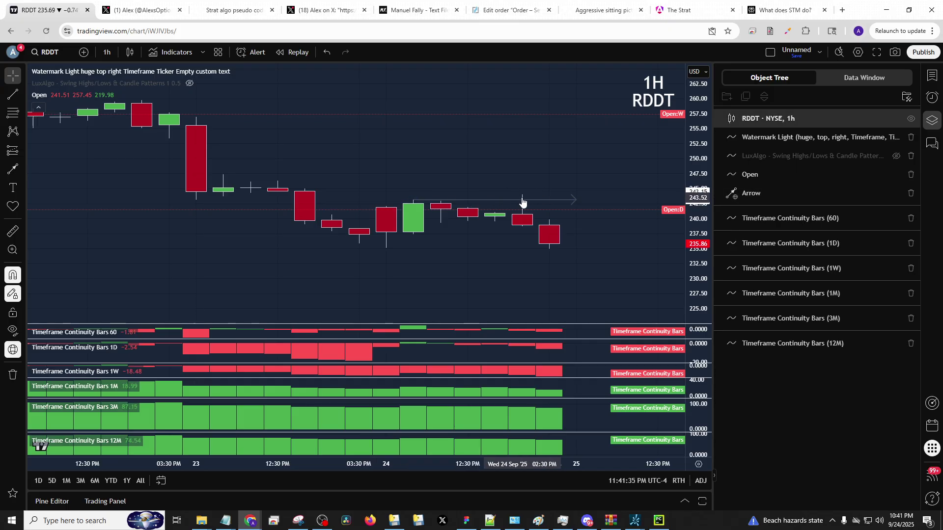
Step: Switch the chart to the 5-minute timeframe and frame the 24 September price action around the 243.15 arrow
{"action": "key", "text": "5"}
{"action": "key", "text": "Return"}
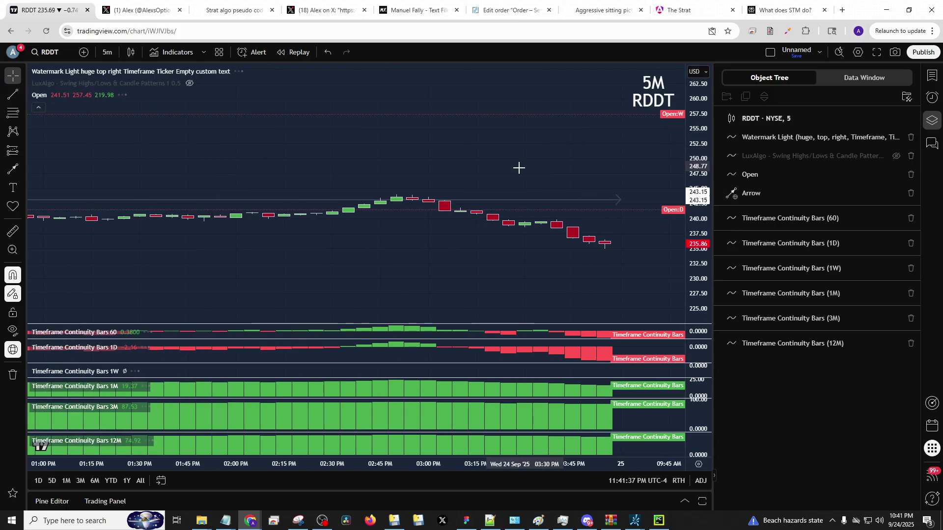
{"action": "left_click_drag", "start_coordinate": [707, 287], "coordinate": [616, 156]}
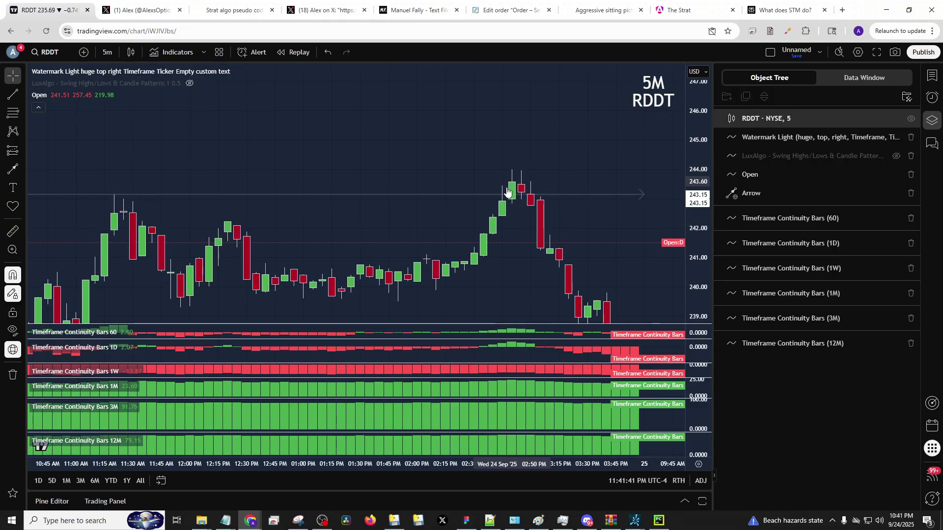
{"action": "left_click_drag", "start_coordinate": [564, 175], "coordinate": [554, 161]}
{"action": "left_click_drag", "start_coordinate": [566, 227], "coordinate": [540, 170]}
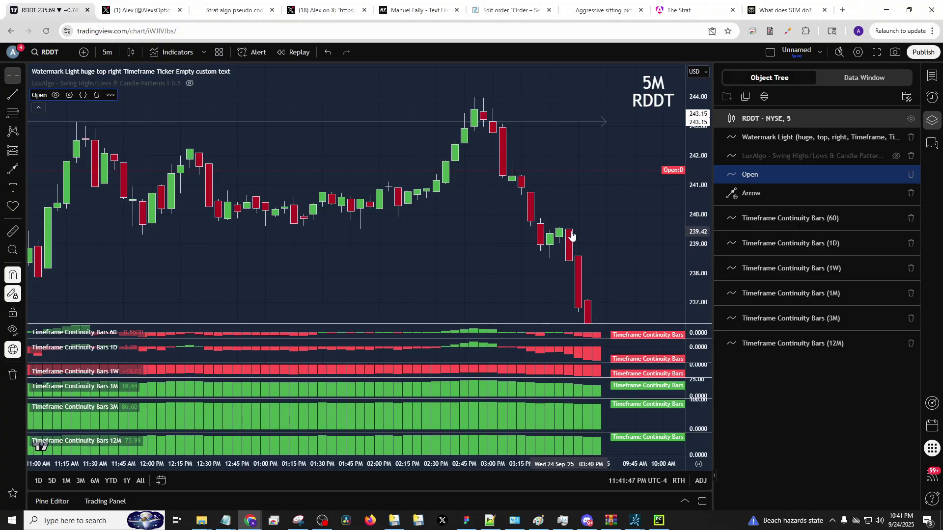
{"action": "left_click", "coordinate": [571, 259]}
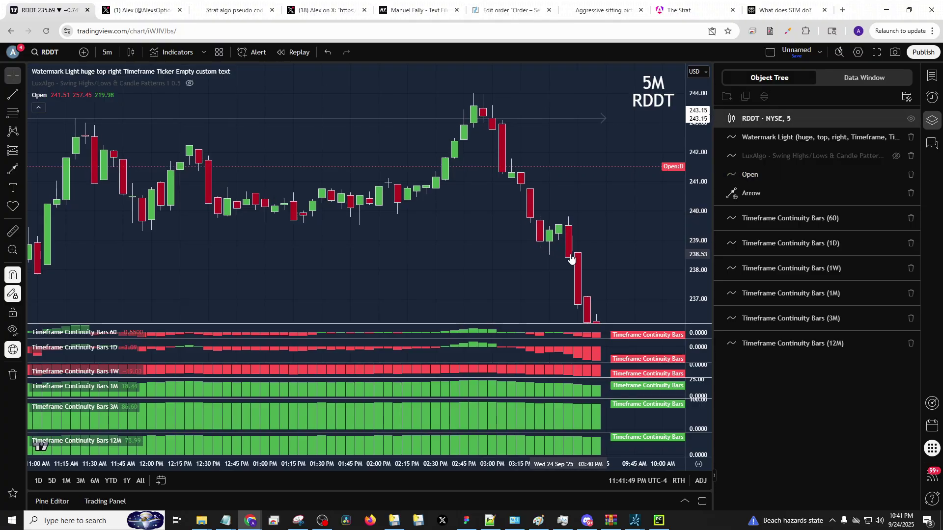
{"action": "left_click_drag", "start_coordinate": [600, 254], "coordinate": [590, 100]}
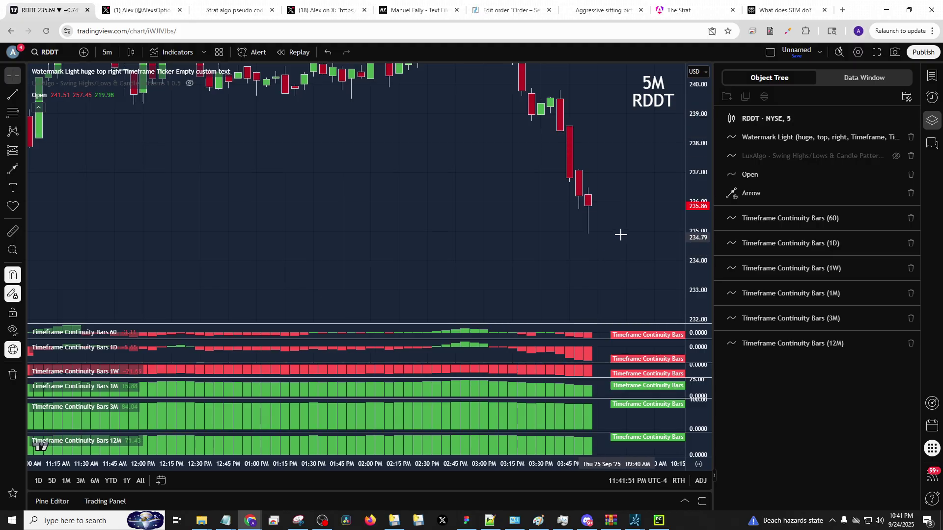
{"action": "scroll", "coordinate": [530, 204], "scroll_direction": "down", "scroll_amount": 5}
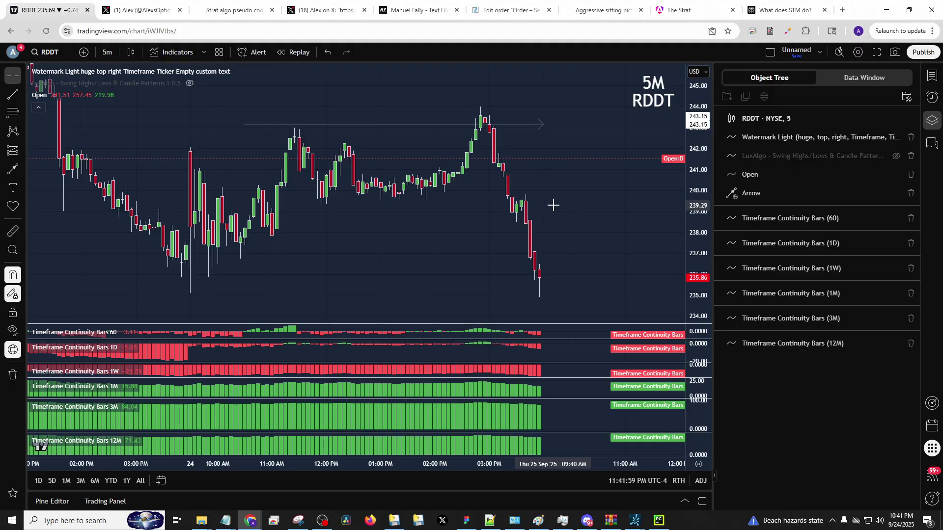
{"action": "left_click", "coordinate": [491, 129]}
{"action": "left_click", "coordinate": [487, 125]}
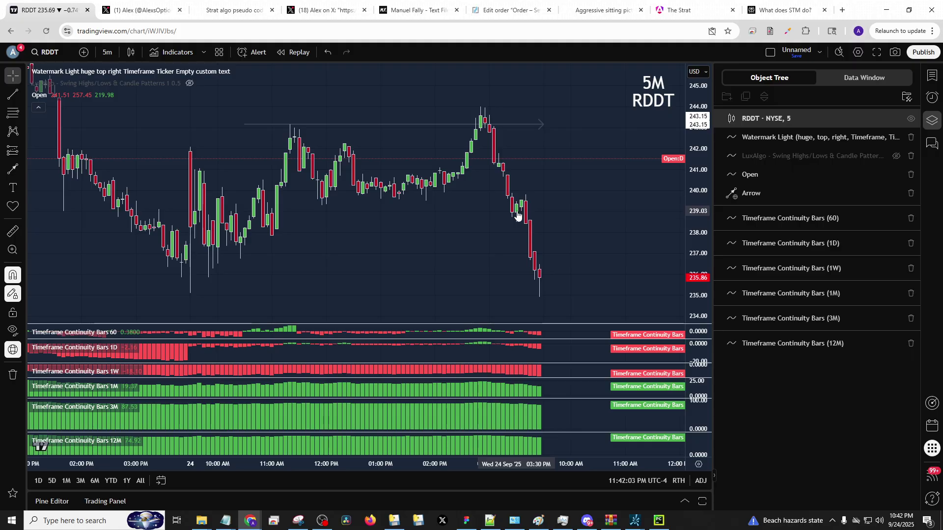
Step: Draw short horizontal arrows beside the 24 September afternoon decline at 242.98, 241.14 and 242.12
{"action": "left_click", "coordinate": [13, 168]}
{"action": "left_click", "coordinate": [485, 128]}
{"action": "left_click", "coordinate": [564, 128]}
{"action": "left_click", "coordinate": [499, 167]}
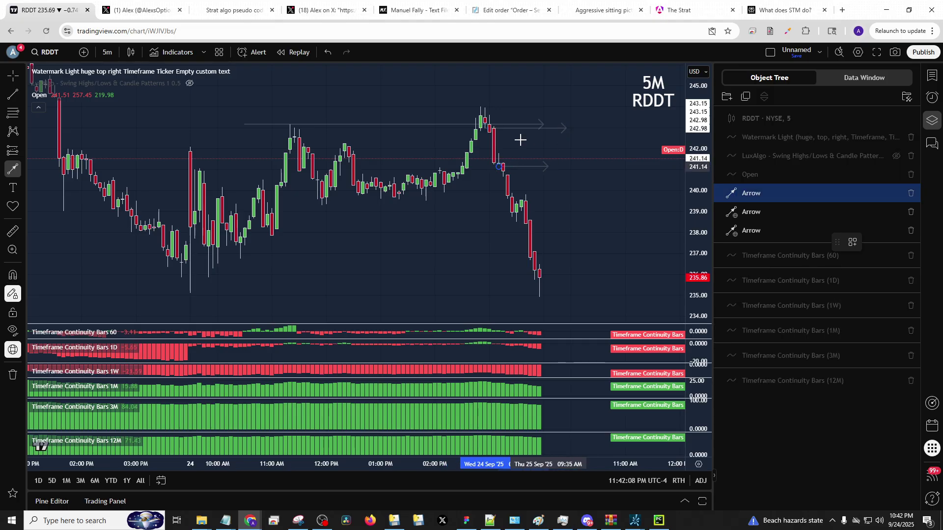
{"action": "left_click", "coordinate": [13, 168]}
{"action": "left_click", "coordinate": [507, 146]}
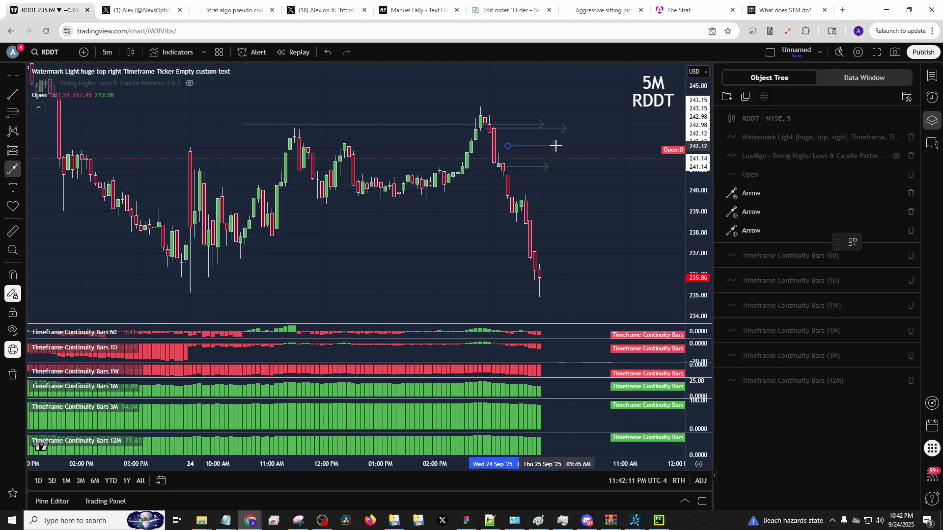
{"action": "left_click", "coordinate": [534, 146]}
{"action": "left_click", "coordinate": [557, 146], "text": "shift"}
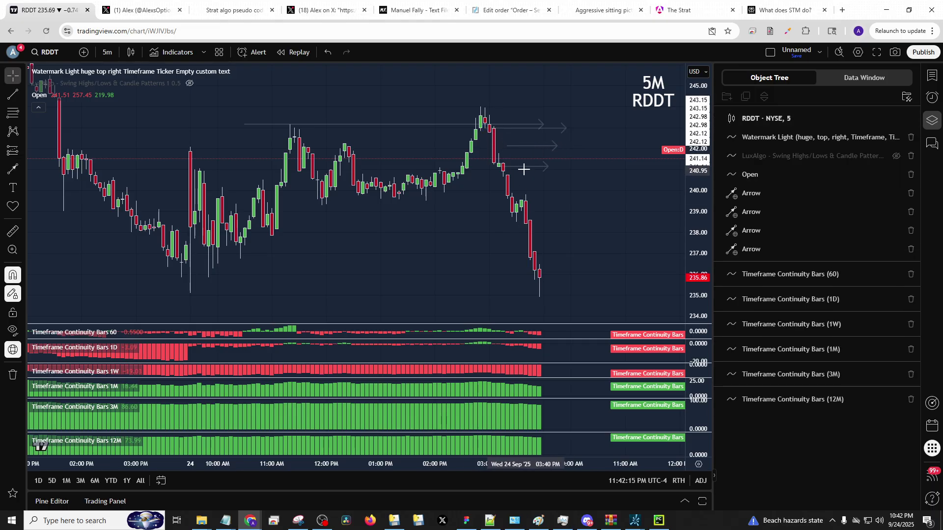
Step: Move the 241.14 arrow down to 238.92 and the 242.12 arrow down to 235.38
{"action": "left_click_drag", "start_coordinate": [527, 166], "coordinate": [540, 214]}
{"action": "left_click_drag", "start_coordinate": [535, 146], "coordinate": [545, 183]}
{"action": "left_click", "coordinate": [549, 222]}
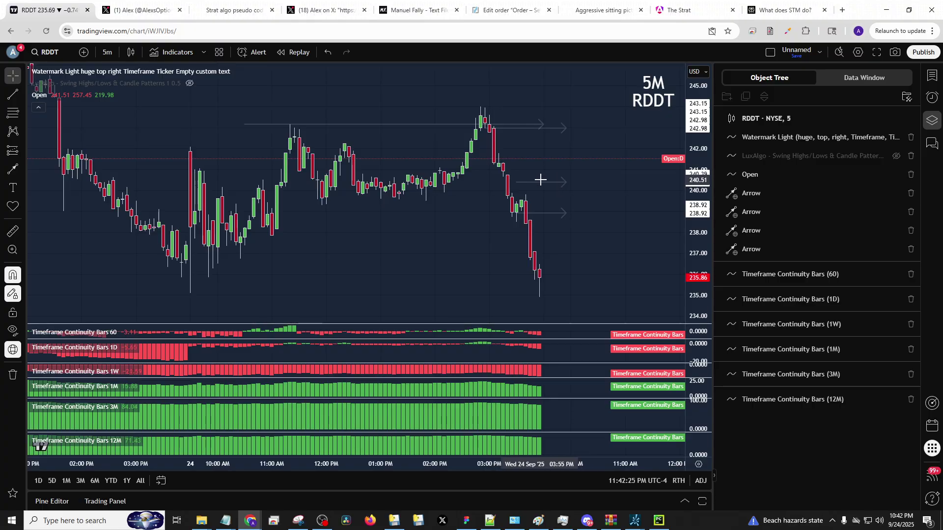
{"action": "left_click_drag", "start_coordinate": [540, 180], "coordinate": [541, 289]}
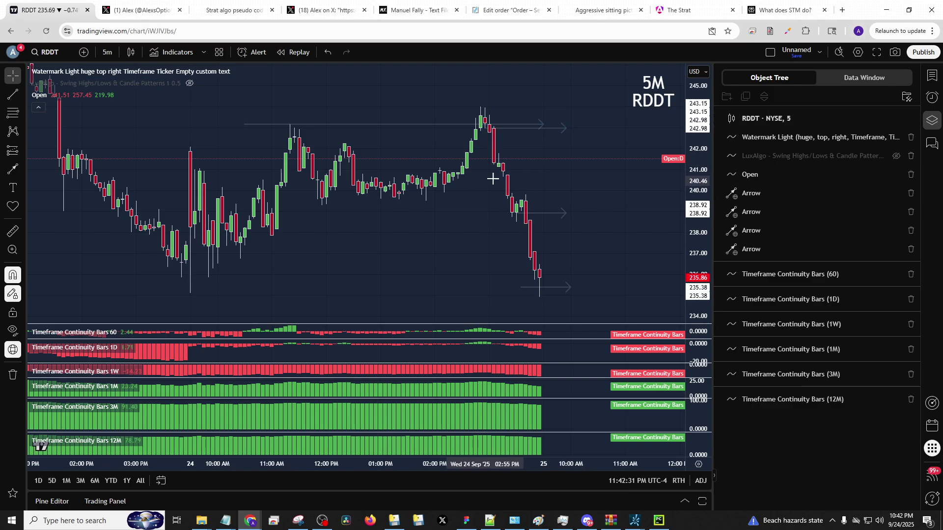
{"action": "left_click", "coordinate": [527, 163]}
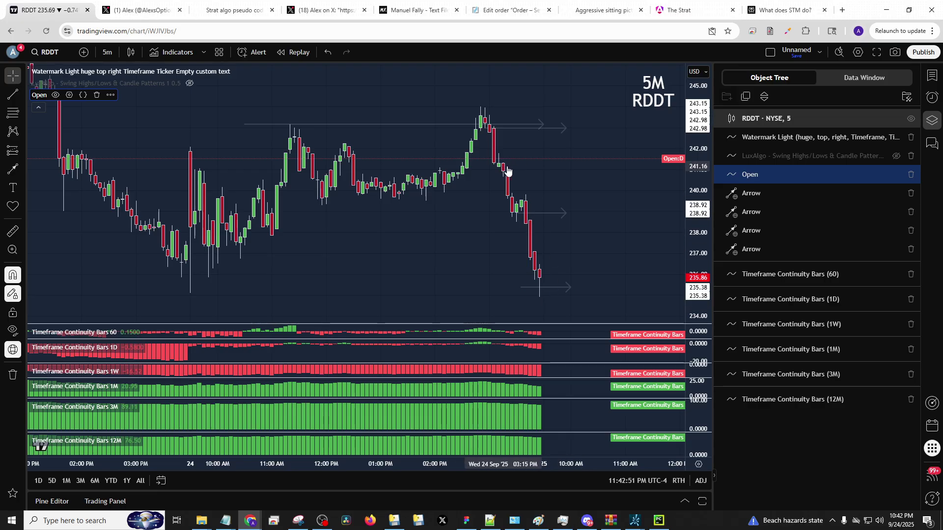
{"action": "right_click", "coordinate": [530, 275]}
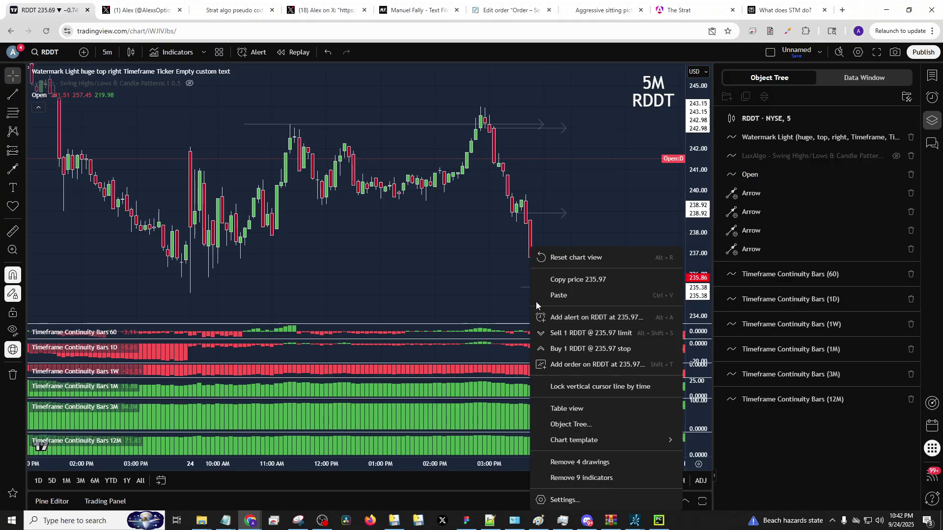
{"action": "left_click", "coordinate": [508, 231]}
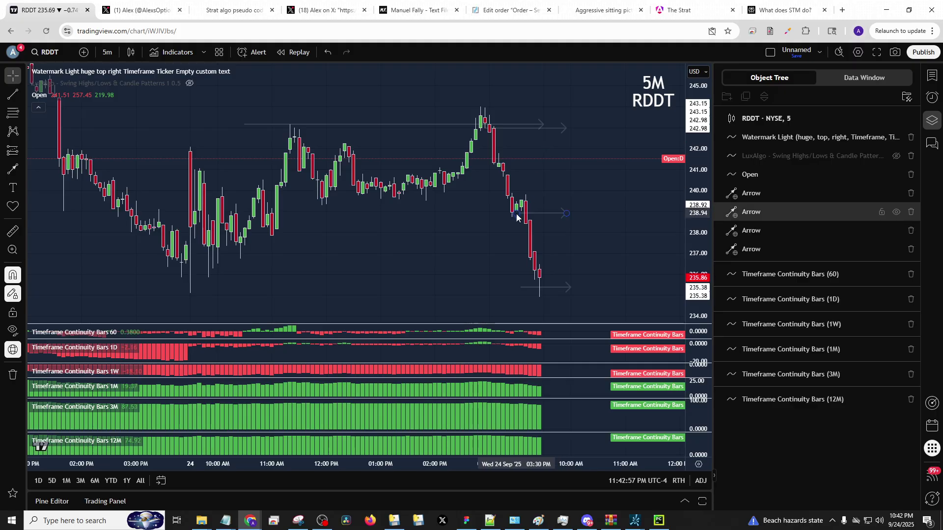
Step: Move the 238.92 arrow up to 240.44 and the 235.38 arrow up to 238.19
{"action": "left_click_drag", "start_coordinate": [532, 213], "coordinate": [527, 181]}
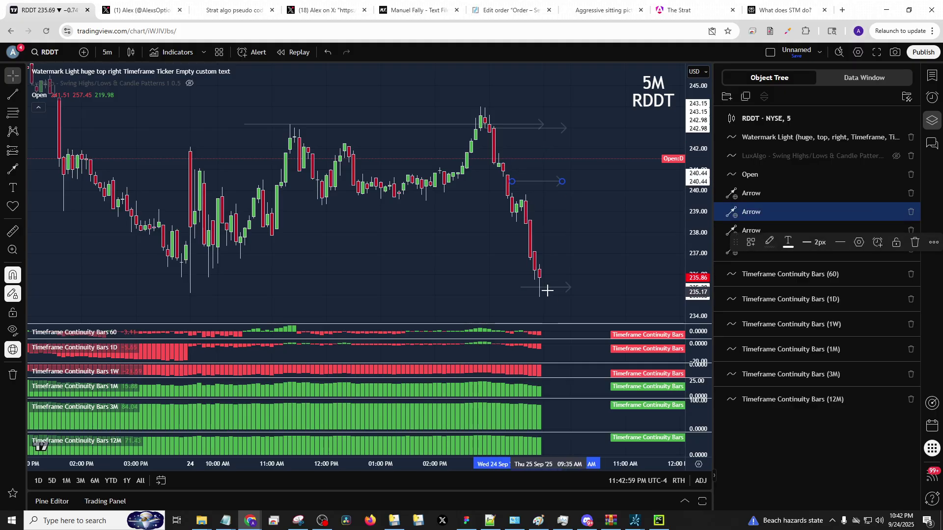
{"action": "left_click_drag", "start_coordinate": [547, 290], "coordinate": [540, 230]}
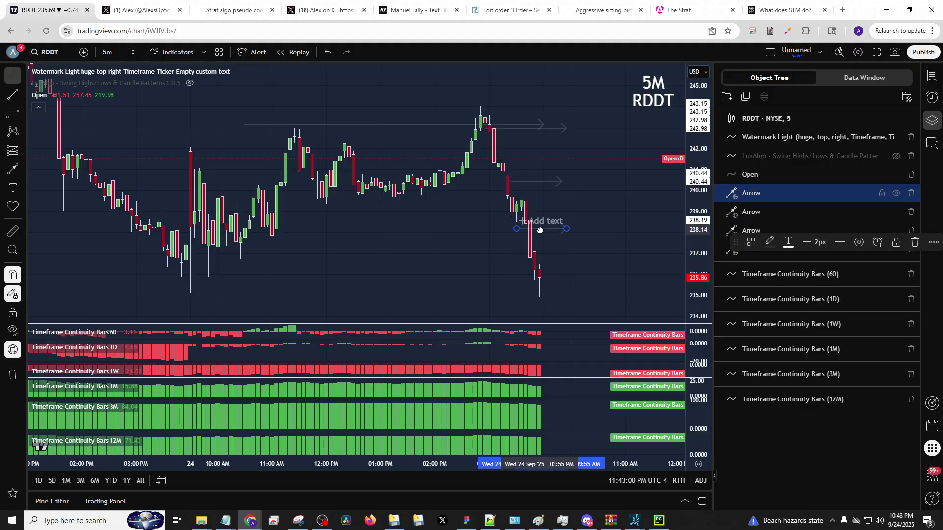
Step: Move the 240.44 arrow down to 239.83 and the 238.19 arrow up to 238.40
{"action": "right_click", "coordinate": [543, 183]}
{"action": "mouse_move", "coordinate": [535, 182]}
{"action": "left_mouse_down"}
{"action": "mouse_move", "coordinate": [544, 184]}
{"action": "mouse_move", "coordinate": [535, 193]}
{"action": "left_mouse_up"}
{"action": "left_click", "coordinate": [538, 190]}
{"action": "left_click", "coordinate": [541, 202]}
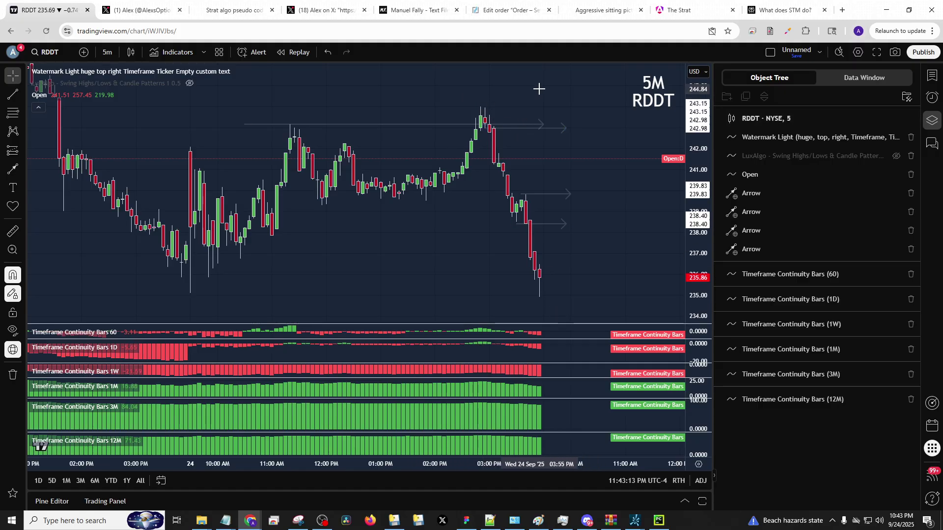
Step: Load US500 on the 30-minute timeframe and remove all existing drawings from the chart
{"action": "type", "text": "US500"}
{"action": "key", "text": "Return"}
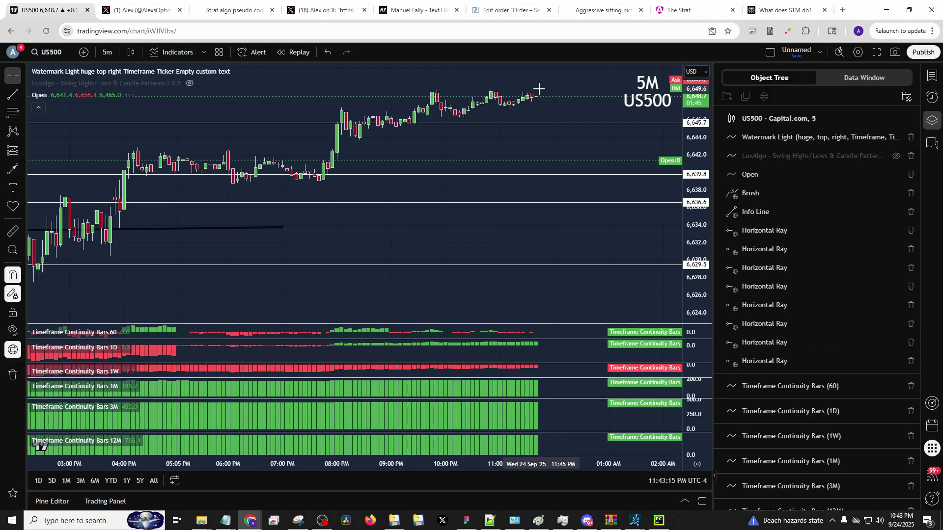
{"action": "type", "text": "30"}
{"action": "key", "text": "Return"}
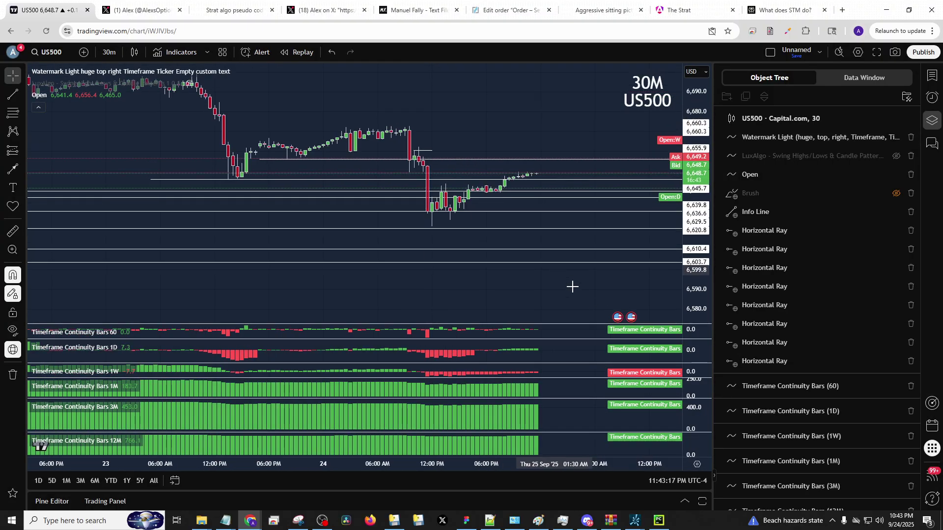
{"action": "right_click", "coordinate": [521, 119]}
{"action": "left_click", "coordinate": [545, 330]}
Step: Switch US500 to the daily timeframe and draw horizontal rays from the 23 September low at 6,645.7 and 22 September low at 6,636.6
{"action": "type", "text": "1D"}
{"action": "key", "text": "Return"}
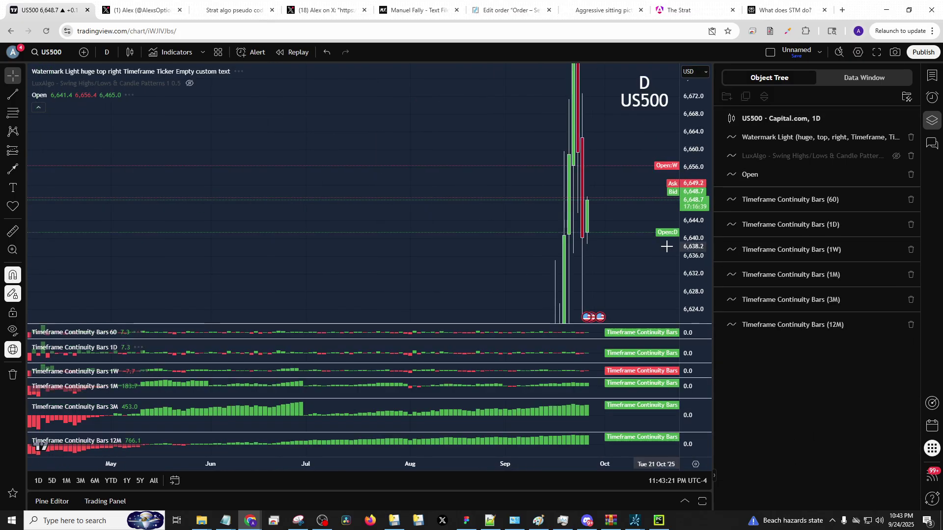
{"action": "scroll", "coordinate": [653, 248], "scroll_direction": "up", "scroll_amount": 10}
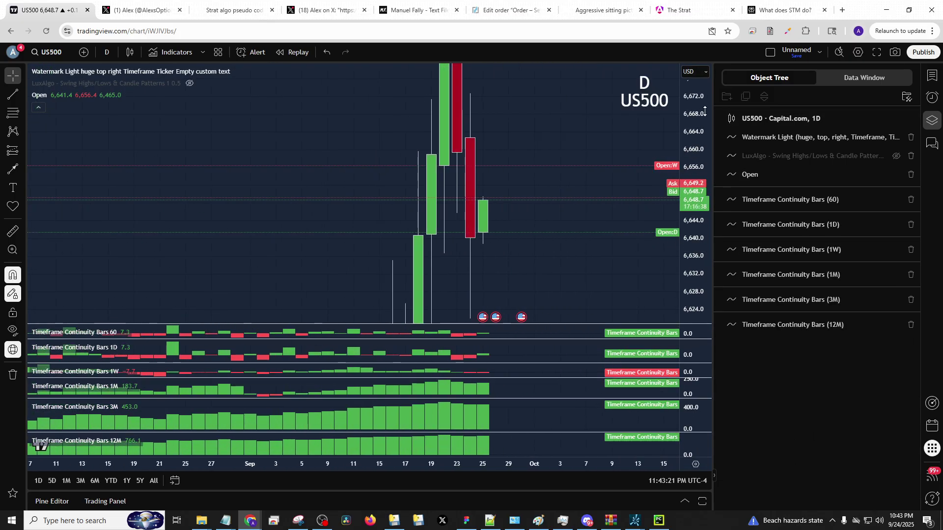
{"action": "left_click", "coordinate": [22, 97]}
{"action": "left_click", "coordinate": [23, 99]}
{"action": "left_click", "coordinate": [23, 97]}
{"action": "left_click", "coordinate": [48, 219]}
{"action": "left_click", "coordinate": [412, 205]}
{"action": "left_click", "coordinate": [379, 222]}
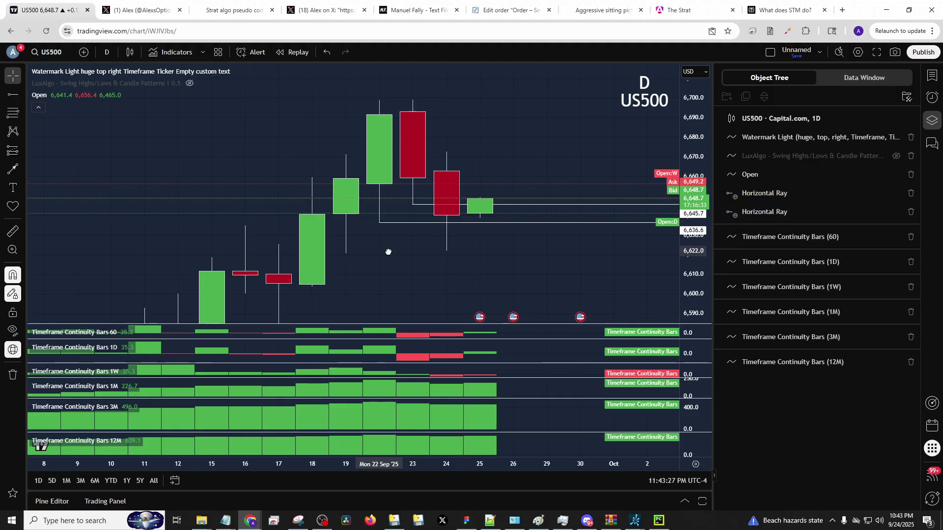
Step: Measure between the highs of the 22 and 23 September daily candles and inspect the 24 September candle
{"action": "scroll", "coordinate": [388, 253], "scroll_direction": "up", "scroll_amount": 3}
{"action": "left_click", "coordinate": [387, 115], "text": "shift"}
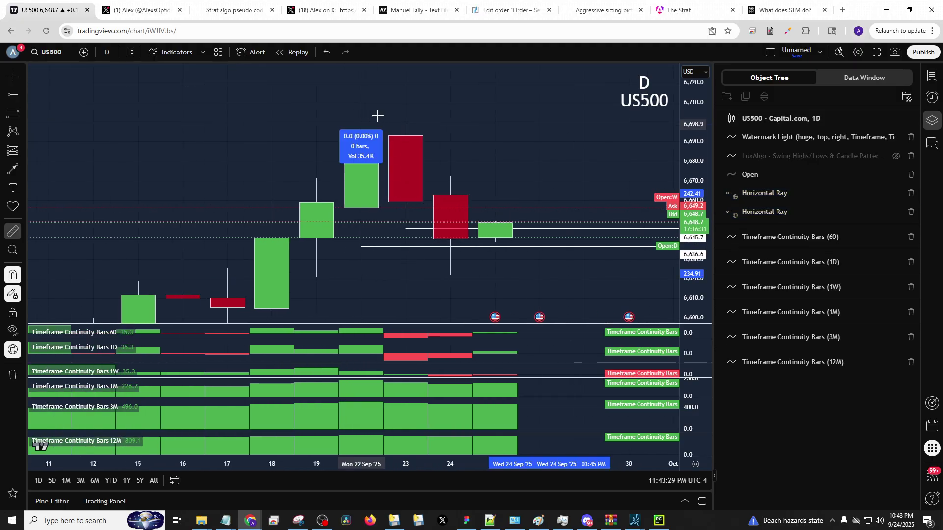
{"action": "left_click", "coordinate": [406, 118]}
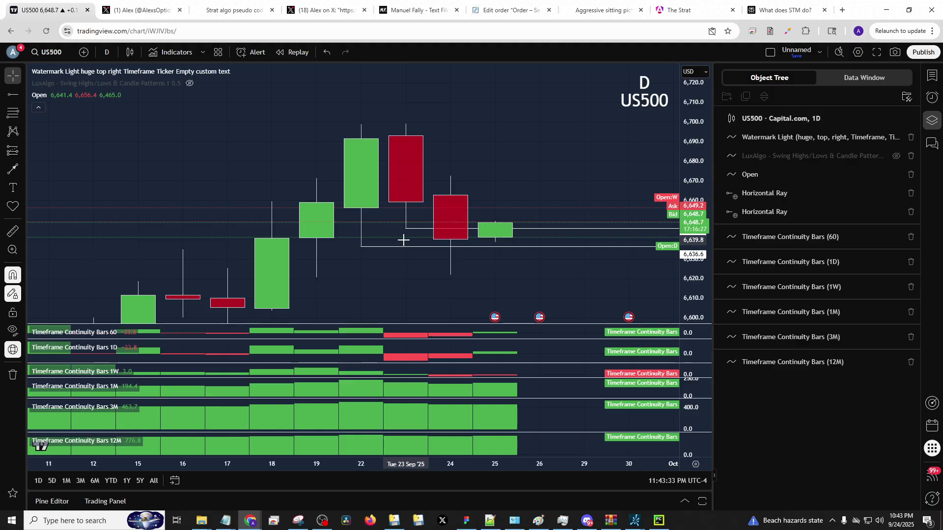
{"action": "left_click", "coordinate": [458, 230]}
{"action": "left_click", "coordinate": [448, 281]}
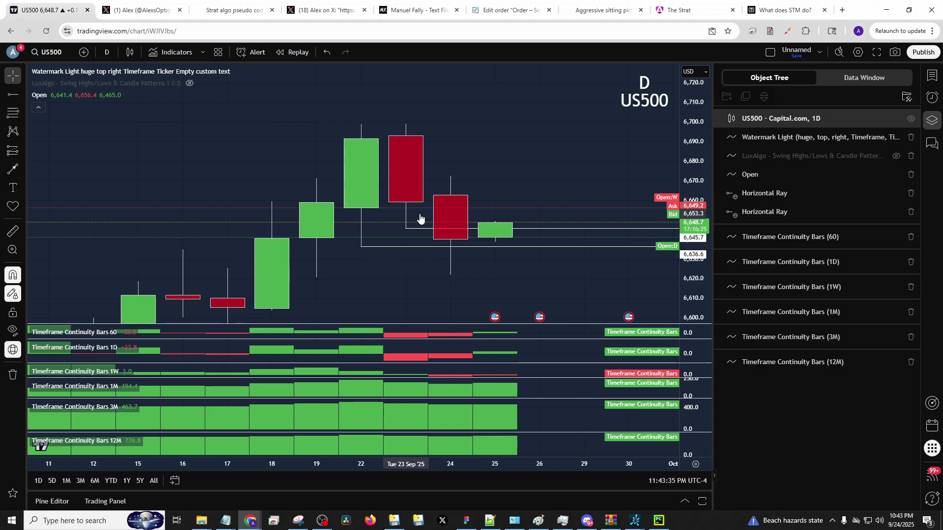
Step: Draw a horizontal ray from the 19 September daily low at 6,620.8
{"action": "left_click", "coordinate": [19, 96]}
{"action": "left_click", "coordinate": [64, 219]}
{"action": "left_click", "coordinate": [320, 279]}
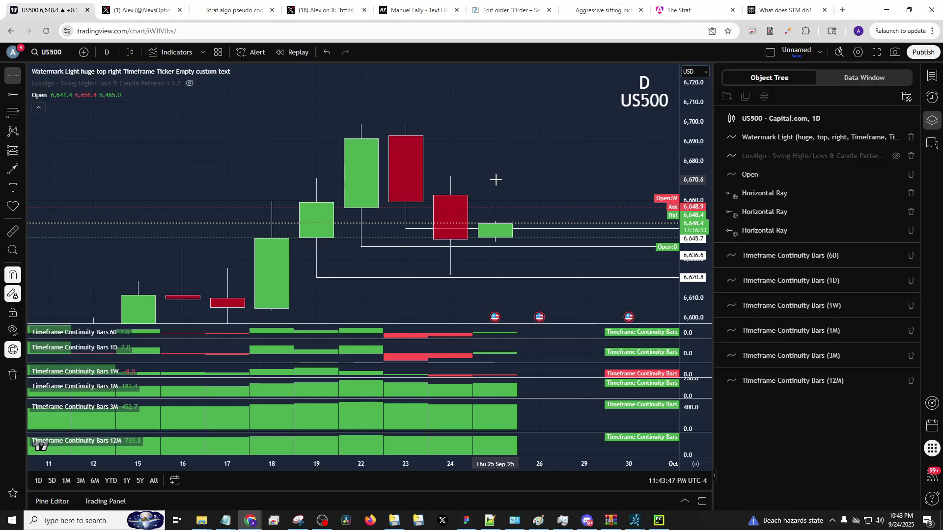
{"action": "type", "text": "30m"}
{"action": "key", "text": "Return"}
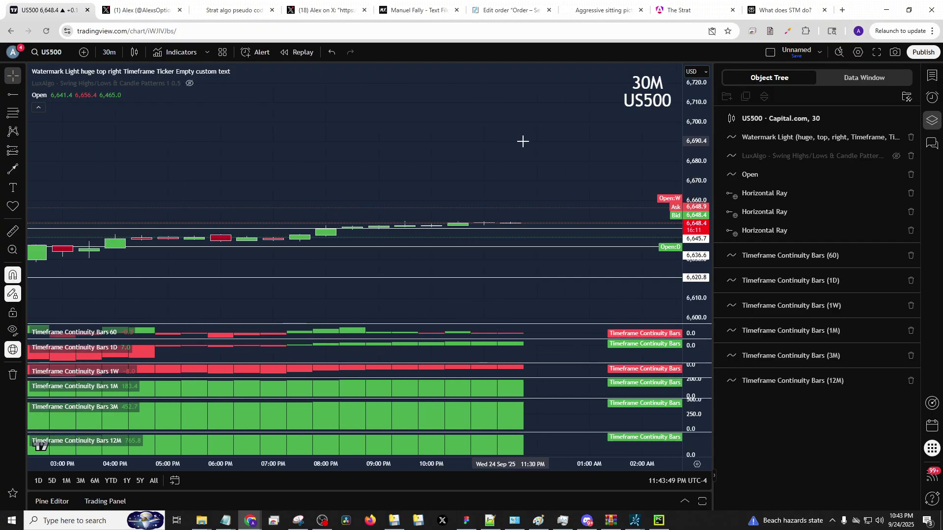
{"action": "type", "text": "1d"}
{"action": "key", "text": "Return"}
Step: Draw a horizontal ray from the 24 September daily open at 6,662.7 and apply the Event Continuity template to it
{"action": "left_click", "coordinate": [14, 95]}
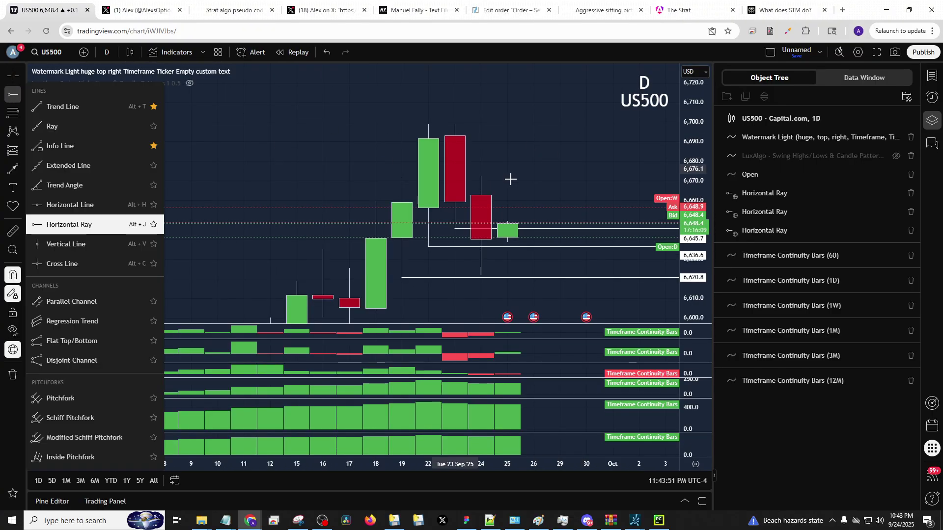
{"action": "left_click", "coordinate": [488, 193]}
{"action": "right_click", "coordinate": [484, 196]}
{"action": "mouse_move", "coordinate": [508, 227]}
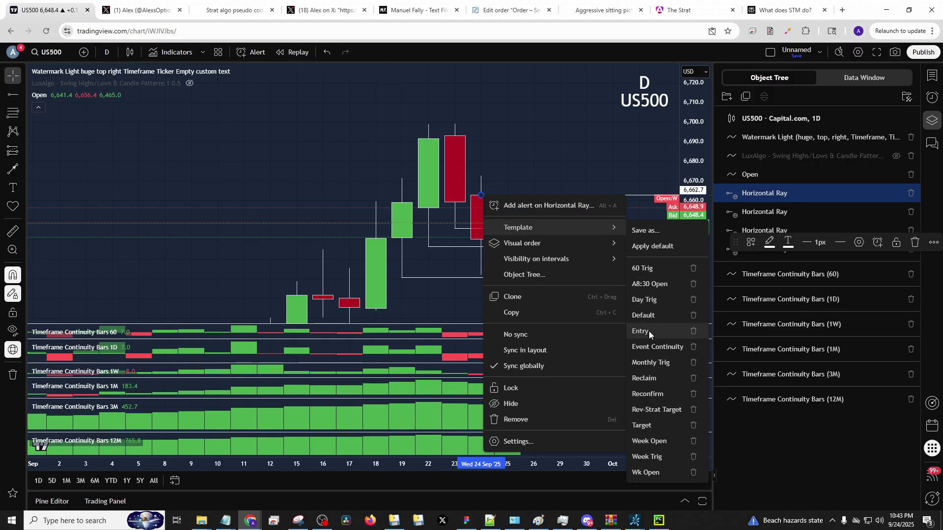
{"action": "left_click", "coordinate": [653, 346]}
Step: Switch the chart to the 30-minute timeframe and frame the 24 September highs and decline
{"action": "type", "text": "D"}
{"action": "key", "text": "Return"}
{"action": "type", "text": "30"}
{"action": "key", "text": "Return"}
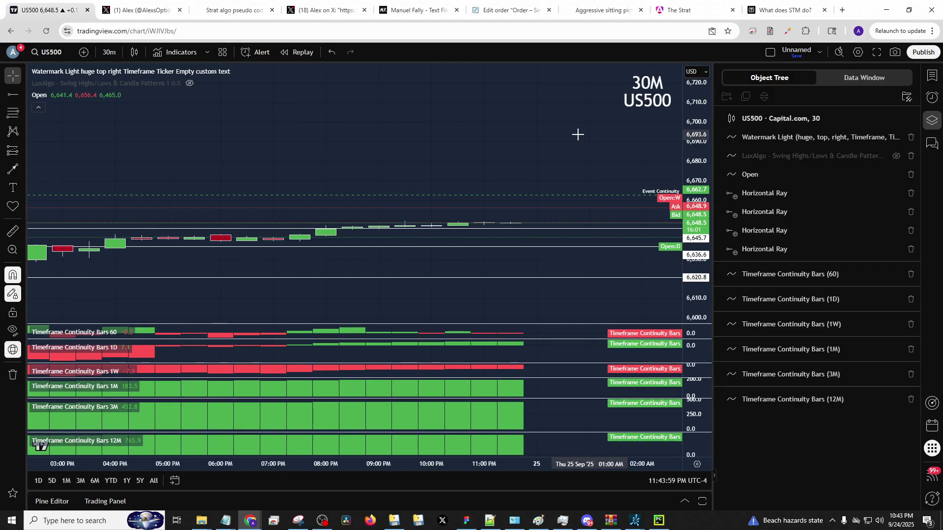
{"action": "scroll", "coordinate": [542, 231], "scroll_direction": "down", "scroll_amount": 8}
{"action": "left_click_drag", "start_coordinate": [692, 298], "coordinate": [689, 187]}
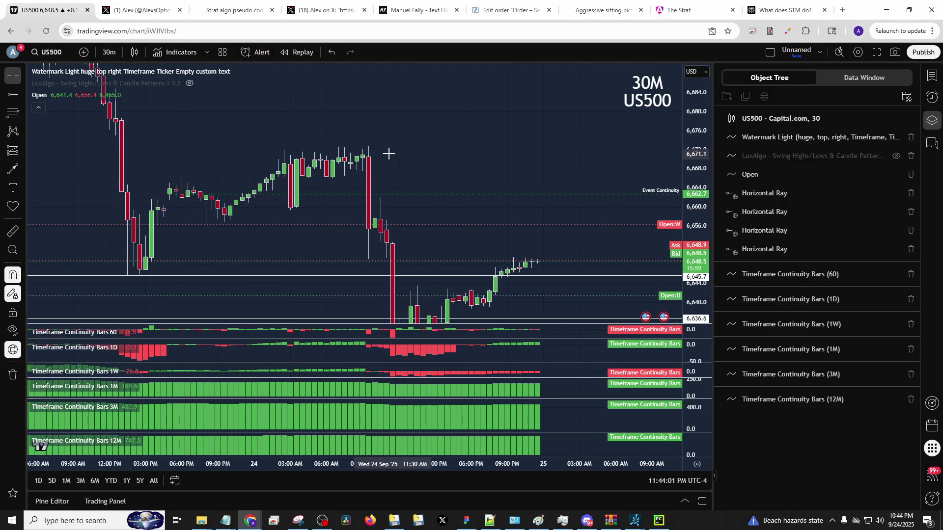
{"action": "left_click_drag", "start_coordinate": [385, 163], "coordinate": [421, 164]}
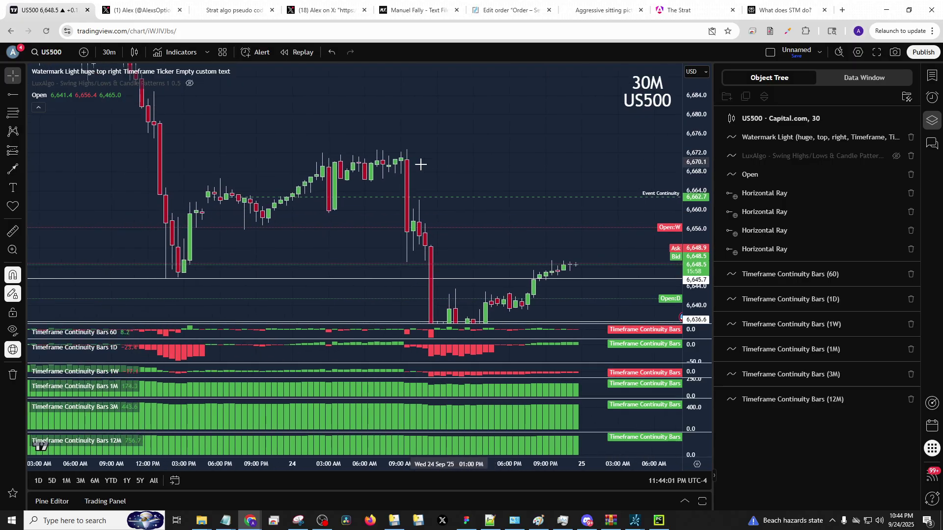
Step: Draw a horizontal ray from the 24 September morning high at 6,672.6 and apply the Reclaim template to it
{"action": "left_click", "coordinate": [21, 97]}
{"action": "left_click", "coordinate": [377, 145]}
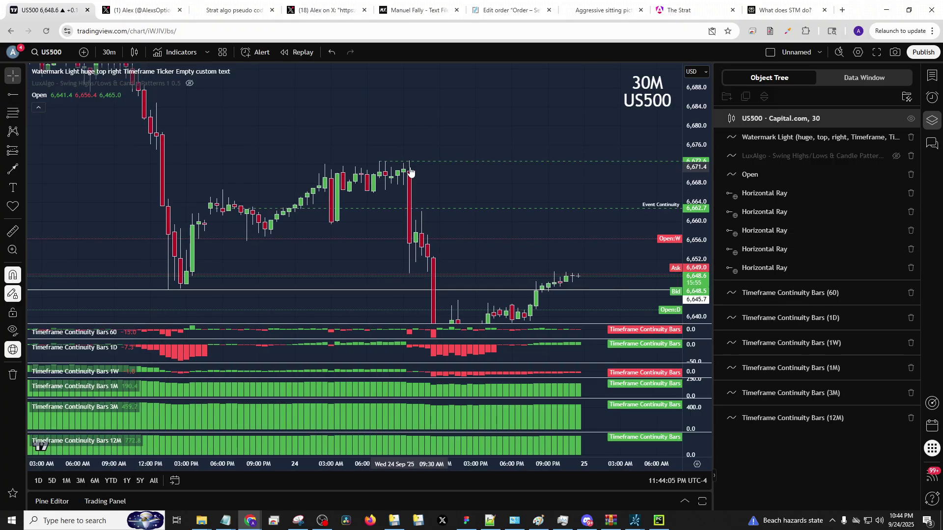
{"action": "right_click", "coordinate": [408, 161]}
{"action": "mouse_move", "coordinate": [438, 195]}
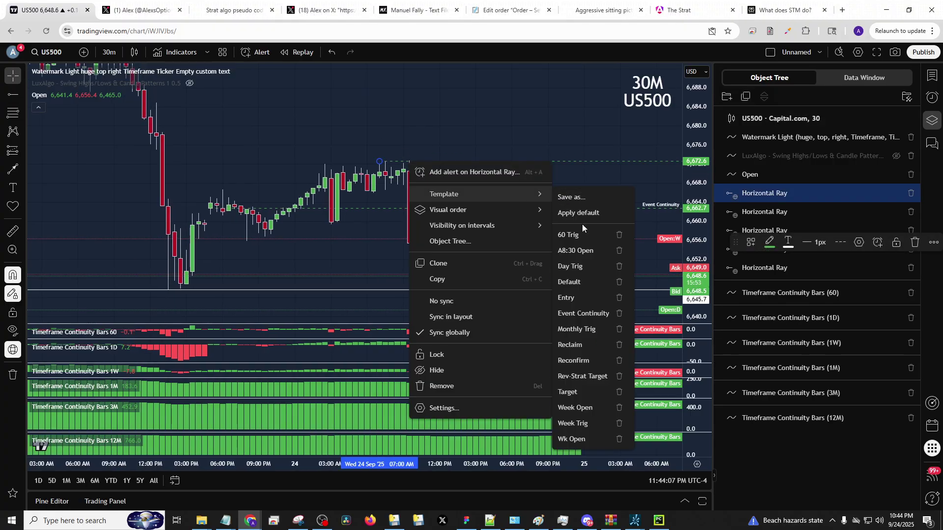
{"action": "left_click", "coordinate": [591, 339]}
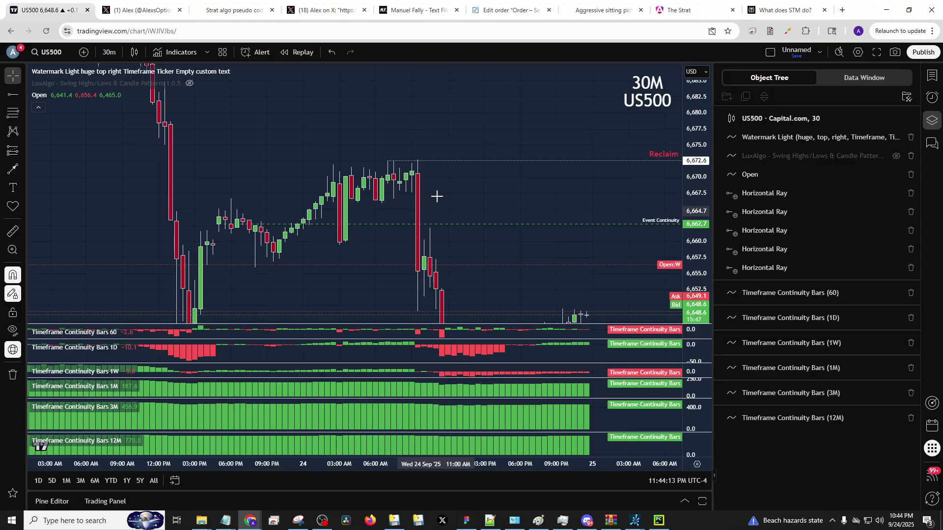
Step: Switch the chart to the 5-minute timeframe and examine the 24 September drop from the Reclaim level through Event Continuity
{"action": "type", "text": "5"}
{"action": "key", "text": "Return"}
{"action": "right_click", "coordinate": [454, 169]}
{"action": "left_click", "coordinate": [466, 176]}
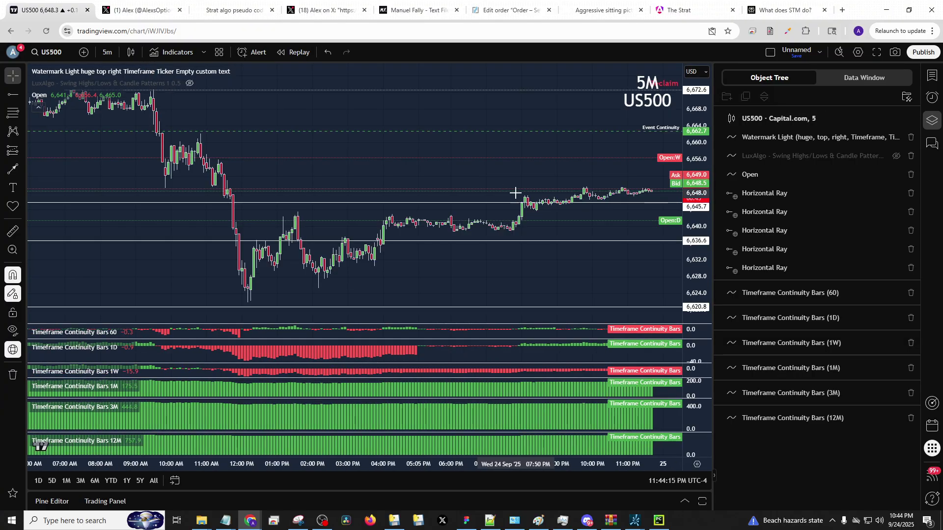
{"action": "scroll", "coordinate": [120, 139], "scroll_direction": "up", "scroll_amount": 5}
{"action": "left_click_drag", "start_coordinate": [120, 139], "coordinate": [451, 111]}
{"action": "scroll", "coordinate": [555, 204], "scroll_direction": "up", "scroll_amount": 4}
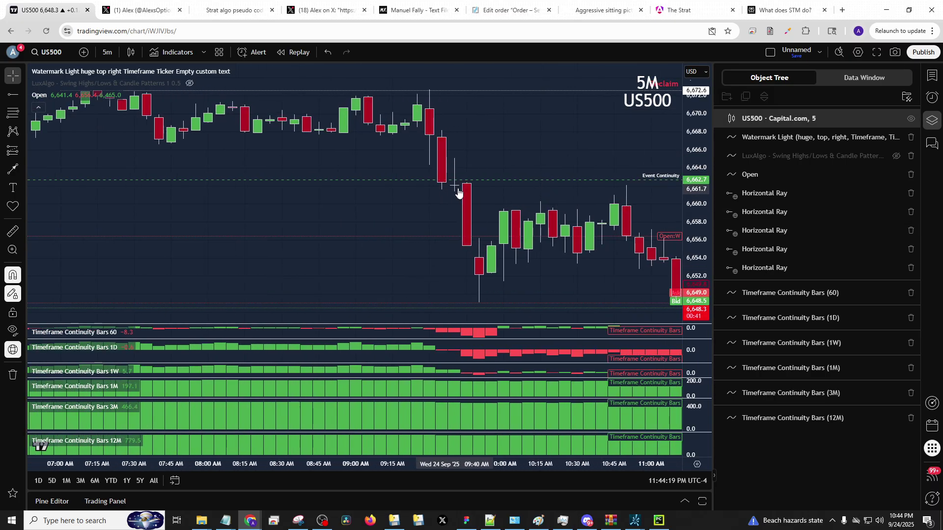
{"action": "left_click_drag", "start_coordinate": [476, 189], "coordinate": [423, 161]}
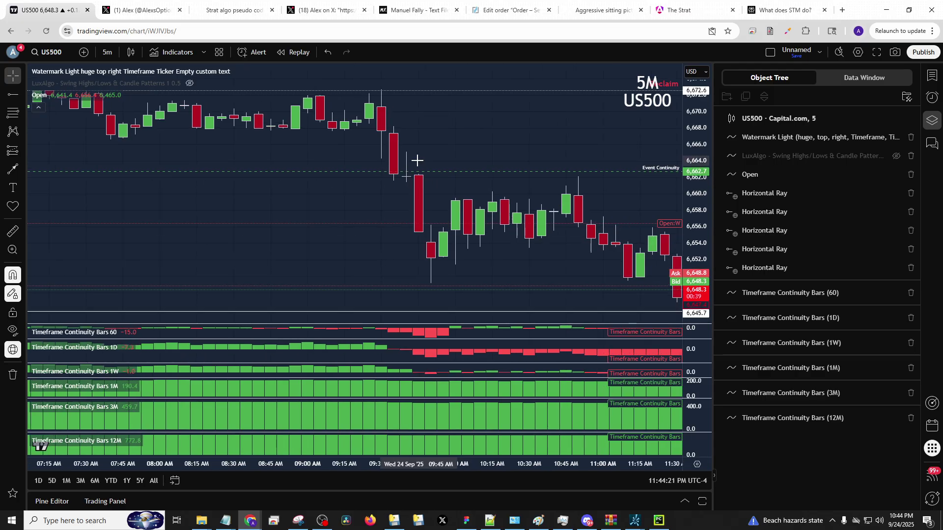
{"action": "scroll", "coordinate": [417, 158], "scroll_direction": "down", "scroll_amount": 3}
{"action": "left_click_drag", "start_coordinate": [558, 141], "coordinate": [611, 156]}
{"action": "left_click_drag", "start_coordinate": [686, 217], "coordinate": [683, 162]}
{"action": "left_click_drag", "start_coordinate": [555, 139], "coordinate": [574, 233]}
{"action": "left_click_drag", "start_coordinate": [686, 289], "coordinate": [682, 151]}
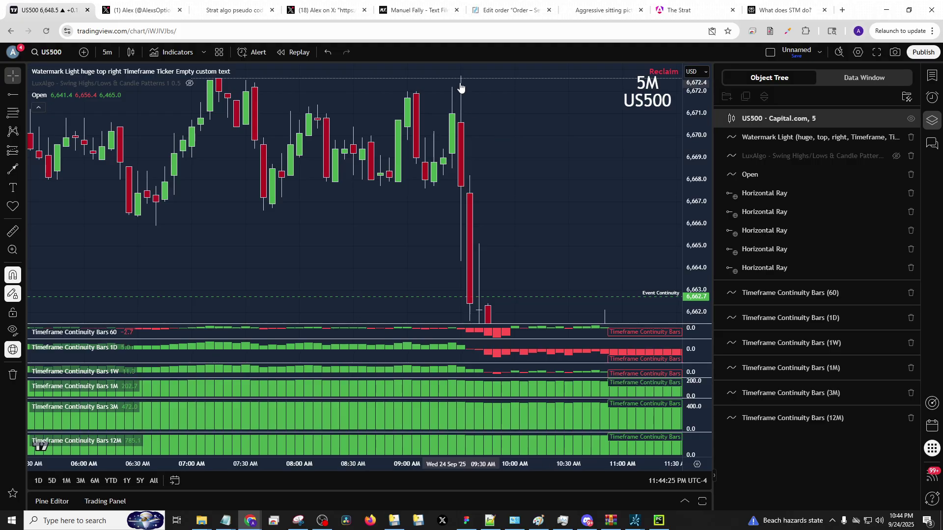
Step: Draw a horizontal arrow at 6,660.3 from the 10:15 AM candle to about 11:10 AM on 24 September
{"action": "left_click_drag", "start_coordinate": [612, 155], "coordinate": [452, 127]}
{"action": "left_click", "coordinate": [13, 169]}
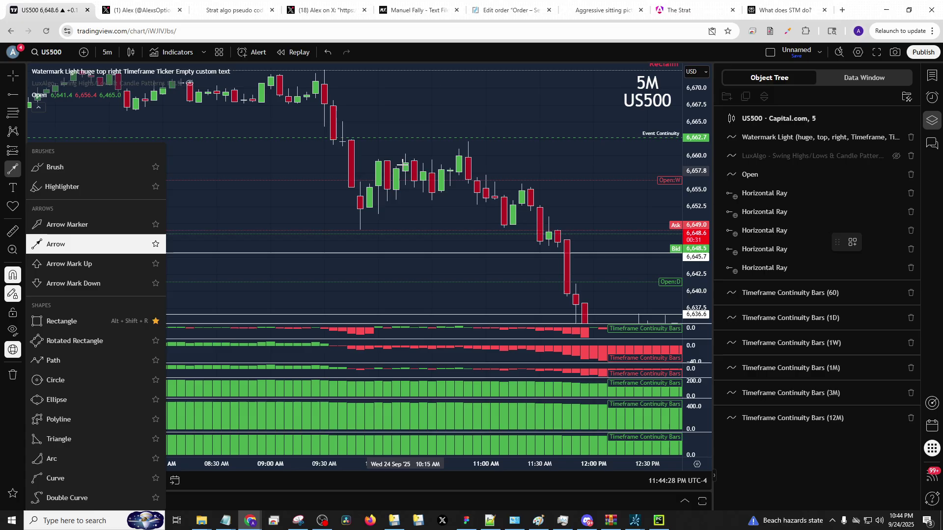
{"action": "left_click", "coordinate": [378, 159]}
{"action": "key", "text": "Escape"}
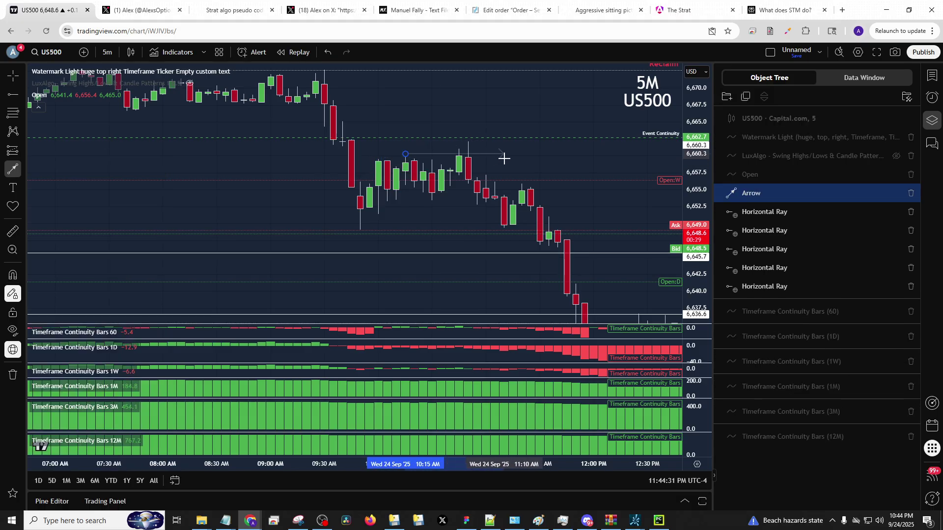
{"action": "left_click", "coordinate": [405, 153]}
{"action": "key", "text": "Escape"}
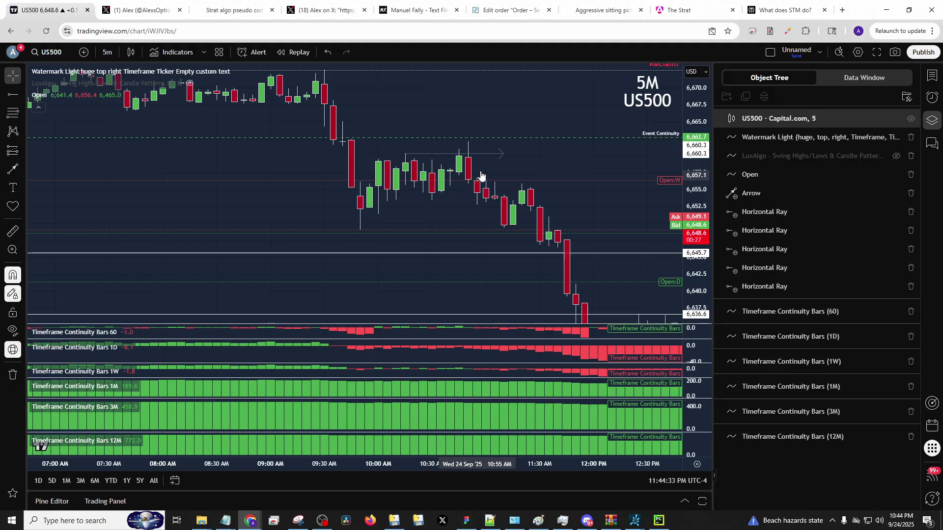
Step: Draw a horizontal ray at 6,652.6 starting from the 11:30 AM candle on 24 September
{"action": "left_click_drag", "start_coordinate": [511, 164], "coordinate": [469, 147]}
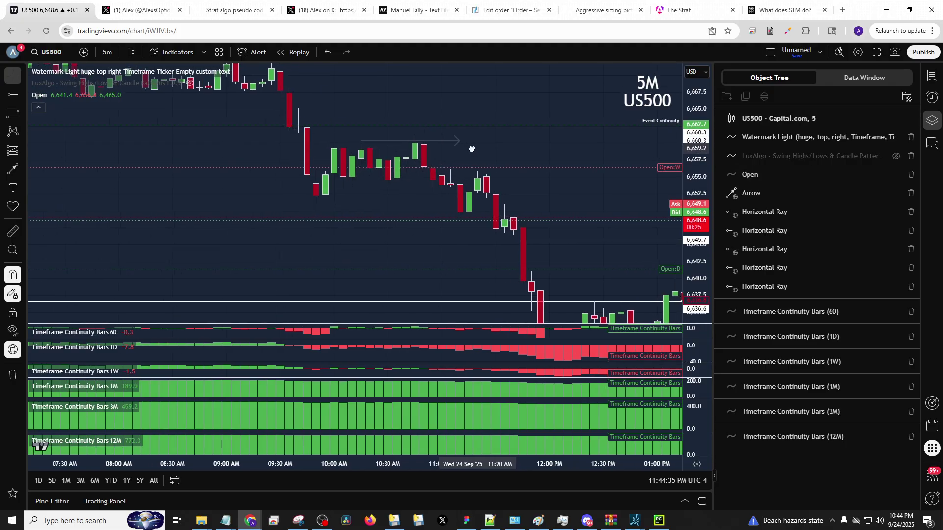
{"action": "left_click", "coordinate": [22, 96]}
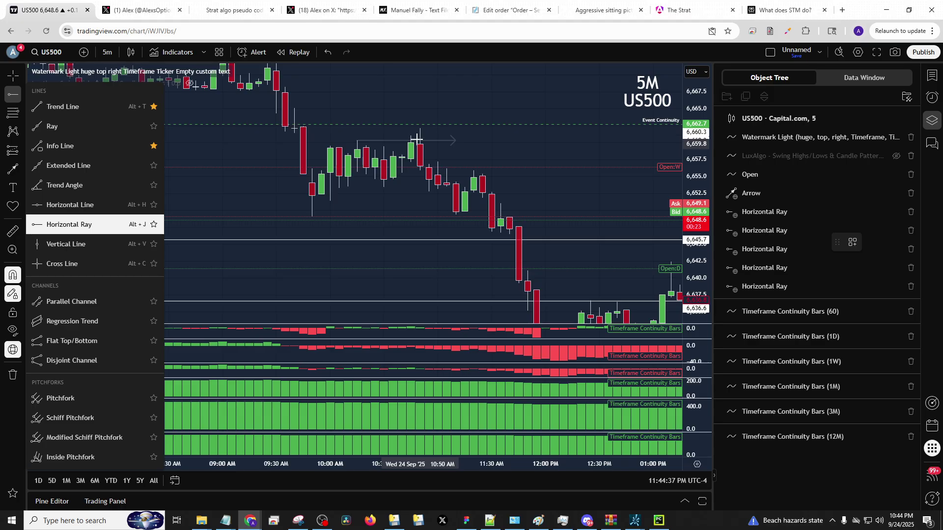
{"action": "left_click", "coordinate": [462, 225]}
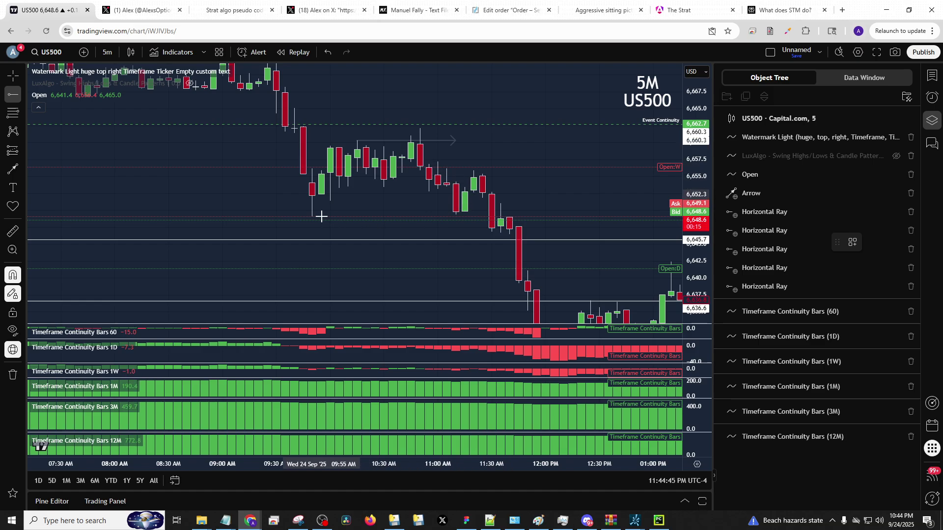
{"action": "left_click", "coordinate": [473, 187]}
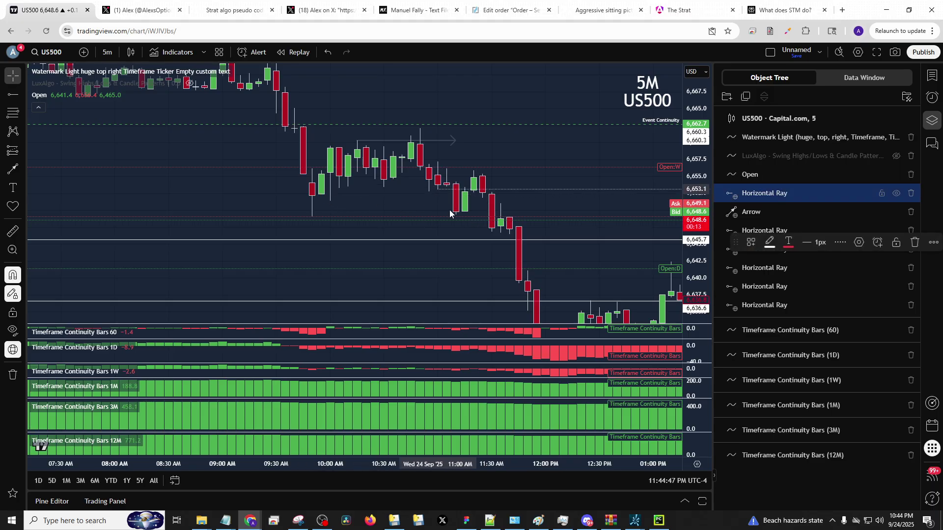
{"action": "left_click_drag", "start_coordinate": [464, 211], "coordinate": [477, 172]}
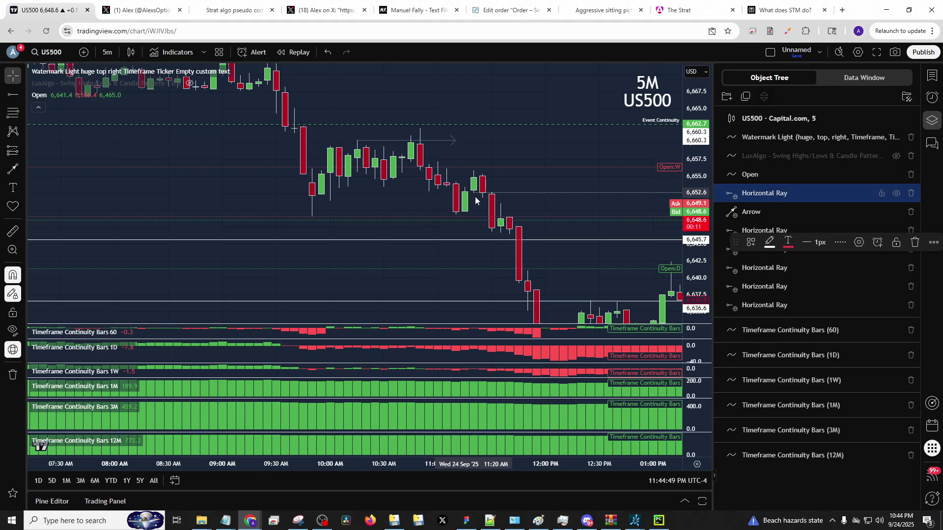
Step: Examine the 24 September decline from the 6,652.6 ray down to the midday low and across the wider session
{"action": "left_click_drag", "start_coordinate": [539, 185], "coordinate": [518, 187]}
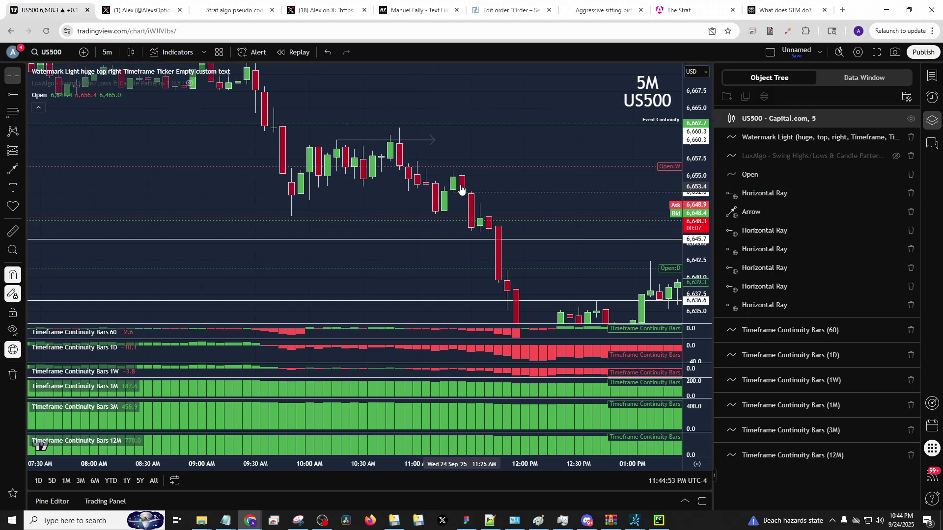
{"action": "left_click_drag", "start_coordinate": [486, 229], "coordinate": [456, 181]}
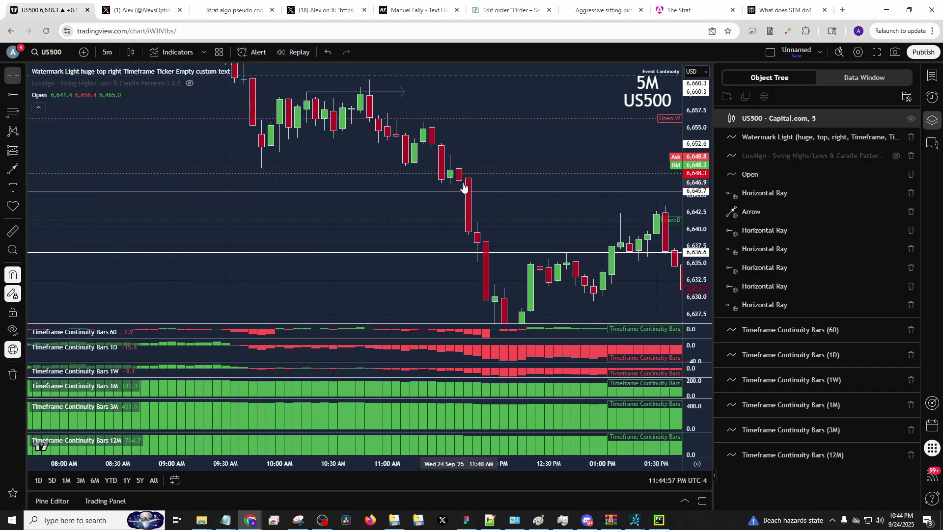
{"action": "left_click_drag", "start_coordinate": [514, 267], "coordinate": [430, 65]}
{"action": "left_click_drag", "start_coordinate": [517, 222], "coordinate": [514, 311]}
{"action": "right_click", "coordinate": [514, 310]}
{"action": "left_click", "coordinate": [461, 187]}
{"action": "scroll", "coordinate": [461, 177], "scroll_direction": "down", "scroll_amount": 6}
{"action": "left_click_drag", "start_coordinate": [388, 203], "coordinate": [393, 284]}
{"action": "scroll", "coordinate": [392, 284], "scroll_direction": "down", "scroll_amount": 8}
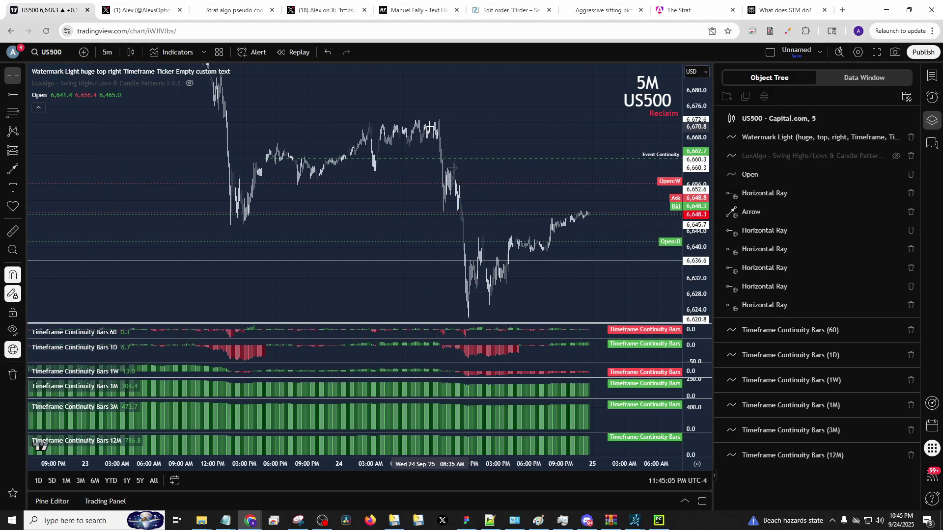
{"action": "scroll", "coordinate": [458, 129], "scroll_direction": "up", "scroll_amount": 6}
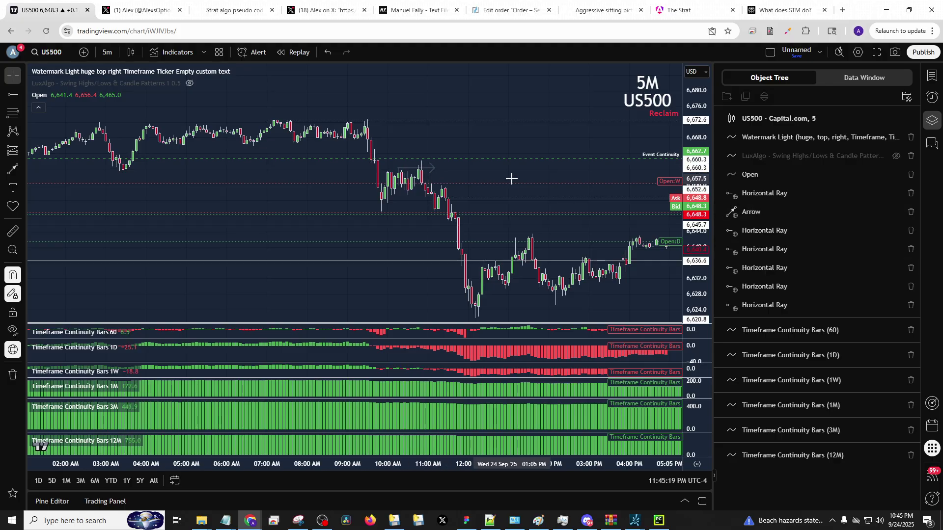
Step: Examine the 5-minute rebound from the midday low of 24 September through the overnight session
{"action": "left_click_drag", "start_coordinate": [490, 186], "coordinate": [303, 168]}
{"action": "left_click_drag", "start_coordinate": [386, 175], "coordinate": [652, 173]}
{"action": "left_click_drag", "start_coordinate": [342, 246], "coordinate": [87, 239]}
{"action": "left_click_drag", "start_coordinate": [589, 251], "coordinate": [497, 254]}
{"action": "scroll", "coordinate": [577, 259], "scroll_direction": "down", "scroll_amount": 1}
{"action": "scroll", "coordinate": [604, 263], "scroll_direction": "down", "scroll_amount": 5}
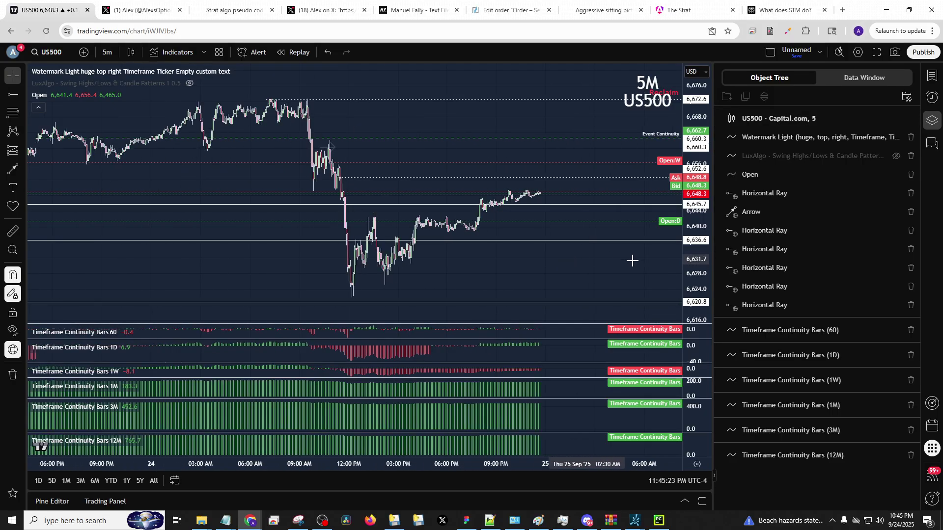
{"action": "scroll", "coordinate": [522, 263], "scroll_direction": "up", "scroll_amount": 5}
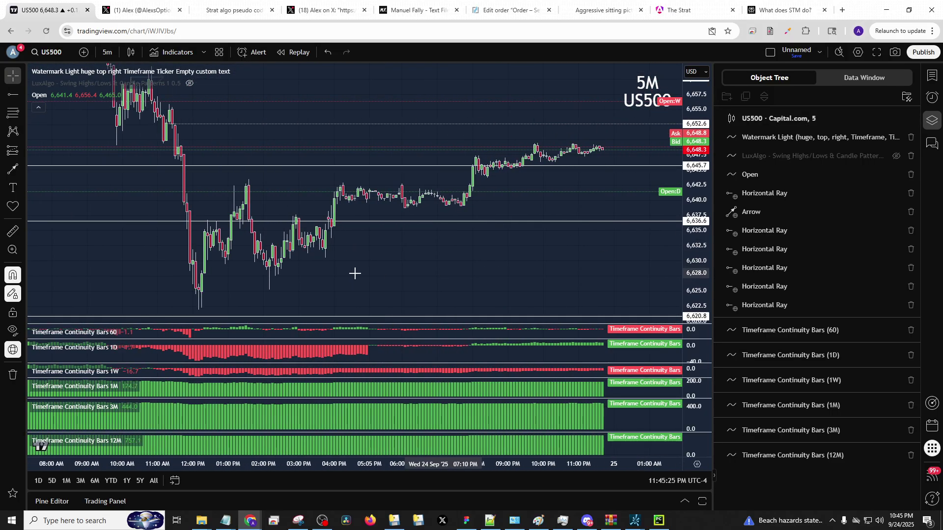
{"action": "scroll", "coordinate": [387, 299], "scroll_direction": "up", "scroll_amount": 3}
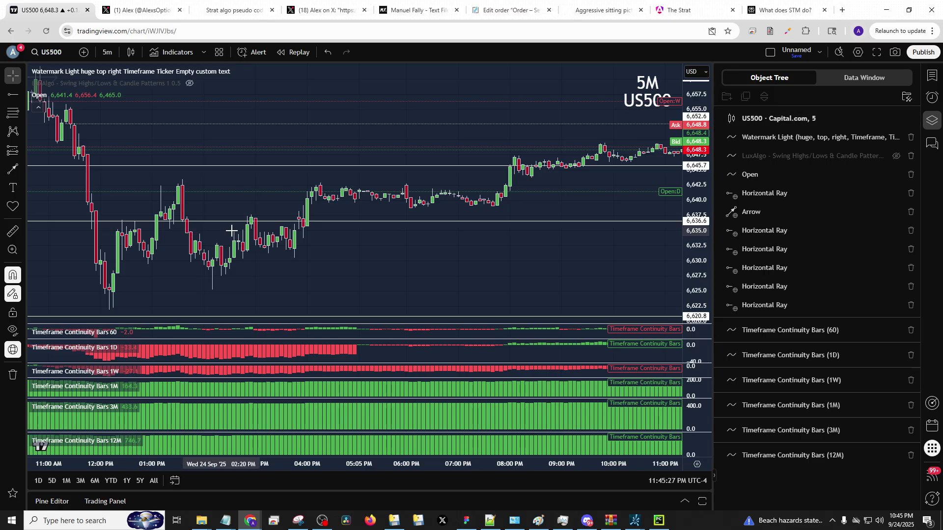
Step: Draw horizontal rays at 6,642.4 and 6,630.6 on the afternoon swings of 24 September
{"action": "left_click", "coordinate": [13, 94]}
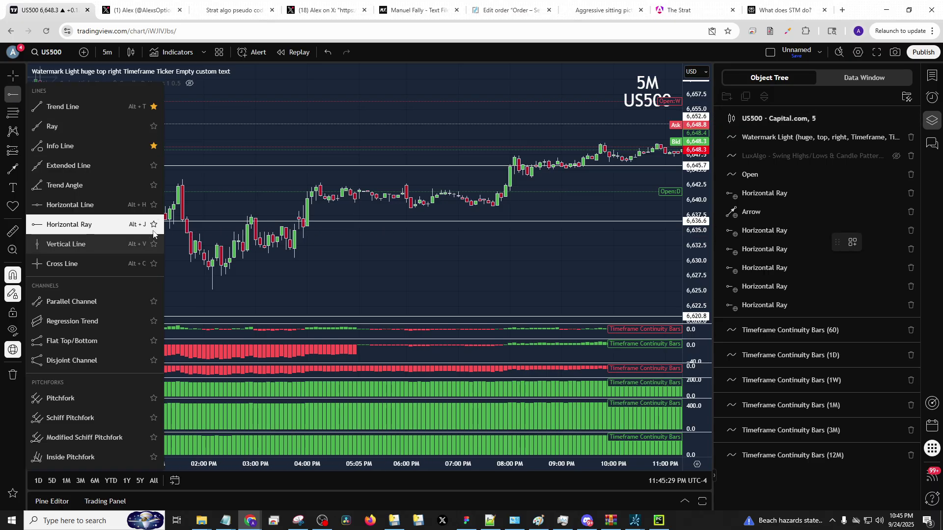
{"action": "left_click", "coordinate": [68, 224]}
{"action": "left_click", "coordinate": [161, 186]}
{"action": "left_click", "coordinate": [144, 269]}
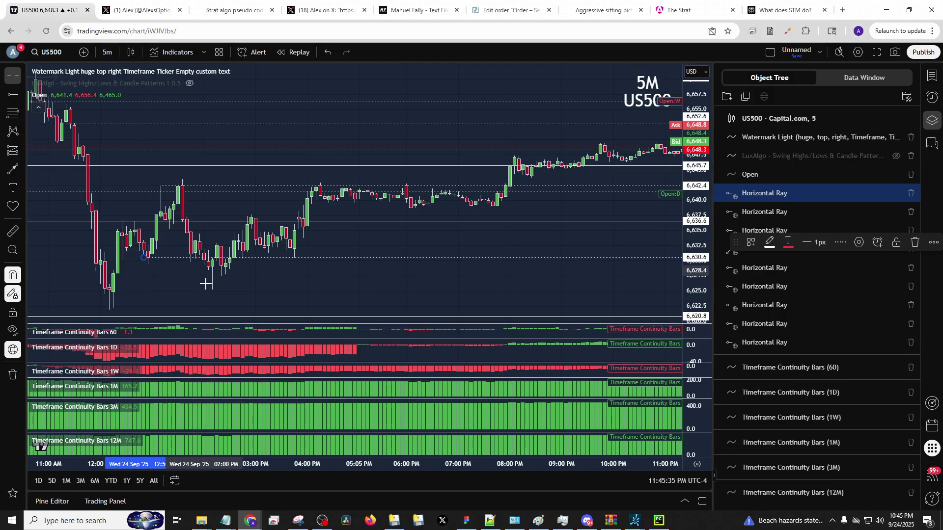
{"action": "key", "text": "Escape"}
Step: Switch US500 to the 4-hour timeframe and remove all drawings from the chart
{"action": "left_click_drag", "start_coordinate": [321, 240], "coordinate": [302, 240]}
{"action": "scroll", "coordinate": [303, 240], "scroll_direction": "down", "scroll_amount": 5}
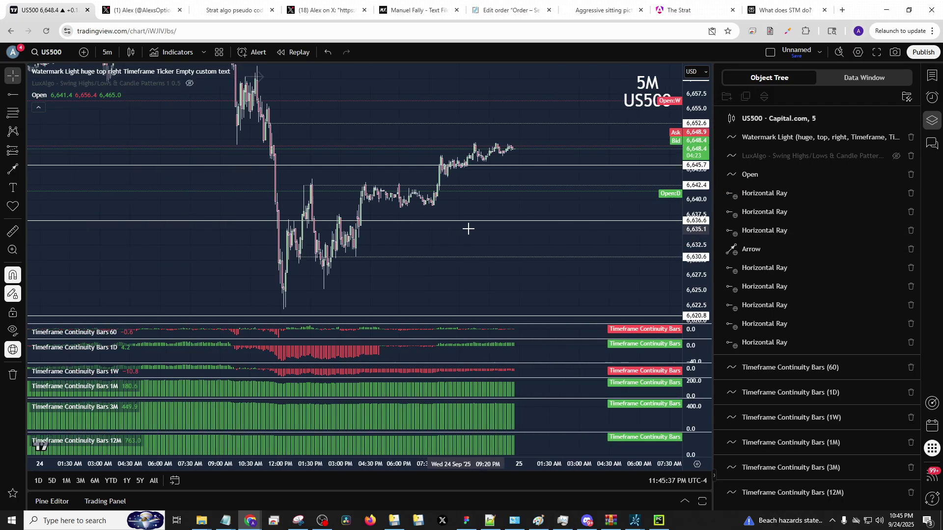
{"action": "type", "text": "4h"}
{"action": "key", "text": "Return"}
{"action": "left_click_drag", "start_coordinate": [715, 135], "coordinate": [692, 135]}
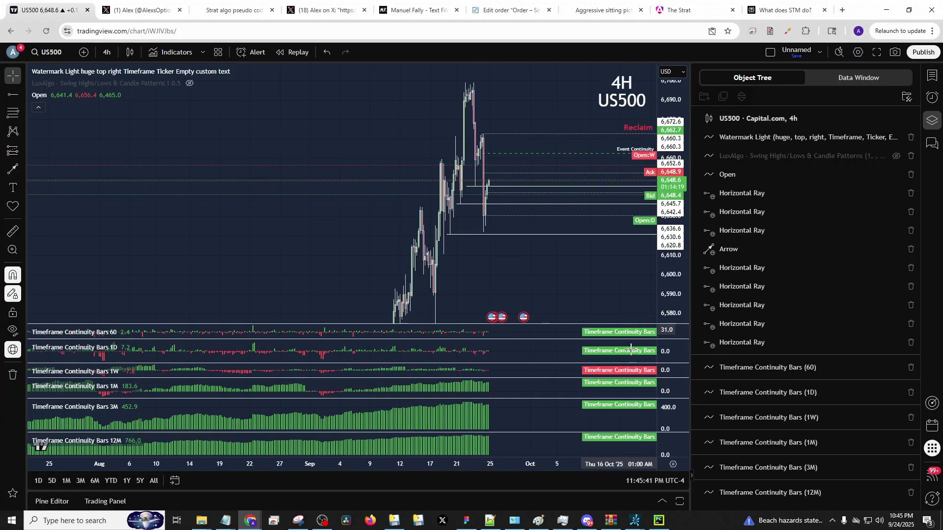
{"action": "scroll", "coordinate": [514, 241], "scroll_direction": "up", "scroll_amount": 3}
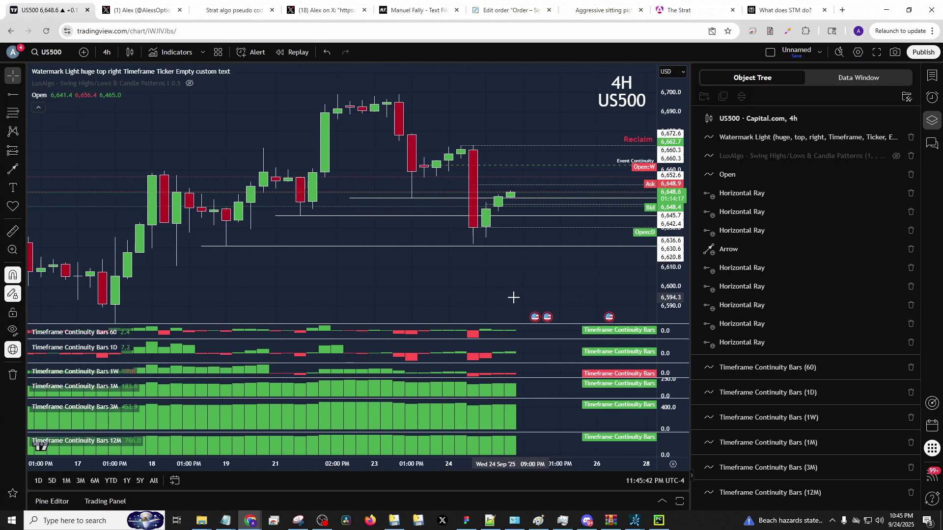
{"action": "right_click", "coordinate": [461, 118]}
{"action": "left_click", "coordinate": [505, 329]}
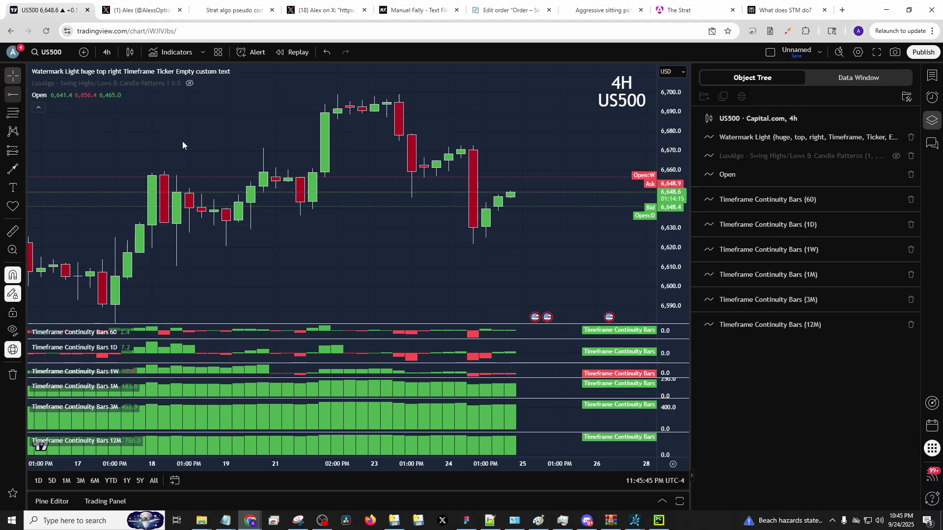
Step: Draw horizontal rays at the high (6,672.7) and low (6,621.9) of the large red 4-hour candle on 24 September
{"action": "left_click", "coordinate": [12, 94]}
{"action": "left_click", "coordinate": [68, 221]}
{"action": "left_click", "coordinate": [473, 146]}
{"action": "left_click", "coordinate": [473, 244]}
Step: Draw four zigzag arrows after the latest candle, projecting down, up, down near the lower ray, and up to about 6,680.8
{"action": "left_click_drag", "start_coordinate": [523, 234], "coordinate": [501, 263]}
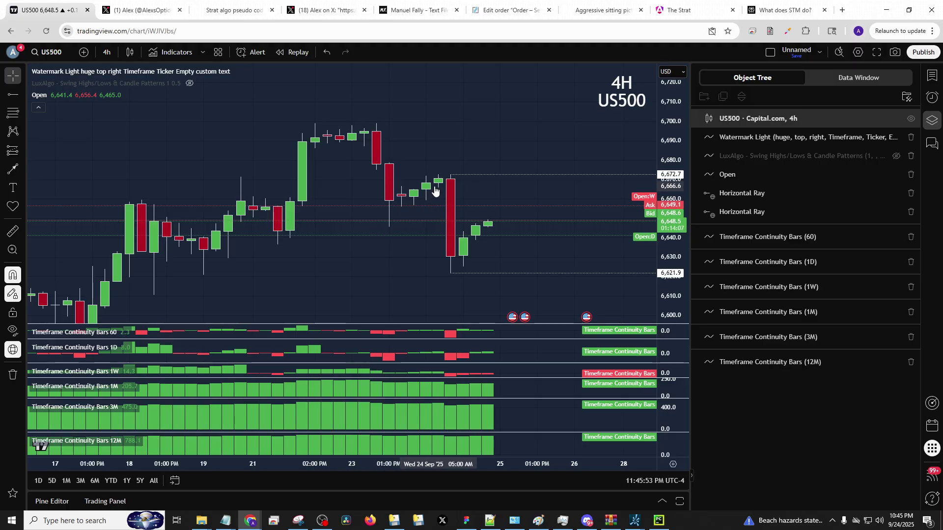
{"action": "left_click", "coordinate": [14, 169]}
{"action": "left_click_drag", "start_coordinate": [500, 223], "coordinate": [512, 249]}
{"action": "mouse_move", "coordinate": [525, 250]}
{"action": "left_mouse_down"}
{"action": "mouse_move", "coordinate": [537, 208]}
{"action": "mouse_move", "coordinate": [563, 261]}
{"action": "mouse_move", "coordinate": [597, 160]}
{"action": "left_mouse_up"}
{"action": "left_click", "coordinate": [610, 254]}
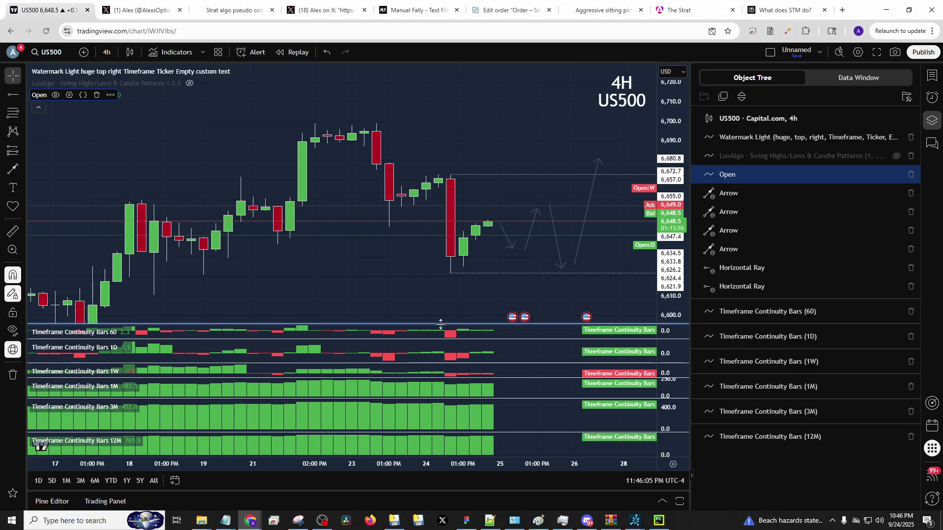
{"action": "left_click", "coordinate": [489, 168]}
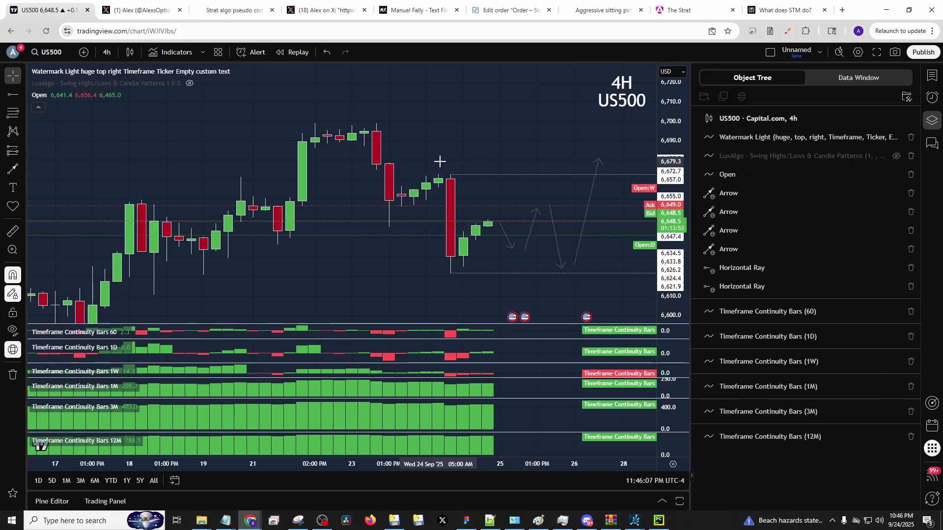
Step: Review the daily charts of META and GEV, looking at their latest candles
{"action": "type", "text": "META"}
{"action": "key", "text": "Return"}
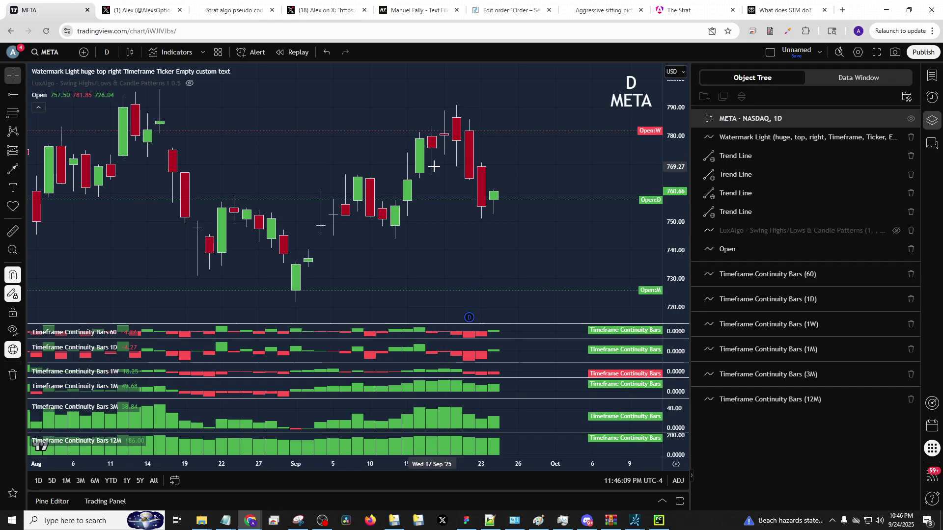
{"action": "scroll", "coordinate": [507, 210], "scroll_direction": "up", "scroll_amount": 2}
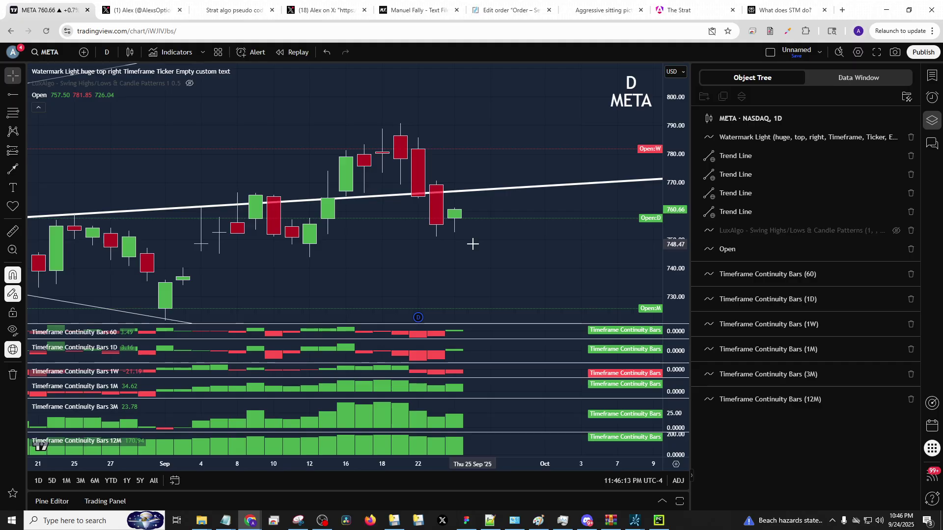
{"action": "type", "text": "GEV"}
{"action": "key", "text": "Return"}
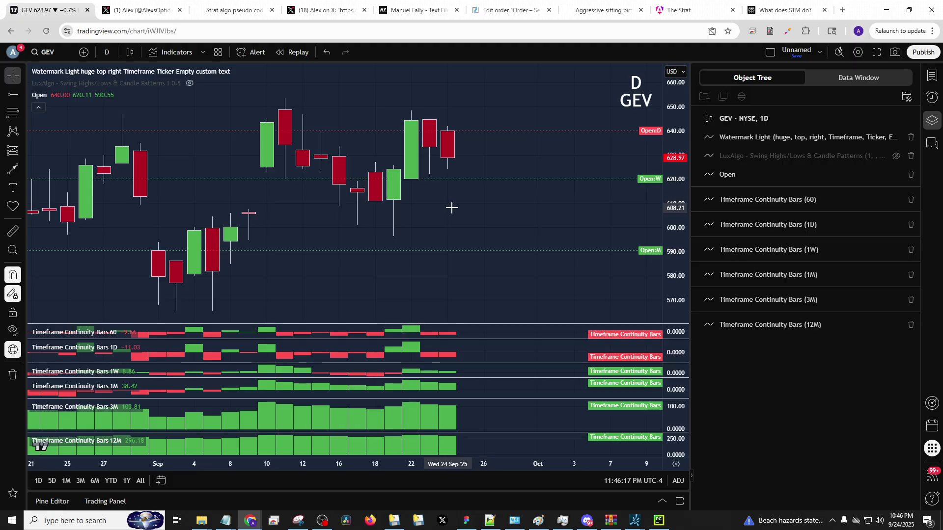
Step: Load the daily chart of CRWV on NASDAQ and review its latest candles
{"action": "type", "text": "CRWV"}
{"action": "key", "text": "Return"}
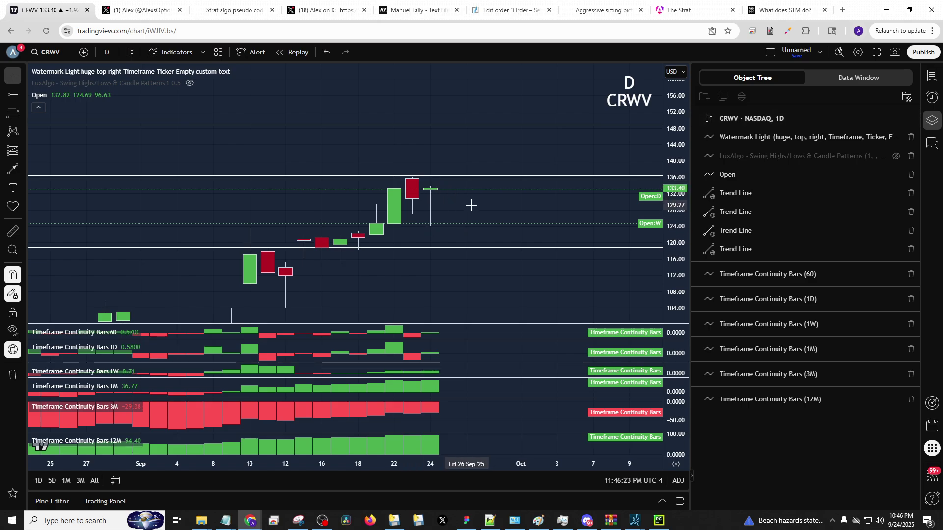
{"action": "type", "text": "CRWV"}
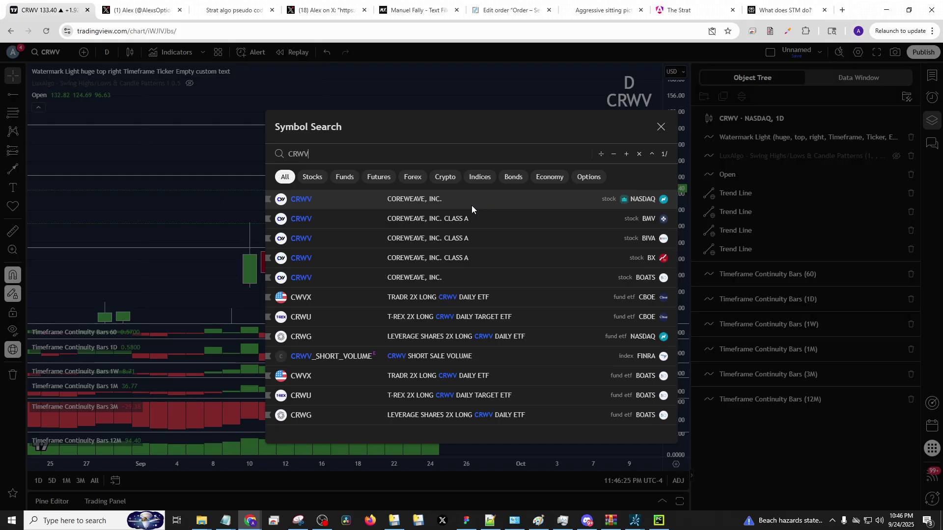
{"action": "key", "text": "Return"}
Step: Load the daily chart of STM and maximize the price pane to hide the indicator panes
{"action": "type", "text": "STM"}
{"action": "key", "text": "Return"}
{"action": "left_click_drag", "start_coordinate": [493, 243], "coordinate": [453, 282]}
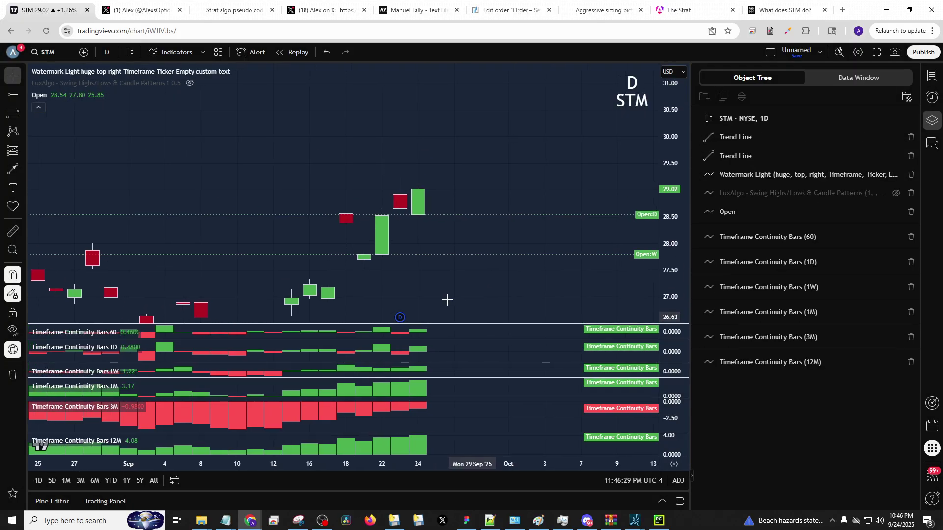
{"action": "double_click", "coordinate": [445, 164]}
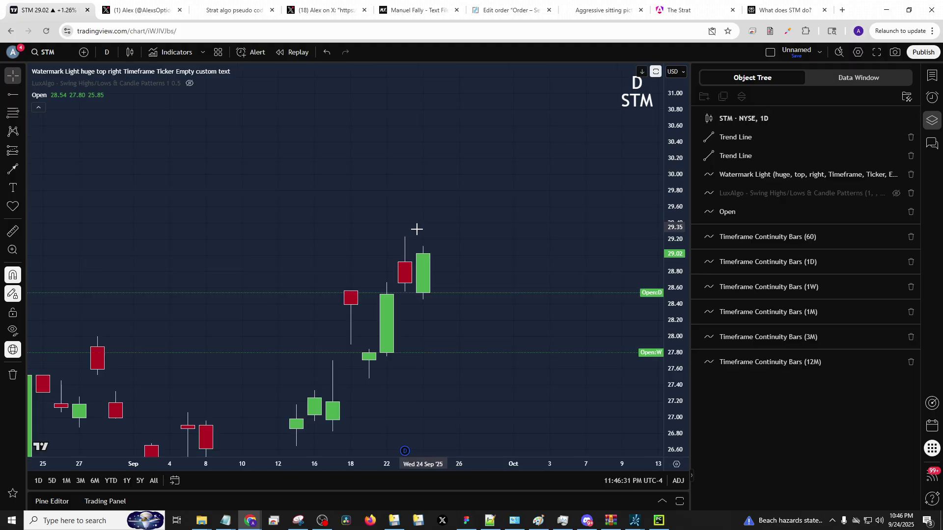
Step: Review the daily charts of AMAT and NOW, looking at their 24 September candles
{"action": "type", "text": "AMAT"}
{"action": "key", "text": "Return"}
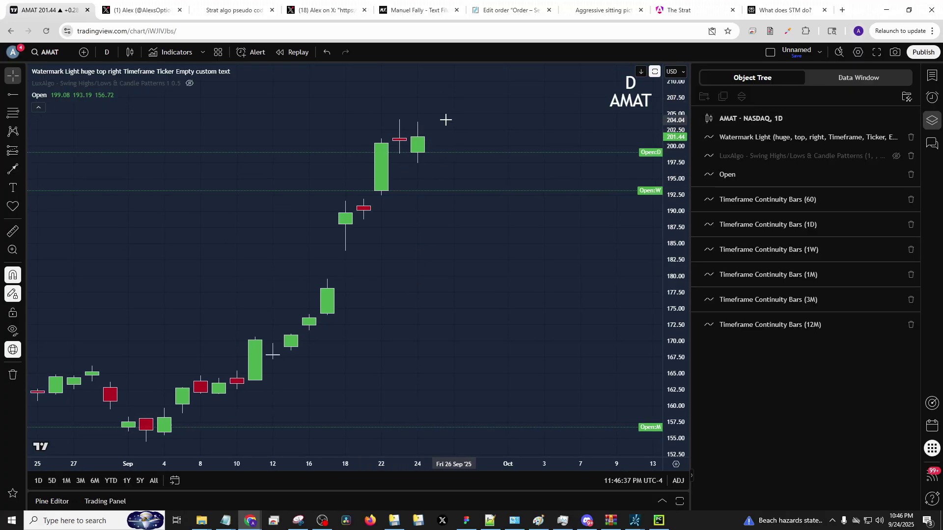
{"action": "type", "text": "NOW"}
{"action": "key", "text": "Return"}
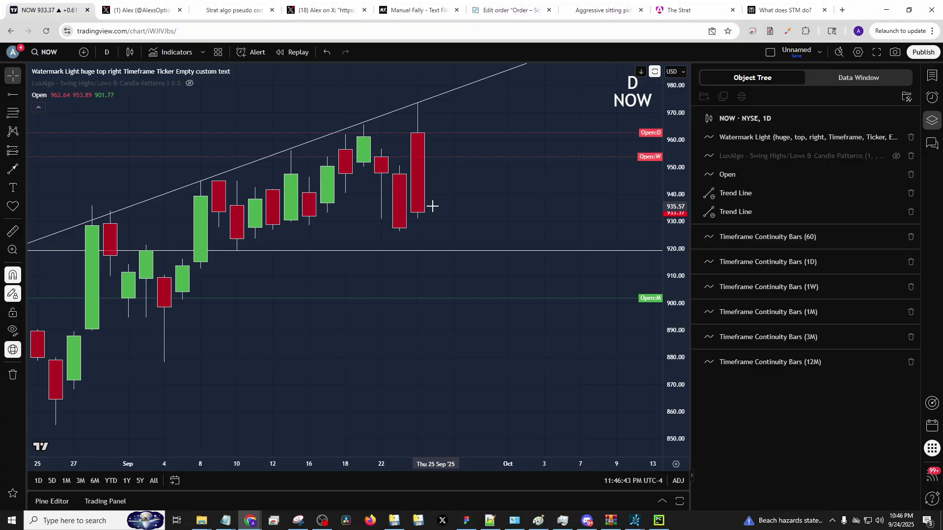
Step: Load HOOD's daily chart and draw horizontal rays from the last five candle lows at 125.00, 124.07, 122.20, 121.00 and 119.86
{"action": "type", "text": "HOOD"}
{"action": "key", "text": "Return"}
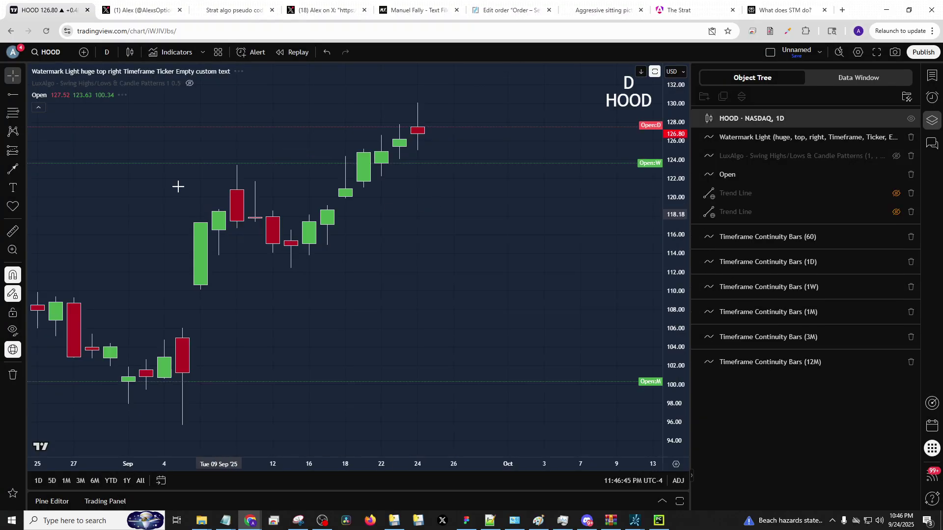
{"action": "left_click", "coordinate": [16, 93]}
{"action": "left_click", "coordinate": [59, 219]}
{"action": "left_click", "coordinate": [417, 150]}
{"action": "left_click", "coordinate": [399, 159]}
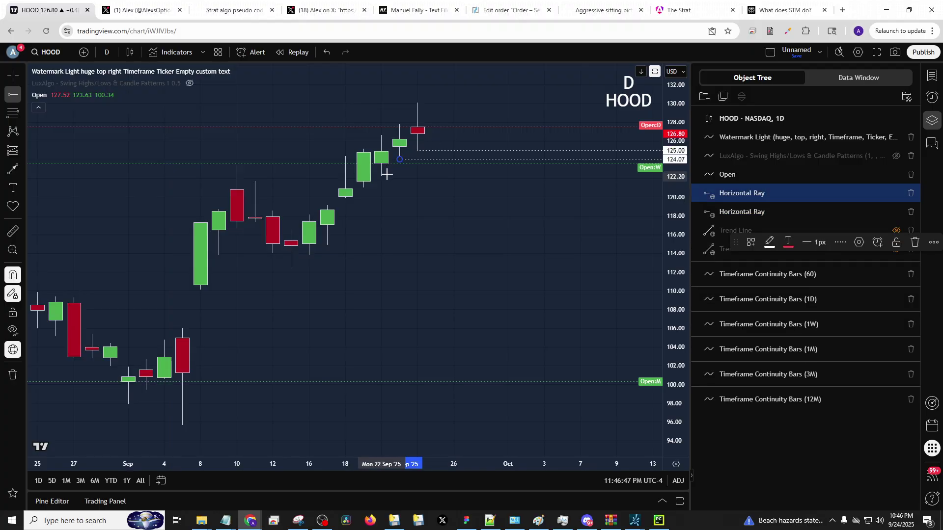
{"action": "left_click", "coordinate": [381, 177]}
{"action": "left_click", "coordinate": [363, 188]}
{"action": "left_click", "coordinate": [346, 198]}
{"action": "key", "text": "Escape"}
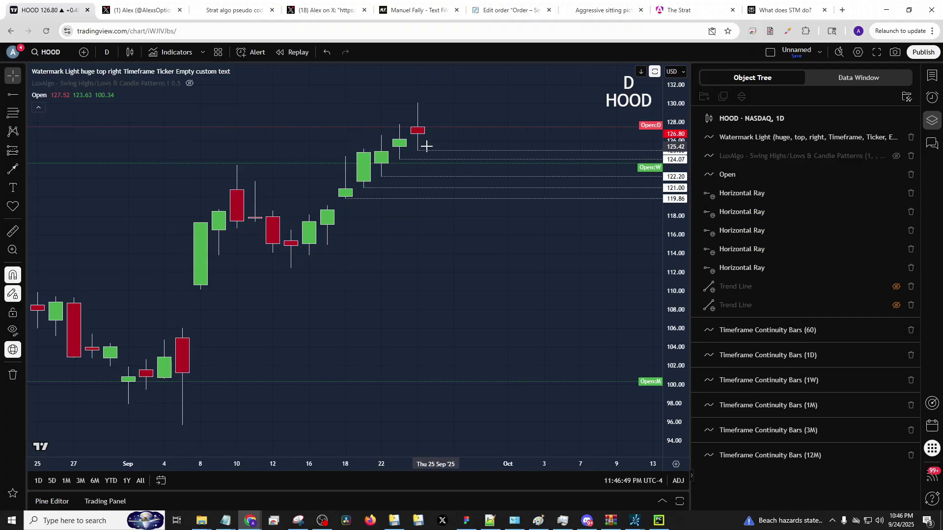
Step: View HOOD on the weekly timeframe and return the chart to daily
{"action": "type", "text": "1W"}
{"action": "key", "text": "Return"}
{"action": "type", "text": "1D"}
{"action": "key", "text": "Return"}
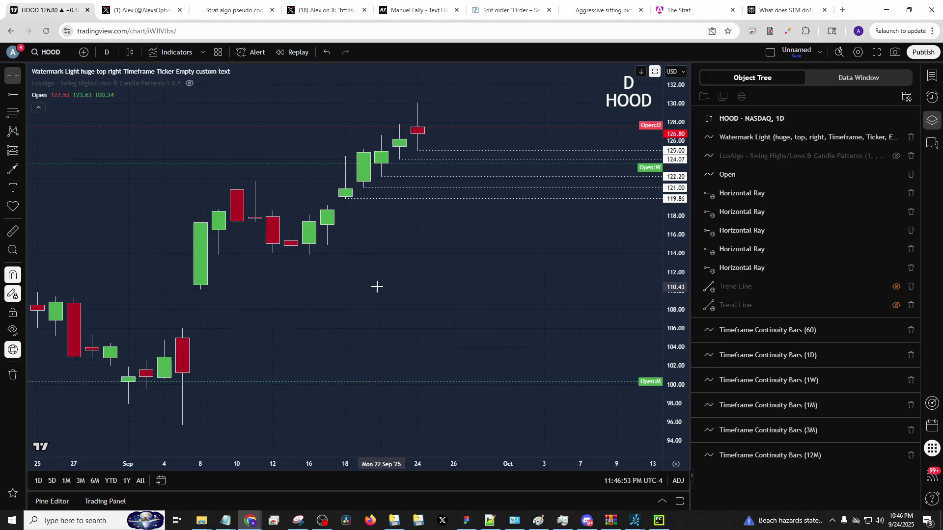
Step: Look up the daily charts of ROBN, HOBN and SMCI
{"action": "type", "text": "ROBN"}
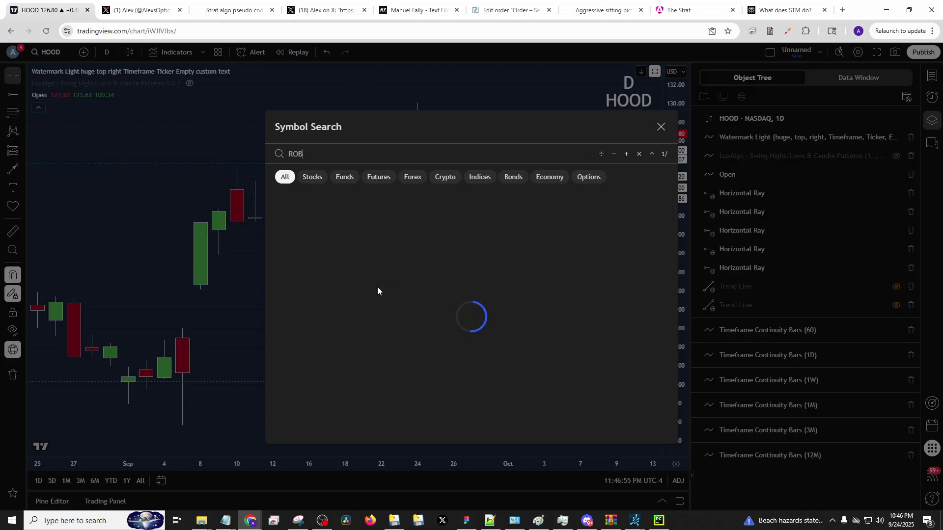
{"action": "key", "text": "Return"}
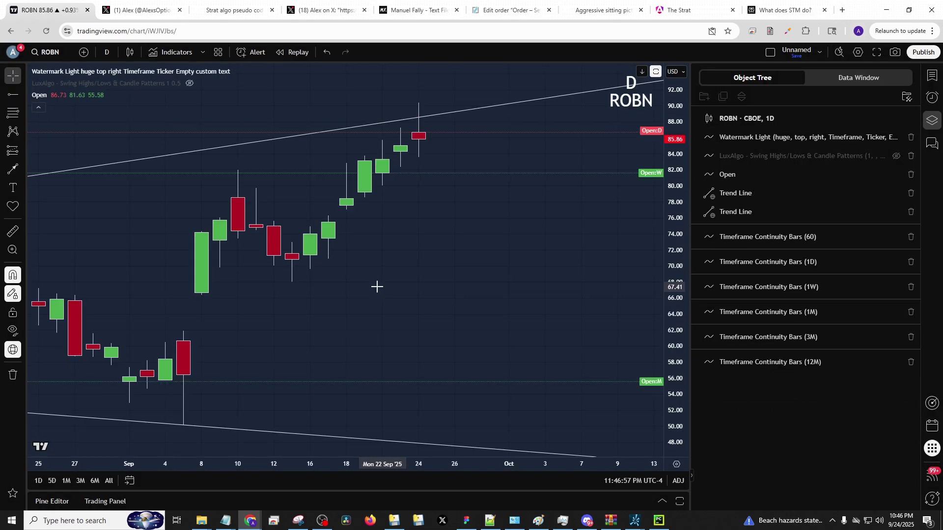
{"action": "type", "text": "HOBN"}
{"action": "key", "text": "Return"}
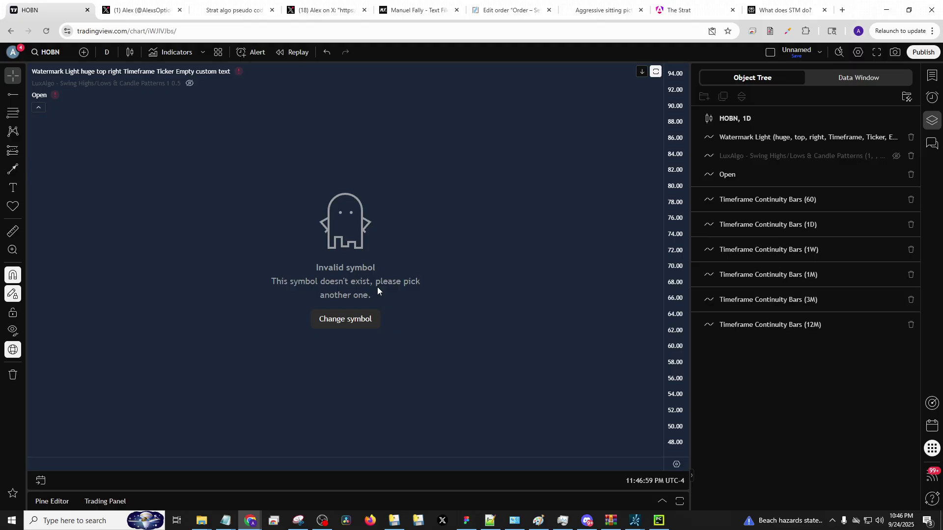
{"action": "type", "text": "SMCI"}
{"action": "key", "text": "Return"}
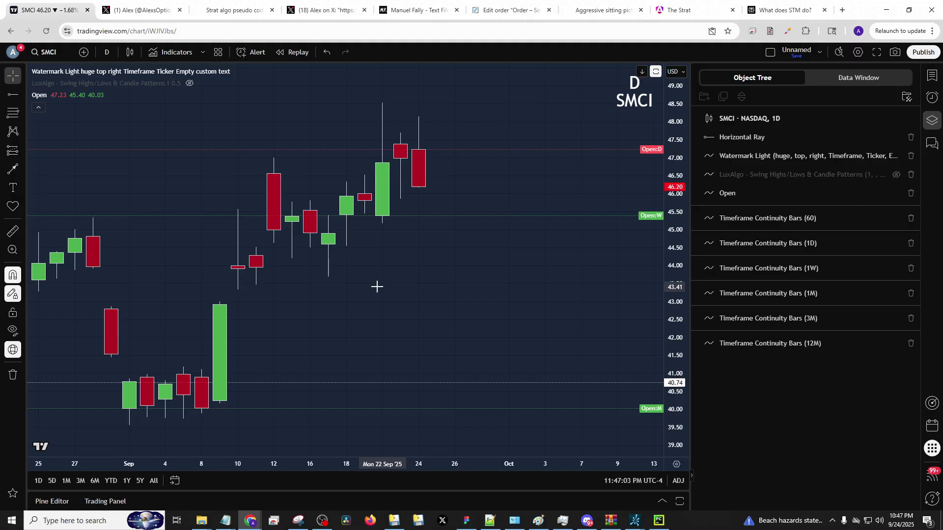
Step: Load PG and compare its weekly and daily candles against the existing horizontal rays
{"action": "type", "text": "PG"}
{"action": "key", "text": "Return"}
{"action": "type", "text": "1w"}
{"action": "key", "text": "Return"}
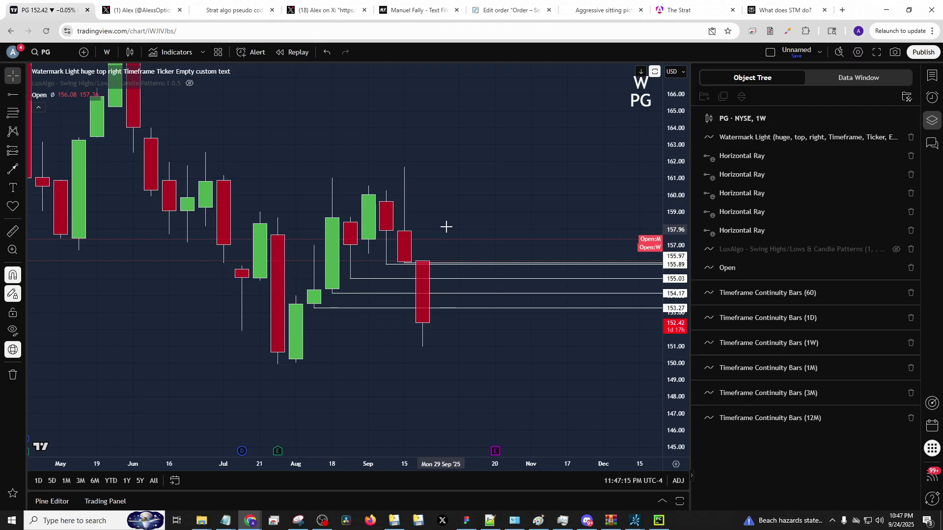
{"action": "type", "text": "D"}
{"action": "key", "text": "Return"}
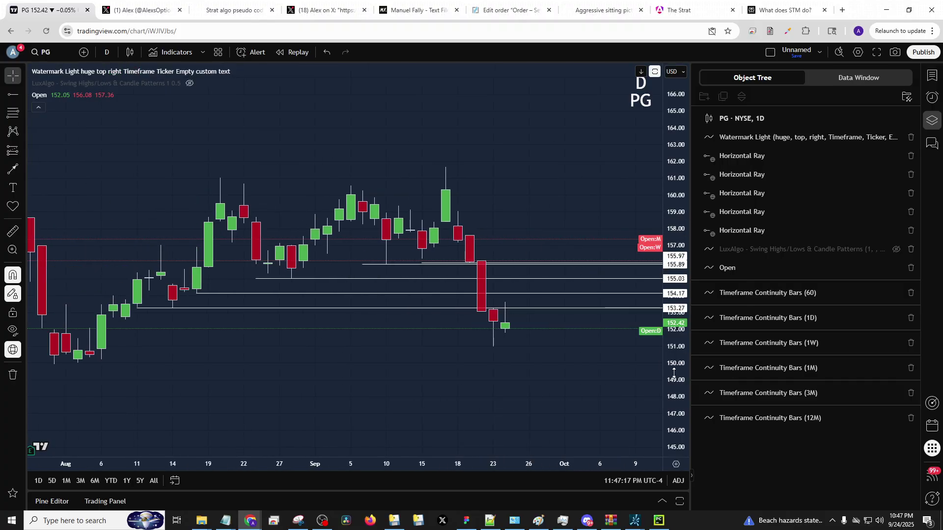
{"action": "left_click_drag", "start_coordinate": [674, 348], "coordinate": [674, 238]}
{"action": "left_click_drag", "start_coordinate": [497, 190], "coordinate": [480, 159]}
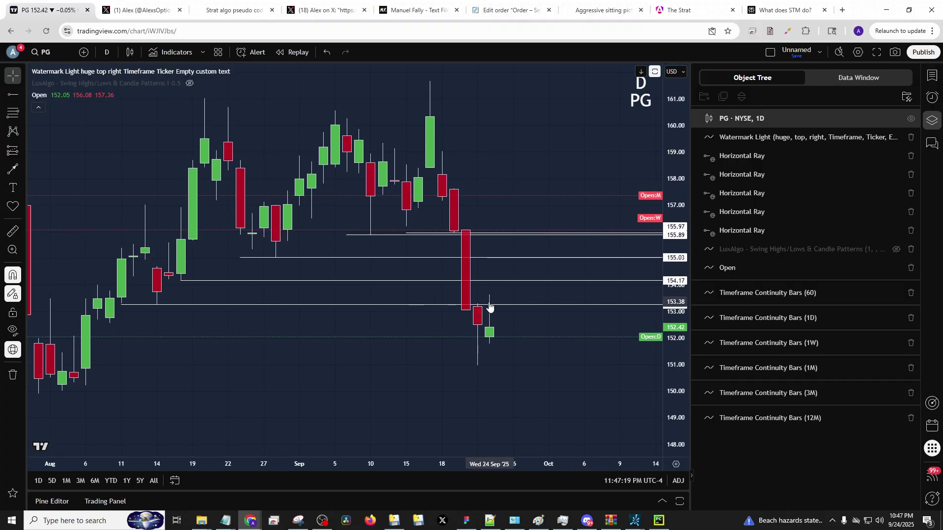
Step: Examine PG's 24 September price action around the 153.27 ray on the 1-hour and 30-minute timeframes
{"action": "type", "text": "1h"}
{"action": "key", "text": "Return"}
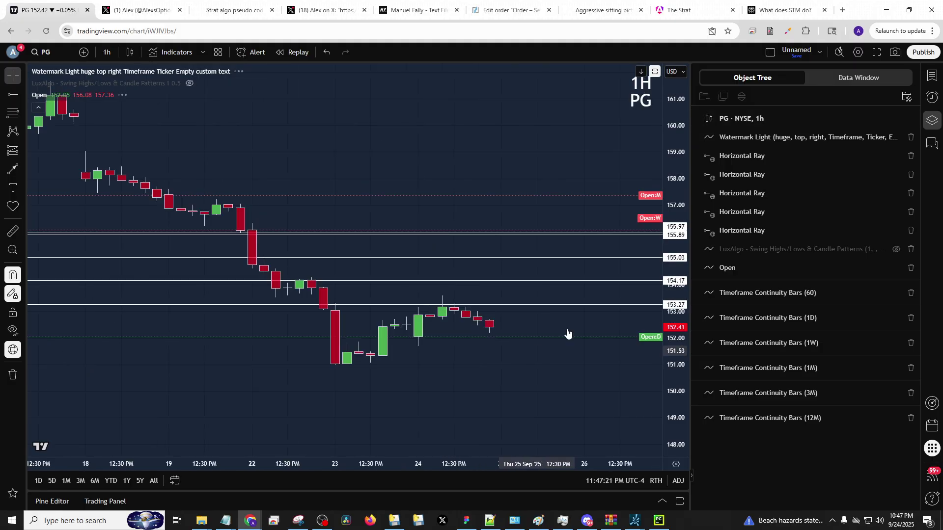
{"action": "type", "text": "30"}
{"action": "key", "text": "Return"}
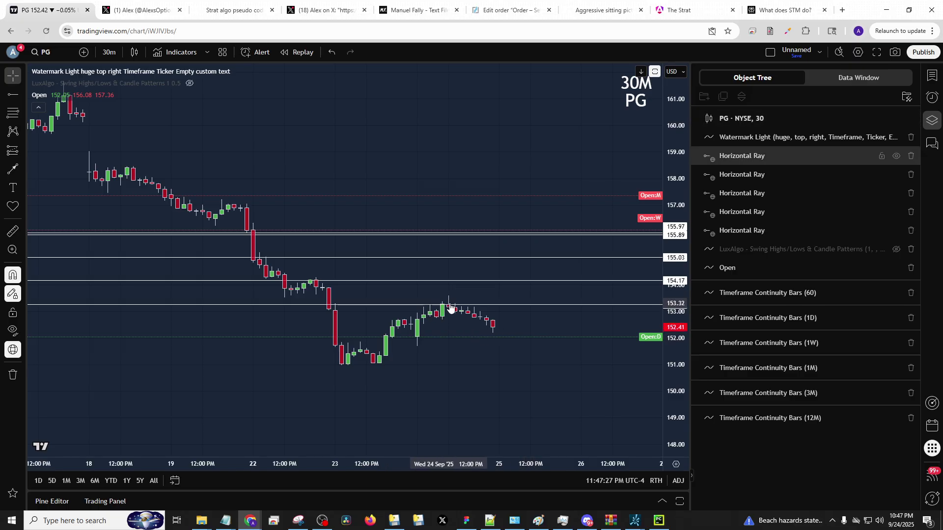
{"action": "right_click", "coordinate": [443, 291]}
{"action": "left_click", "coordinate": [424, 298]}
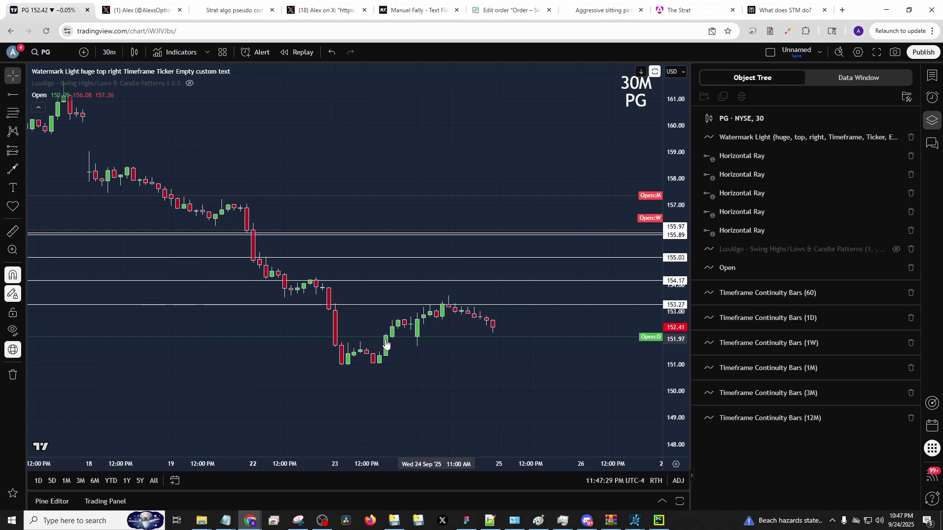
Step: Draw two trend lines on PG's 30-minute chart, one along the 24 September highs and one along the lows
{"action": "left_click", "coordinate": [24, 98]}
{"action": "left_click", "coordinate": [49, 105]}
{"action": "left_click", "coordinate": [449, 297]}
{"action": "left_click", "coordinate": [390, 342]}
{"action": "left_click", "coordinate": [389, 343]}
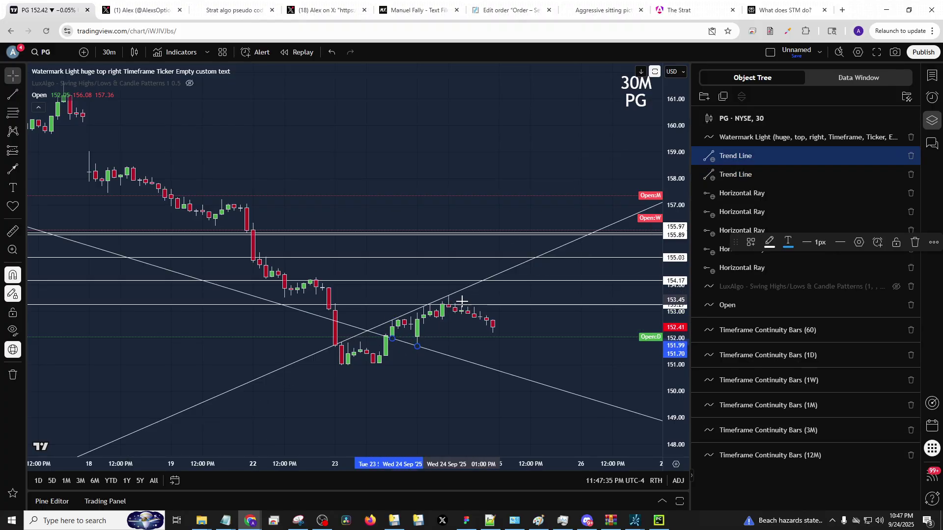
{"action": "left_click", "coordinate": [550, 366]}
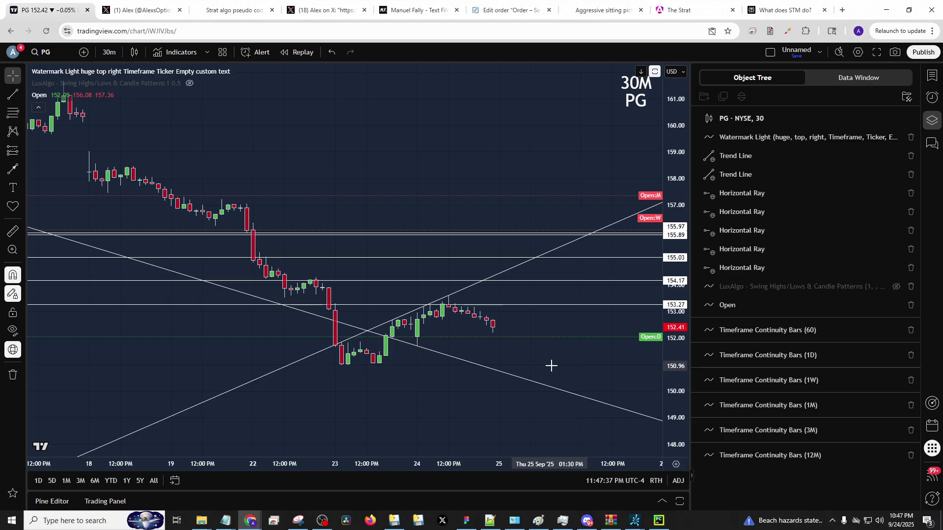
Step: Load AMD and examine its daily candles around the existing rays and trend lines
{"action": "type", "text": "amd"}
{"action": "key", "text": "Return"}
{"action": "type", "text": "1d"}
{"action": "key", "text": "Return"}
{"action": "scroll", "coordinate": [540, 267], "scroll_direction": "up", "scroll_amount": 5}
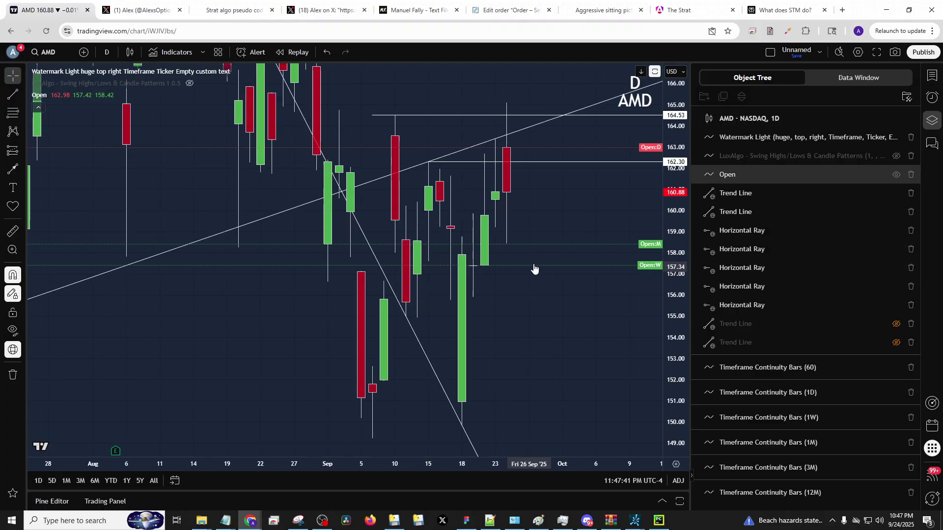
Step: Draw two diverging trend lines on AMD's 1-hour chart through the 22 and 24 September highs and lows
{"action": "type", "text": "1h"}
{"action": "key", "text": "Return"}
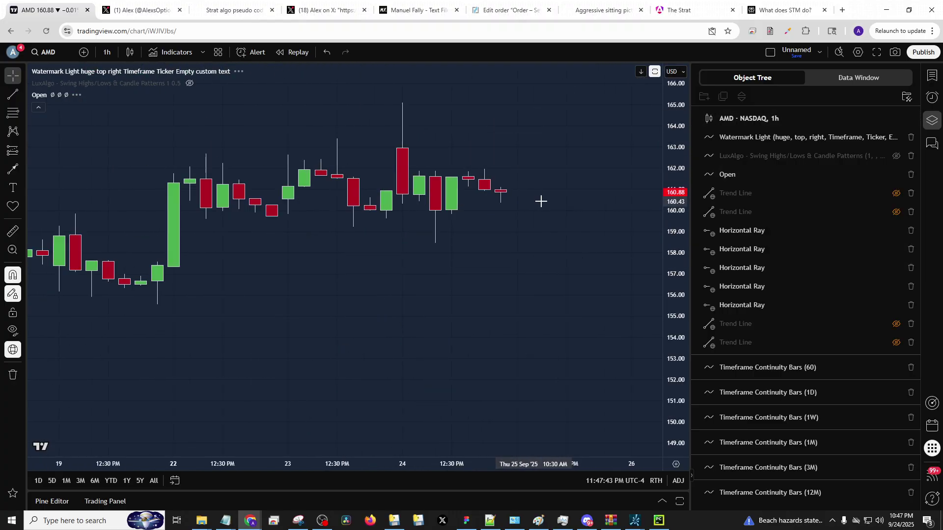
{"action": "left_click", "coordinate": [10, 93]}
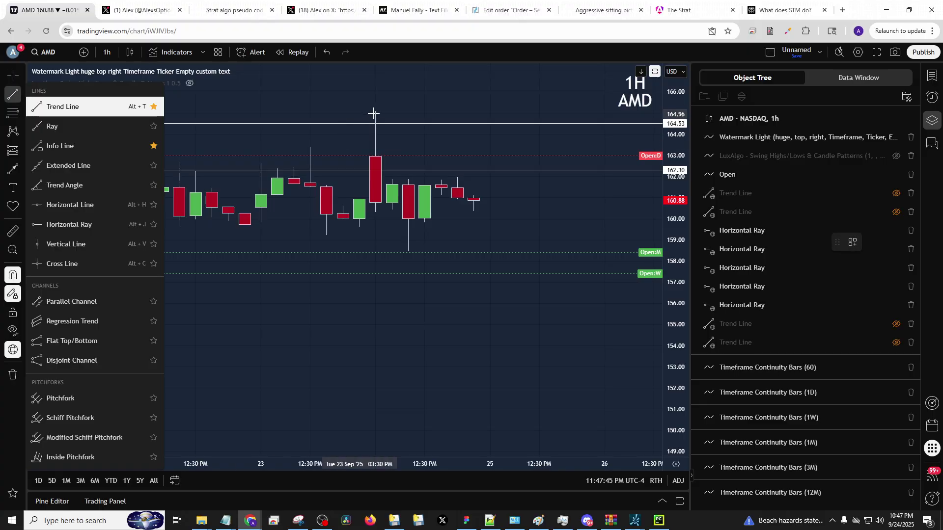
{"action": "left_click", "coordinate": [375, 112]}
{"action": "left_click", "coordinate": [178, 162]}
{"action": "left_click", "coordinate": [179, 227]}
{"action": "left_click", "coordinate": [412, 252]}
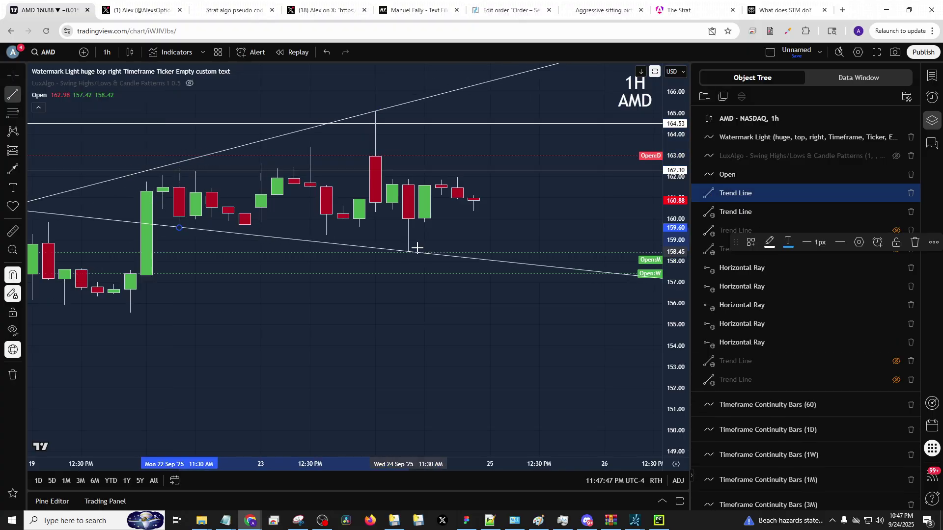
{"action": "left_click", "coordinate": [444, 226]}
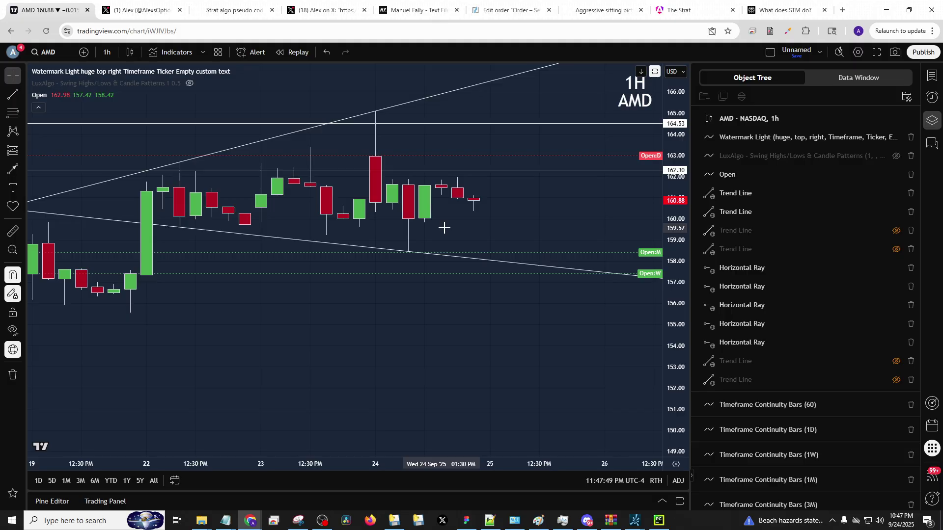
Step: Load QBTS on the daily timeframe and examine its September candles with a compressed price scale
{"action": "type", "text": "qbts"}
{"action": "key", "text": "Return"}
{"action": "type", "text": "1d"}
{"action": "key", "text": "Return"}
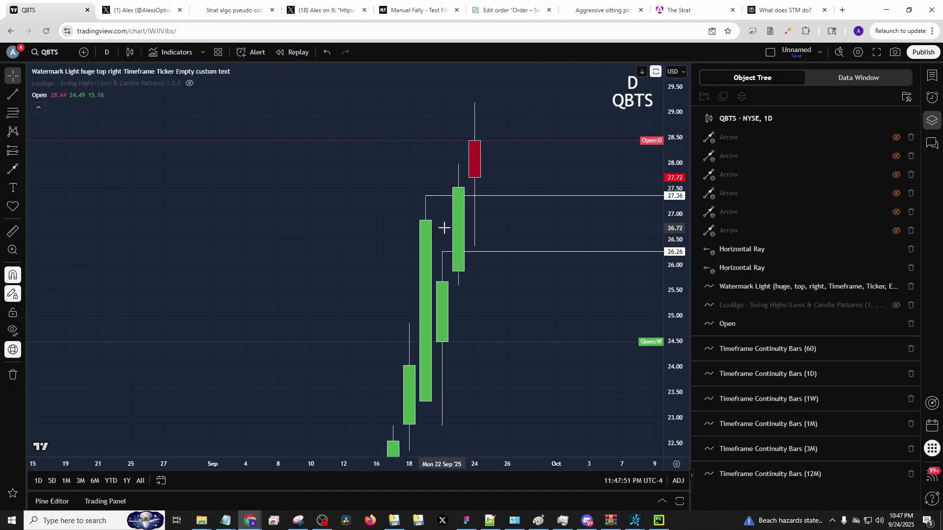
{"action": "left_click_drag", "start_coordinate": [669, 184], "coordinate": [671, 344]}
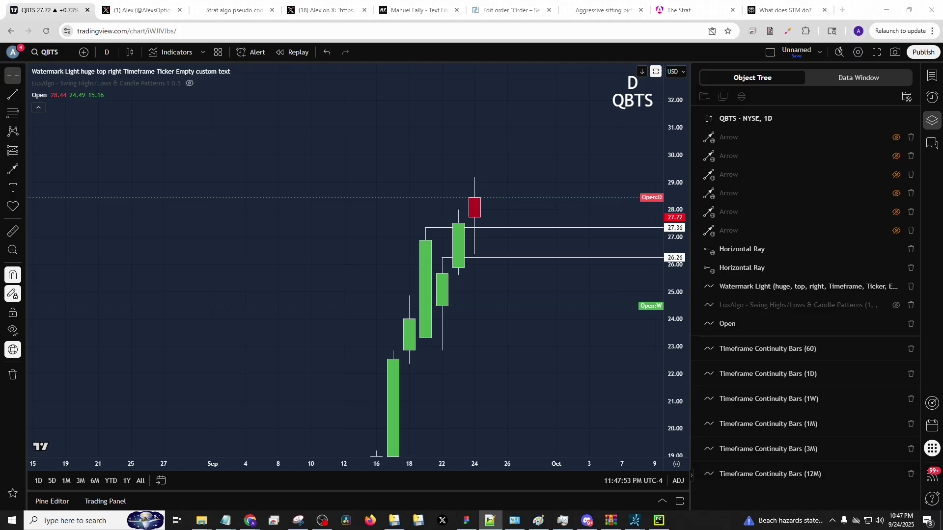
{"action": "scroll", "coordinate": [534, 353], "scroll_direction": "up", "scroll_amount": 3}
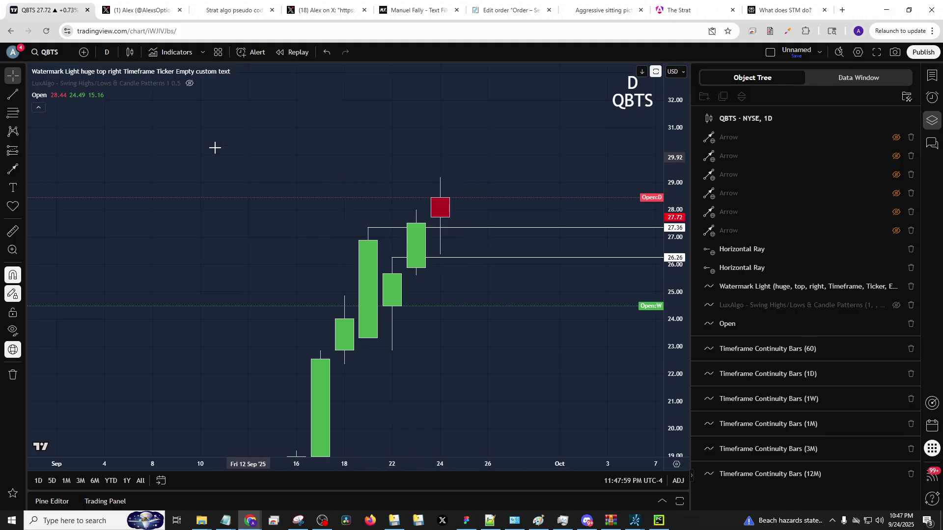
Step: Move QBTS's 27.36 horizontal ray onto the 24 September candle's high at 29.18
{"action": "left_click", "coordinate": [387, 233]}
{"action": "left_click_drag", "start_coordinate": [384, 226], "coordinate": [445, 168]}
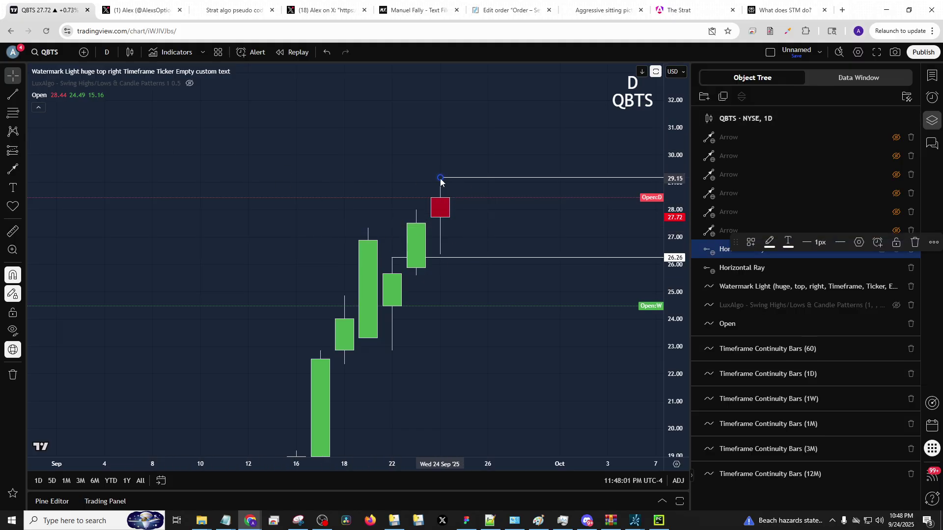
{"action": "left_click", "coordinate": [470, 212]}
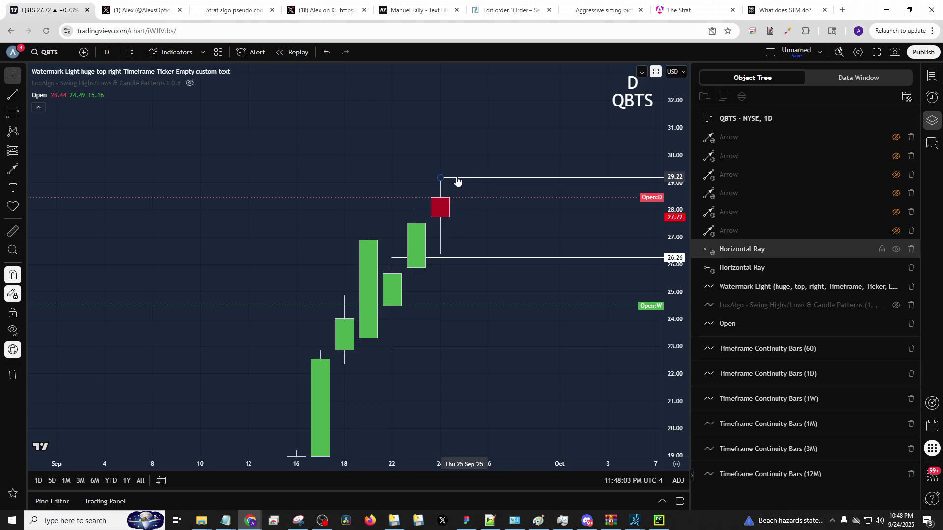
{"action": "left_click_drag", "start_coordinate": [489, 164], "coordinate": [515, 79]}
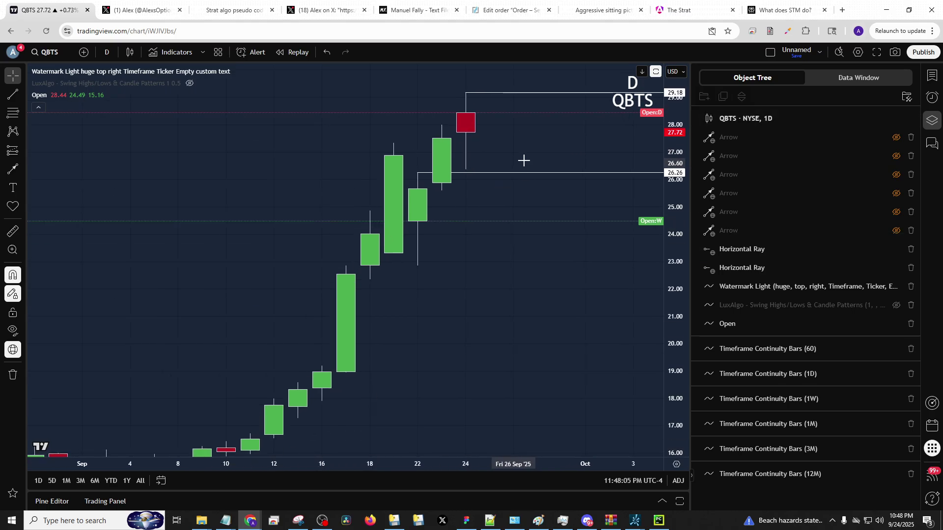
Step: Look up the daily charts of QUBT and RGTI
{"action": "type", "text": "QUBT"}
{"action": "key", "text": "Return"}
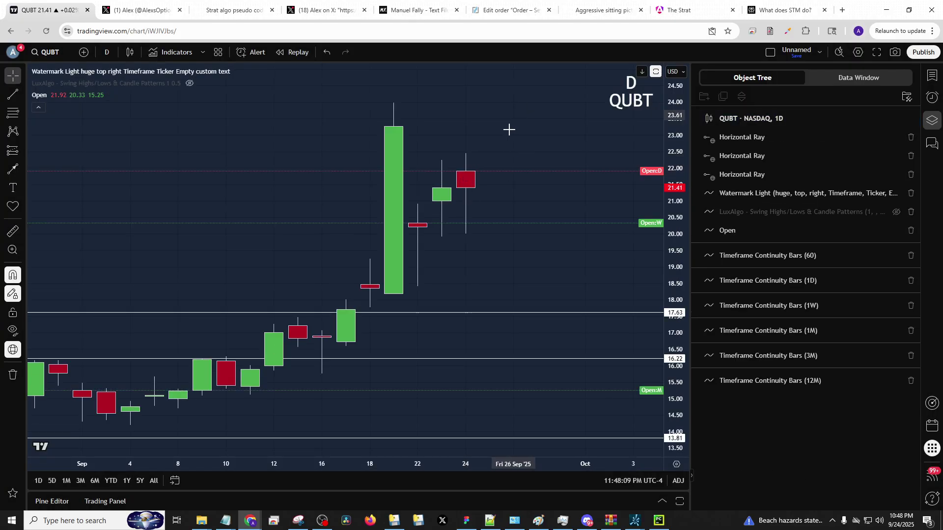
{"action": "type", "text": "RGT"}
{"action": "key", "text": "Return"}
{"action": "type", "text": "RGTI"}
{"action": "key", "text": "Return"}
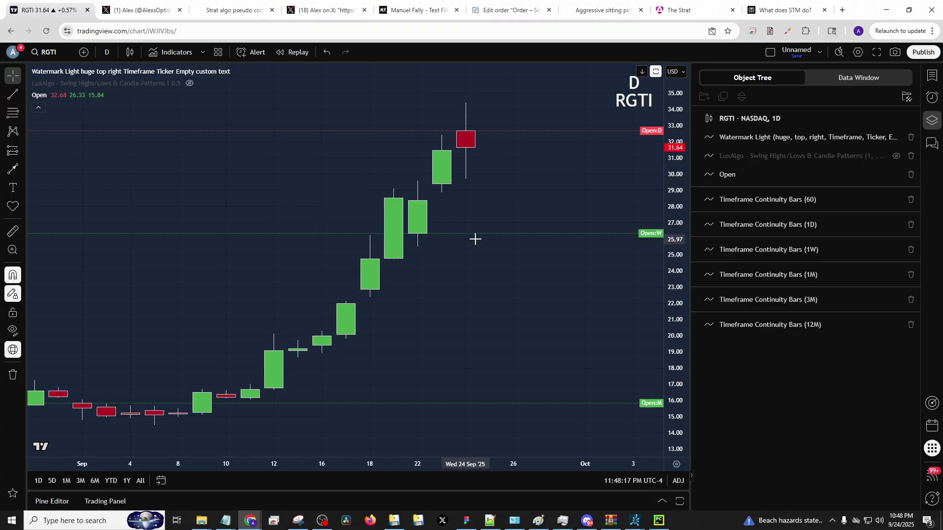
Step: Load LMND on the daily timeframe and compare its latest candles with the existing rays, arrows and trend lines
{"action": "type", "text": "LMND"}
{"action": "key", "text": "Return"}
{"action": "type", "text": "1D"}
{"action": "key", "text": "Return"}
{"action": "scroll", "coordinate": [551, 268], "scroll_direction": "down", "scroll_amount": 3}
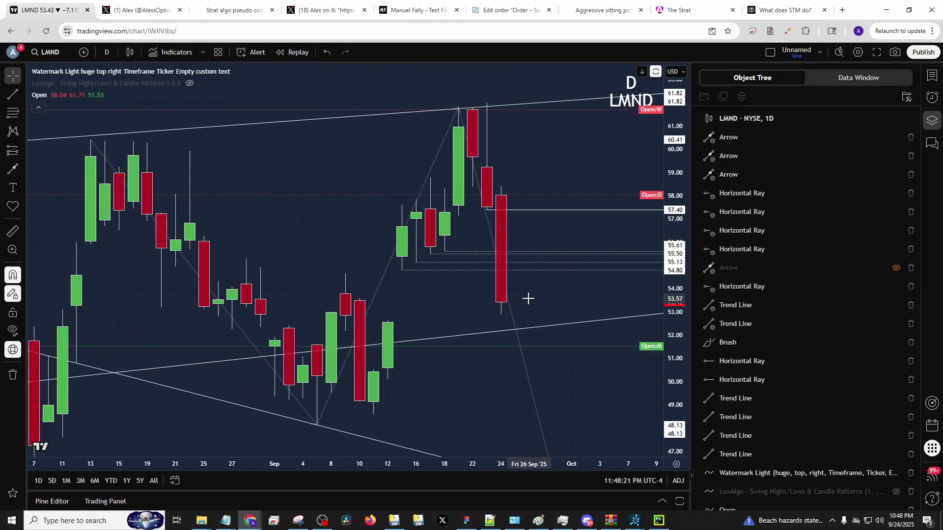
{"action": "left_click_drag", "start_coordinate": [526, 298], "coordinate": [592, 311]}
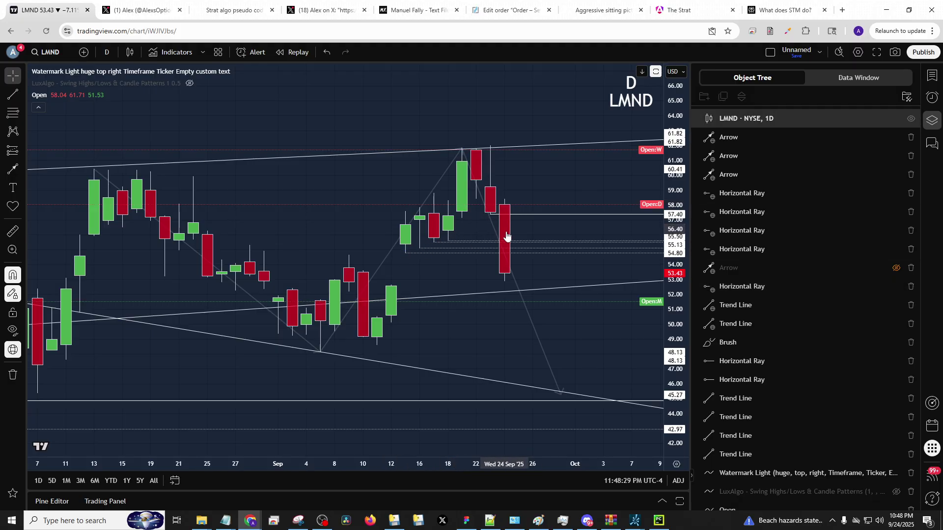
Step: Examine LMND's 24 September price action around the 57.40 ray on the 30-minute and 1-hour timeframes
{"action": "type", "text": "30"}
{"action": "key", "text": "Return"}
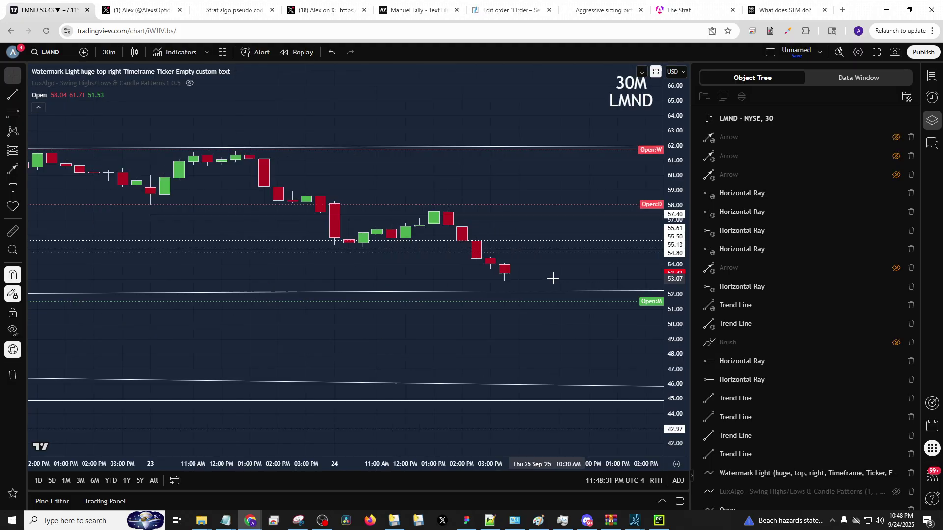
{"action": "left_click_drag", "start_coordinate": [689, 383], "coordinate": [673, 383]}
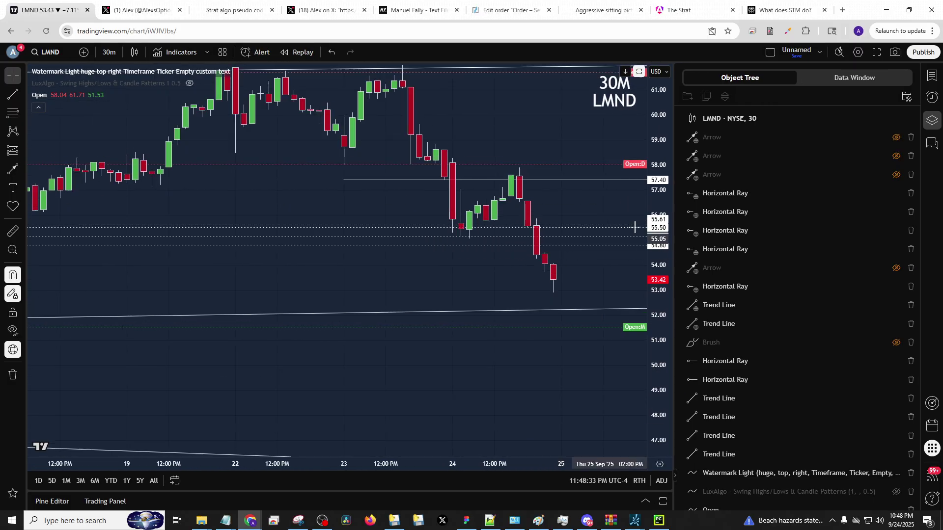
{"action": "scroll", "coordinate": [564, 267], "scroll_direction": "up", "scroll_amount": 5}
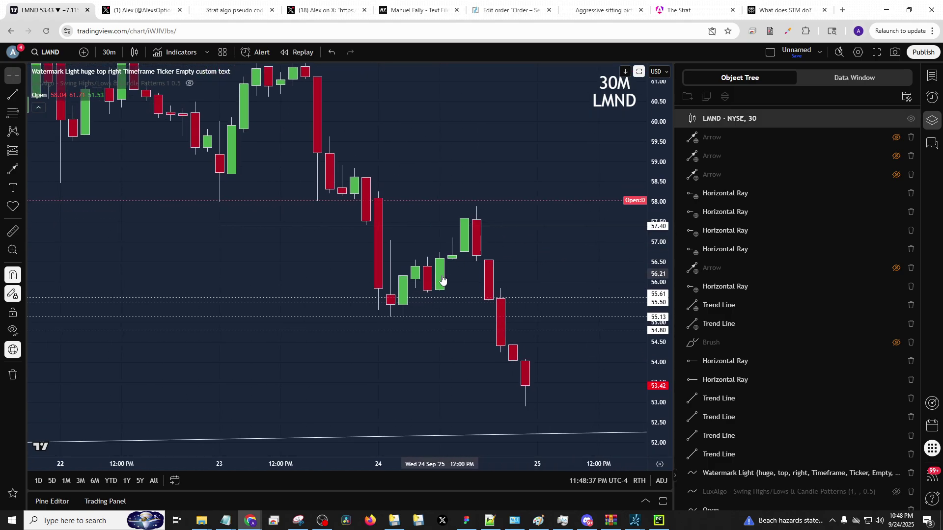
{"action": "type", "text": "1h"}
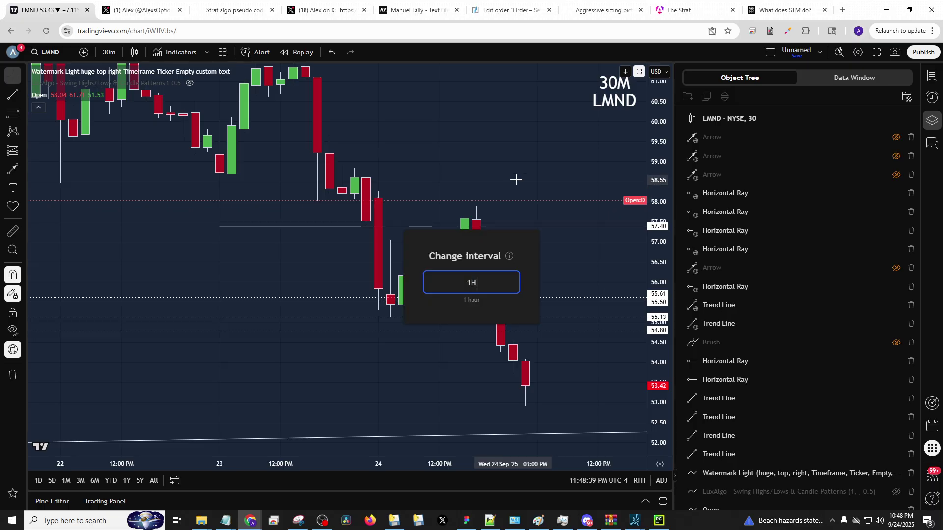
{"action": "key", "text": "Return"}
{"action": "left_click_drag", "start_coordinate": [535, 211], "coordinate": [535, 238]}
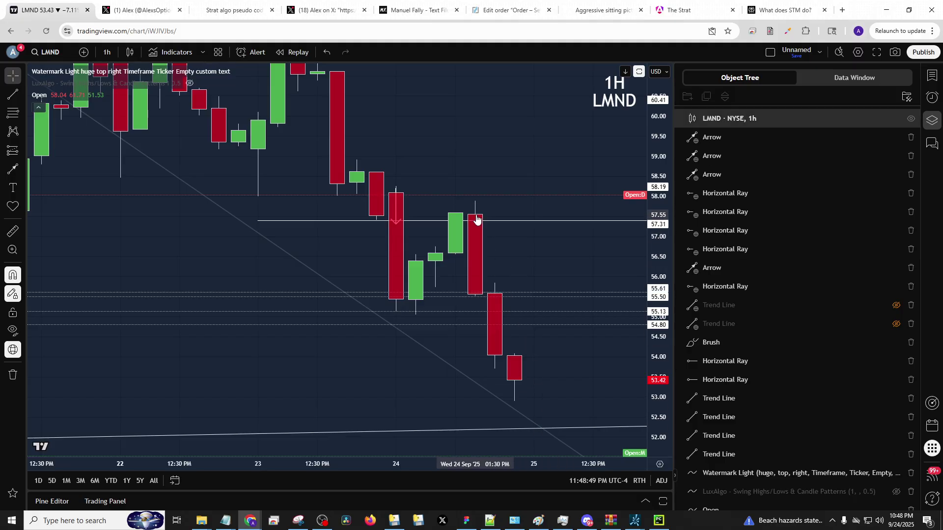
Step: Switch LMND to the 15-minute timeframe and bring back the Timeframe Continuity Bars panes below the price chart
{"action": "type", "text": "15"}
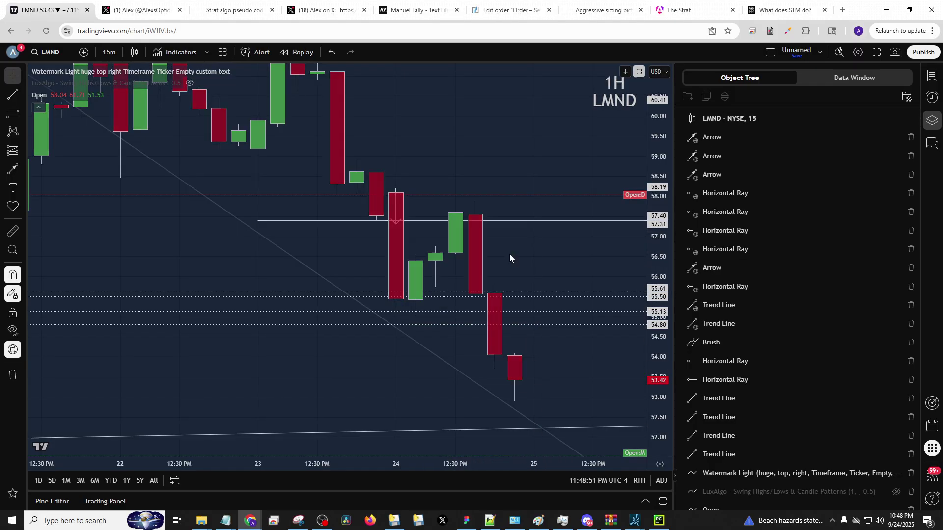
{"action": "key", "text": "Return"}
{"action": "scroll", "coordinate": [541, 252], "scroll_direction": "up", "scroll_amount": 2}
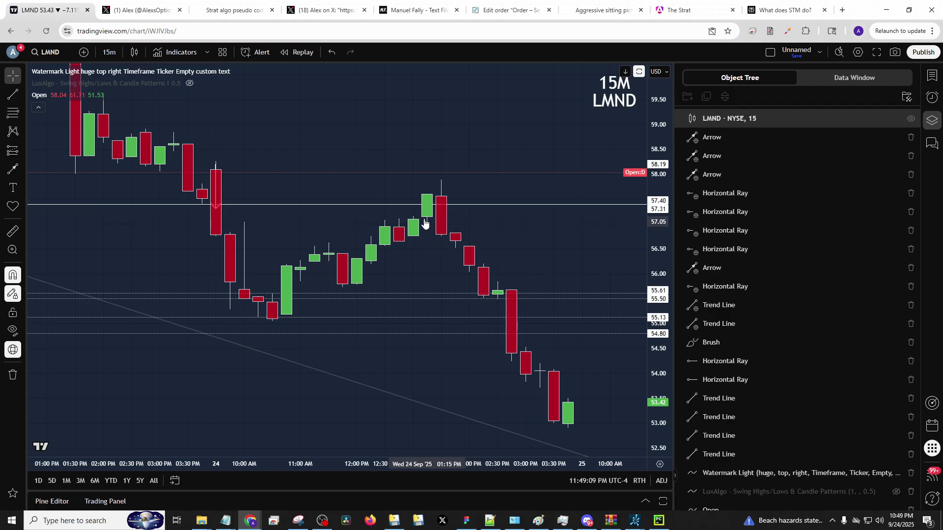
{"action": "double_click", "coordinate": [483, 249]}
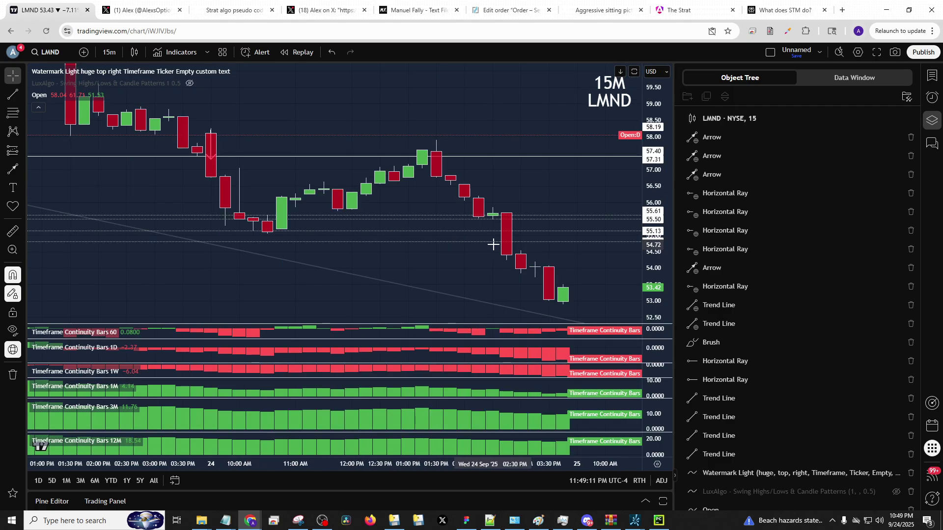
{"action": "scroll", "coordinate": [482, 254], "scroll_direction": "up", "scroll_amount": 2}
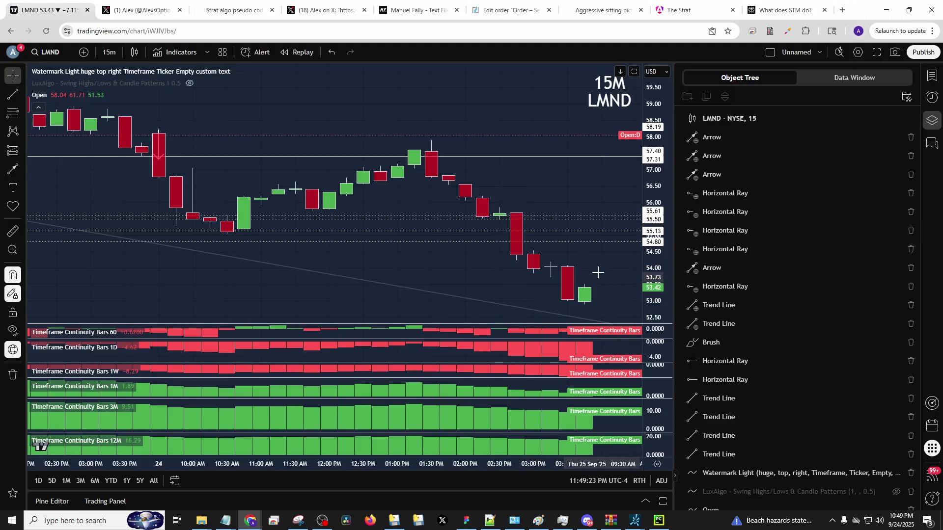
Step: Load ORCL on the daily timeframe and examine its September candles
{"action": "type", "text": "orcl"}
{"action": "key", "text": "Return"}
{"action": "type", "text": "1d"}
{"action": "key", "text": "Return"}
{"action": "left_click_drag", "start_coordinate": [557, 225], "coordinate": [501, 293]}
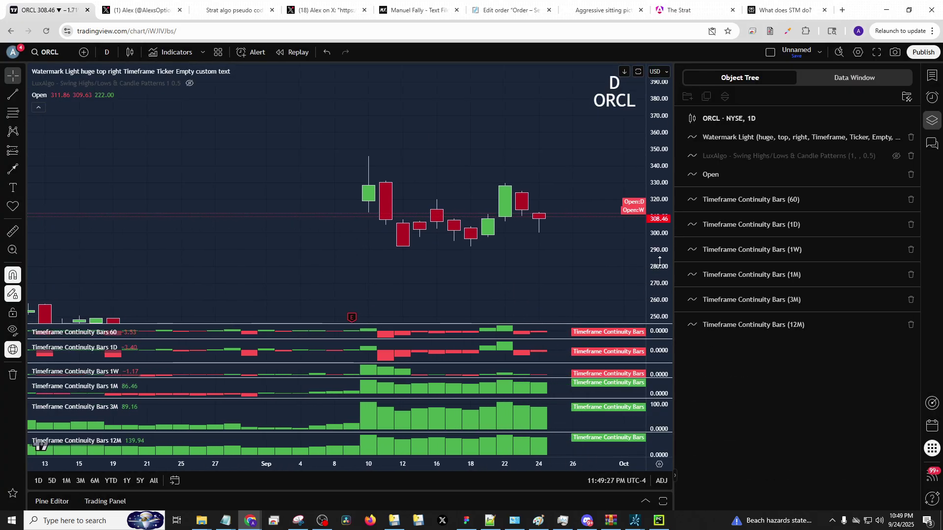
{"action": "scroll", "coordinate": [557, 242], "scroll_direction": "up", "scroll_amount": 3}
{"action": "key", "text": "alt+Tab"}
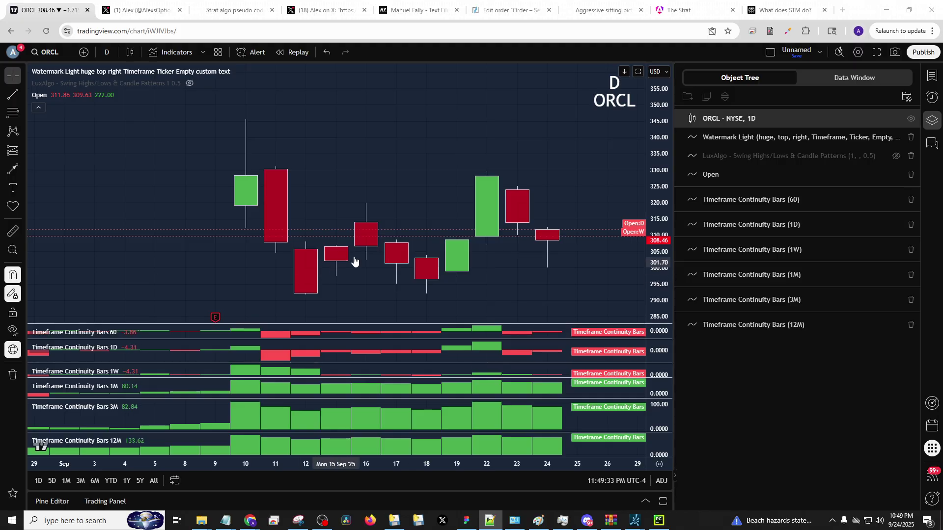
Step: Draw two diverging trend lines on ORCL's daily chart through the 16 and 22 September highs and the 15 and 18 September lows
{"action": "left_click_drag", "start_coordinate": [476, 130], "coordinate": [410, 78]}
{"action": "left_click", "coordinate": [13, 94]}
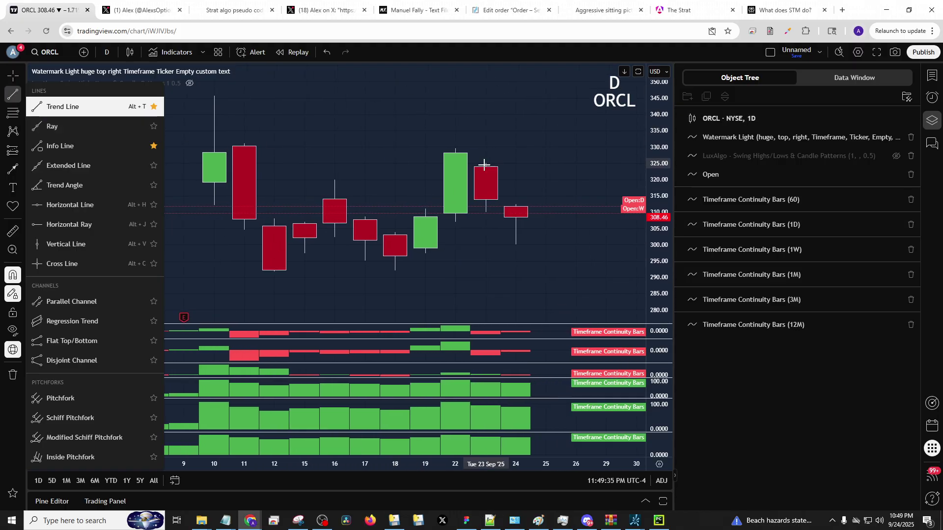
{"action": "left_click", "coordinate": [334, 180]}
{"action": "left_click", "coordinate": [456, 148]}
{"action": "left_click", "coordinate": [394, 277]}
{"action": "left_click", "coordinate": [300, 256]}
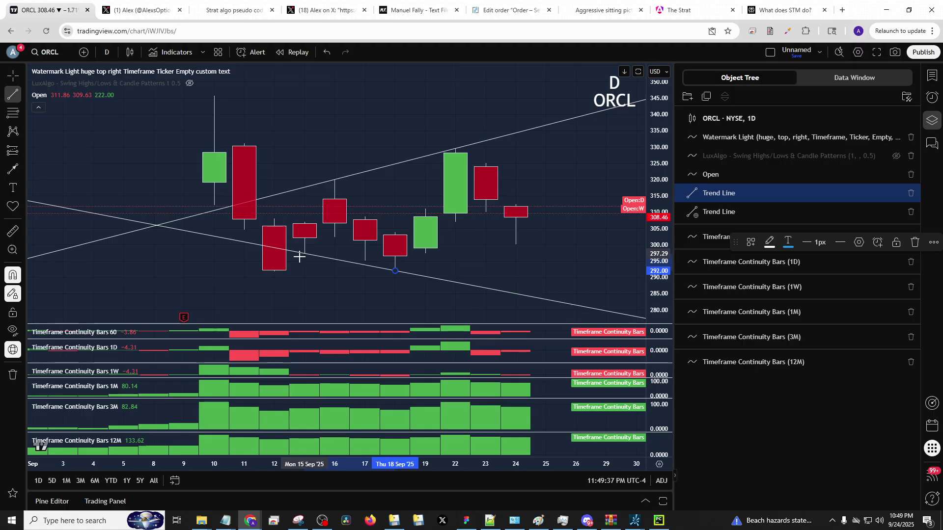
{"action": "left_click", "coordinate": [541, 263]}
{"action": "scroll", "coordinate": [541, 263], "scroll_direction": "up", "scroll_amount": 3}
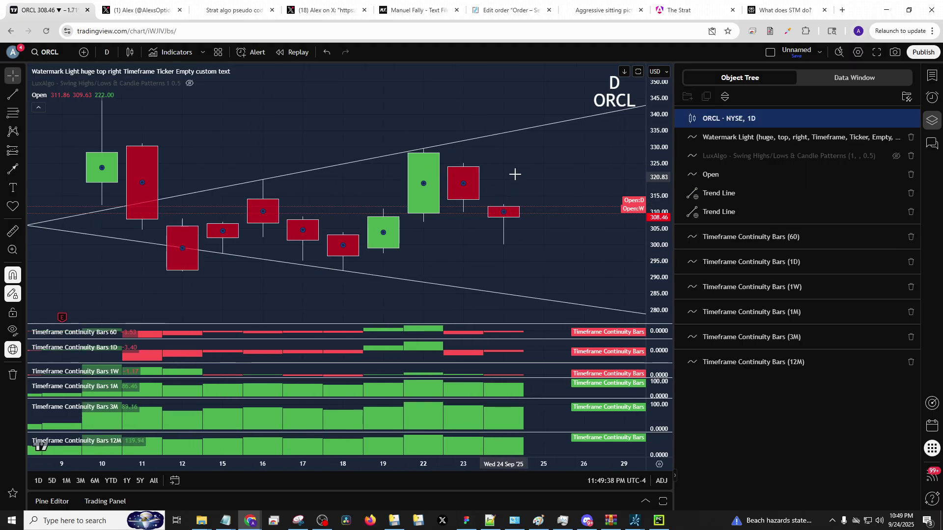
Step: View ORCL's price action between the two trend lines on the 15-minute timeframe
{"action": "type", "text": "15"}
{"action": "key", "text": "Return"}
{"action": "right_click", "coordinate": [573, 154]}
{"action": "left_click", "coordinate": [580, 164]}
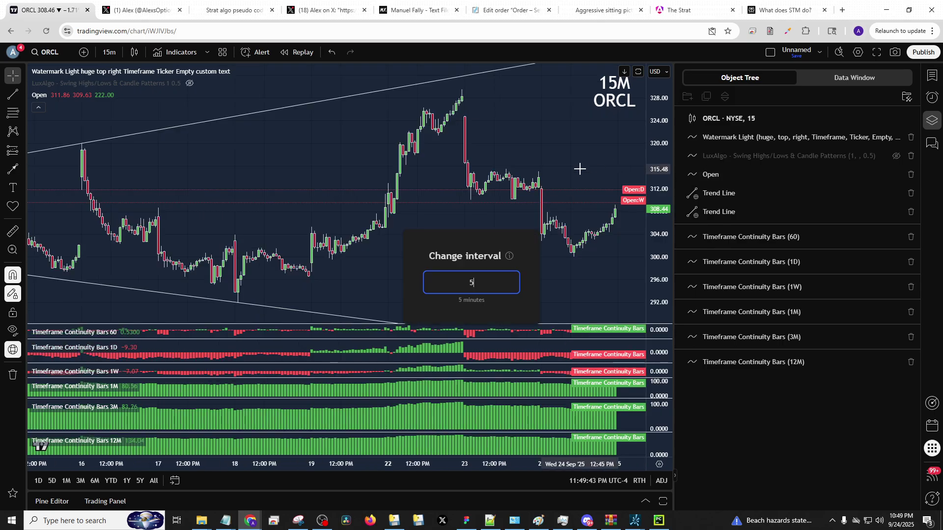
{"action": "key", "text": "Escape"}
Step: Draw a trend line on ORCL's 1-hour chart through the 23 September afternoon highs at 314.33 and 315.01
{"action": "type", "text": "60"}
{"action": "key", "text": "Return"}
{"action": "scroll", "coordinate": [579, 168], "scroll_direction": "up", "scroll_amount": 10}
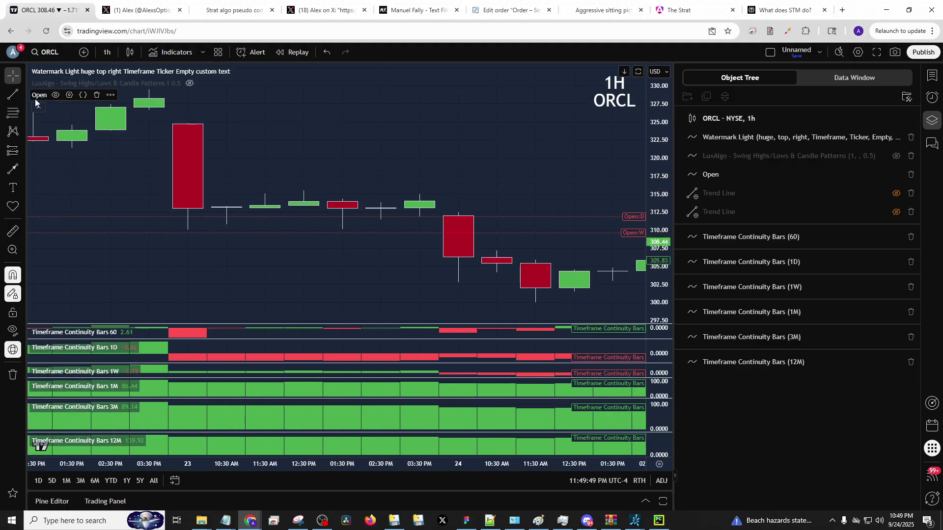
{"action": "double_click", "coordinate": [13, 94]}
{"action": "left_click", "coordinate": [351, 193]}
{"action": "left_click", "coordinate": [424, 186]}
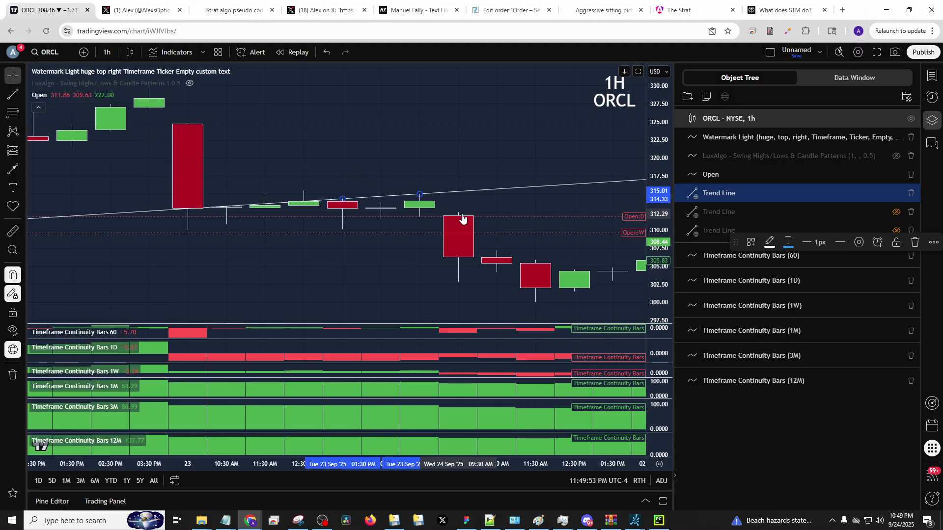
{"action": "scroll", "coordinate": [463, 216], "scroll_direction": "down", "scroll_amount": 5}
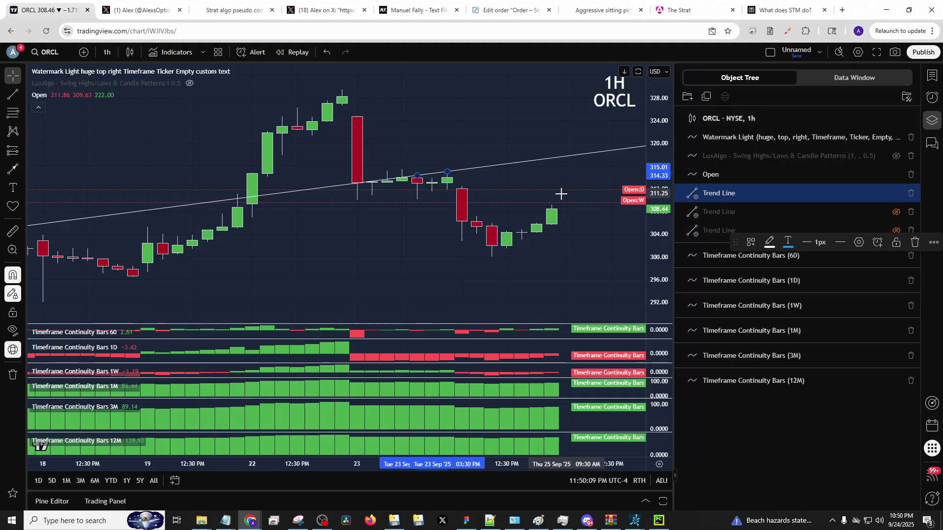
Step: Return ORCL to the daily timeframe and load AAOI's daily chart
{"action": "left_click", "coordinate": [557, 234]}
{"action": "type", "text": "d"}
{"action": "key", "text": "Return"}
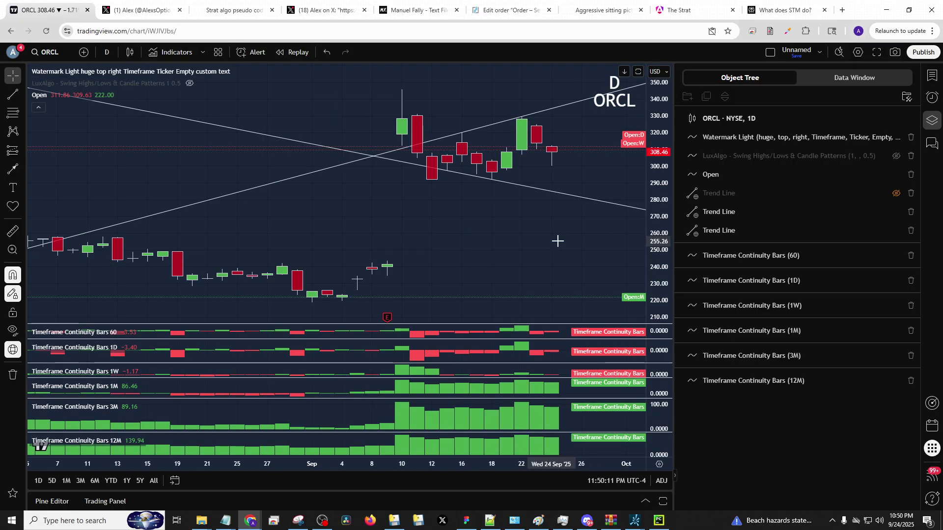
{"action": "type", "text": "AAOI"}
{"action": "key", "text": "Return"}
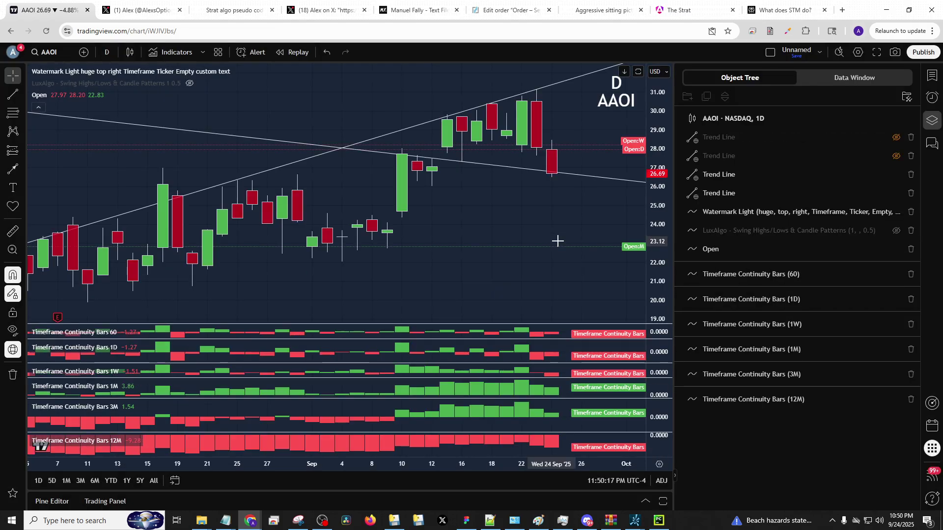
Step: Re-anchor AAOI's descending lower trend line through the 17 and 23 September lows
{"action": "left_click_drag", "start_coordinate": [485, 162], "coordinate": [468, 144]}
{"action": "left_click_drag", "start_coordinate": [566, 174], "coordinate": [536, 156]}
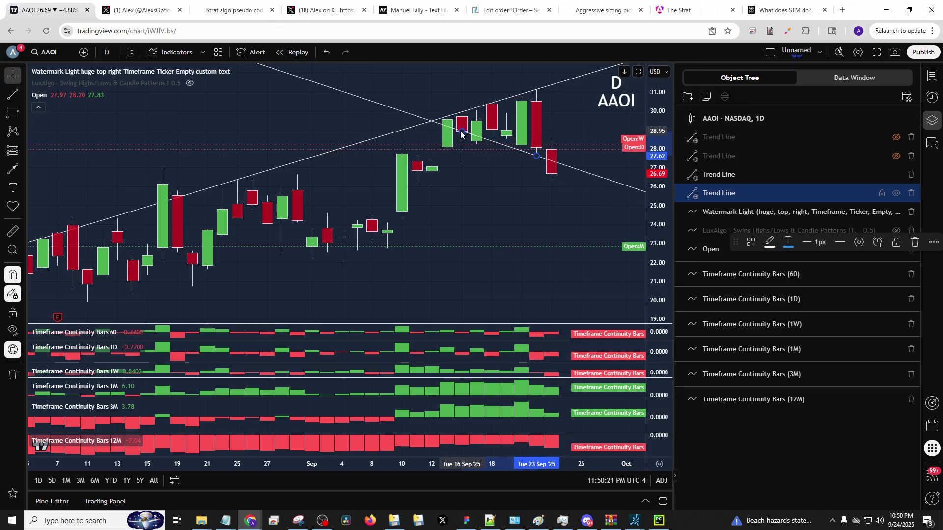
{"action": "left_click_drag", "start_coordinate": [462, 134], "coordinate": [483, 147]}
{"action": "left_click", "coordinate": [490, 222]}
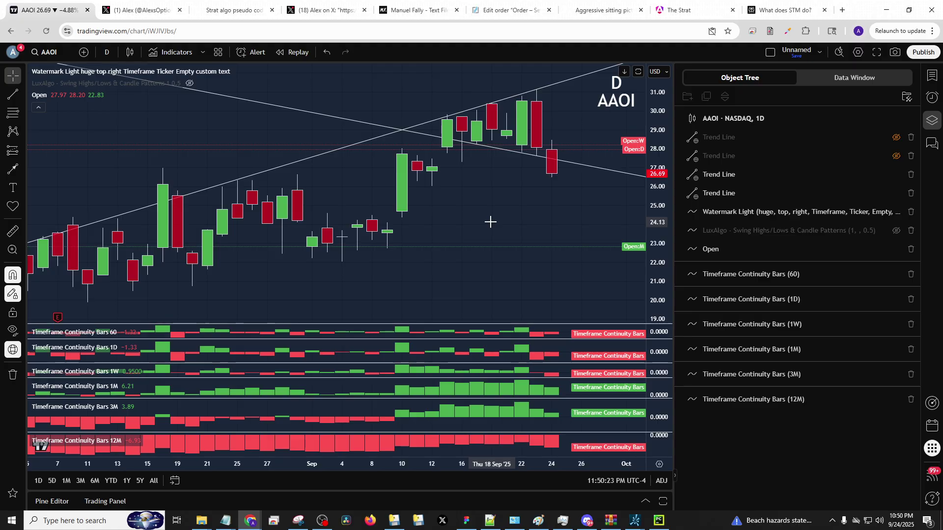
Step: Load JETS on the daily timeframe and examine its recent candles against the lower trend line
{"action": "type", "text": "JETS"}
{"action": "key", "text": "Return"}
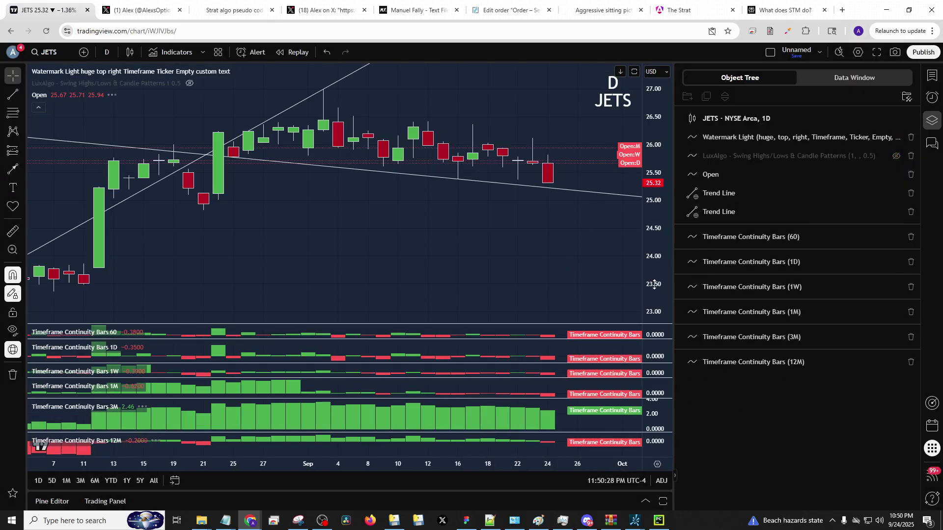
{"action": "left_click_drag", "start_coordinate": [654, 285], "coordinate": [632, 176]}
{"action": "left_click_drag", "start_coordinate": [593, 208], "coordinate": [556, 295]}
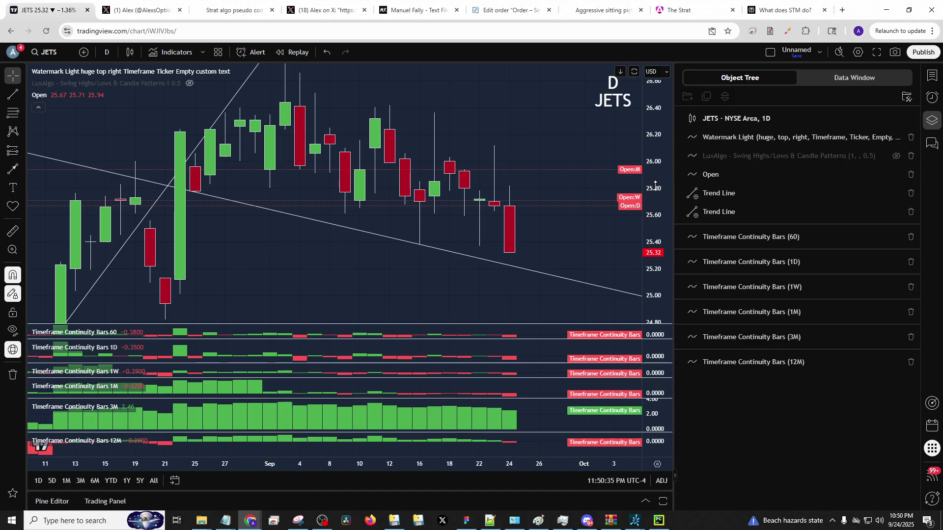
{"action": "left_click_drag", "start_coordinate": [652, 194], "coordinate": [652, 231]}
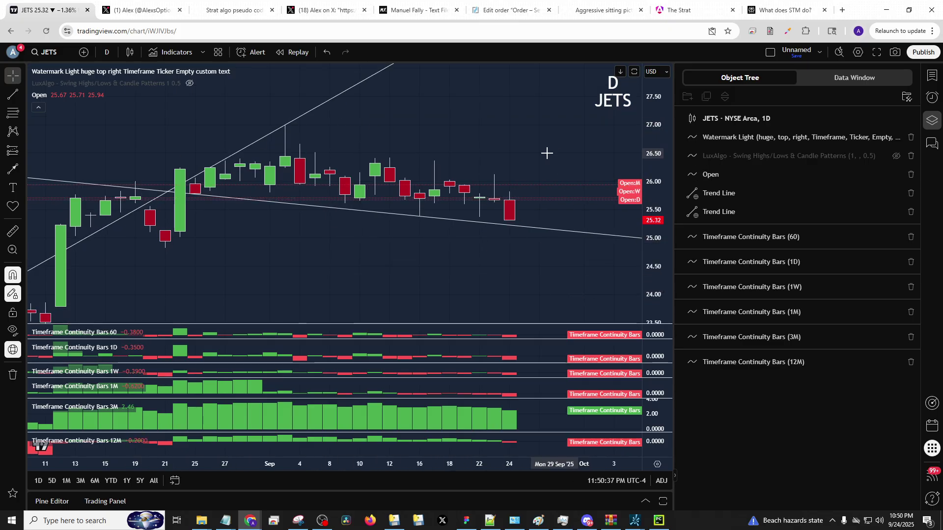
Step: Review the daily charts of the airline stocks AAL, UAL and DAL against their marked support lines
{"action": "type", "text": "AAL"}
{"action": "key", "text": "Return"}
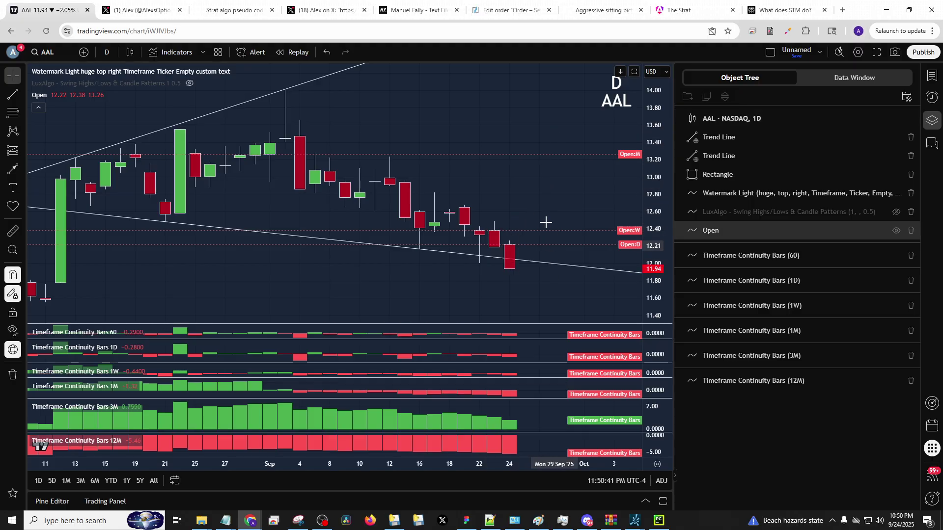
{"action": "type", "text": "UAL"}
{"action": "key", "text": "Return"}
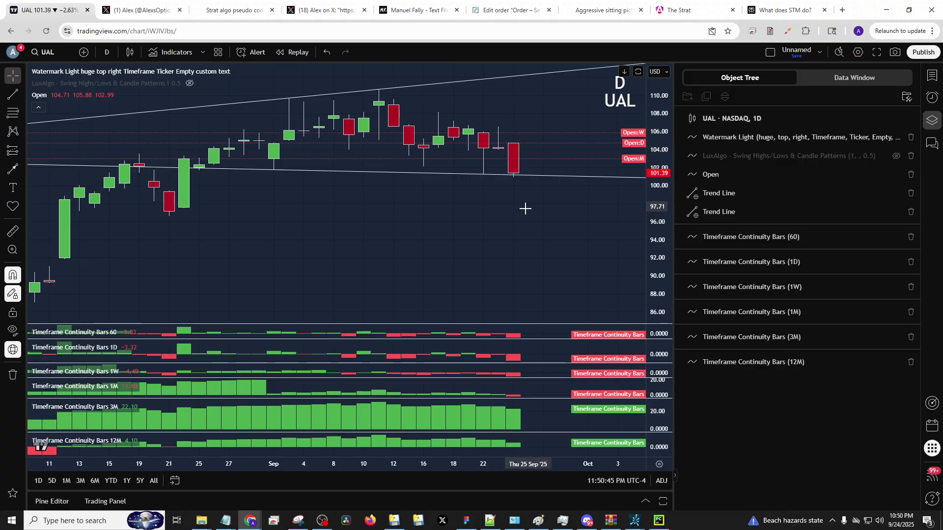
{"action": "type", "text": "DAL"}
{"action": "key", "text": "Return"}
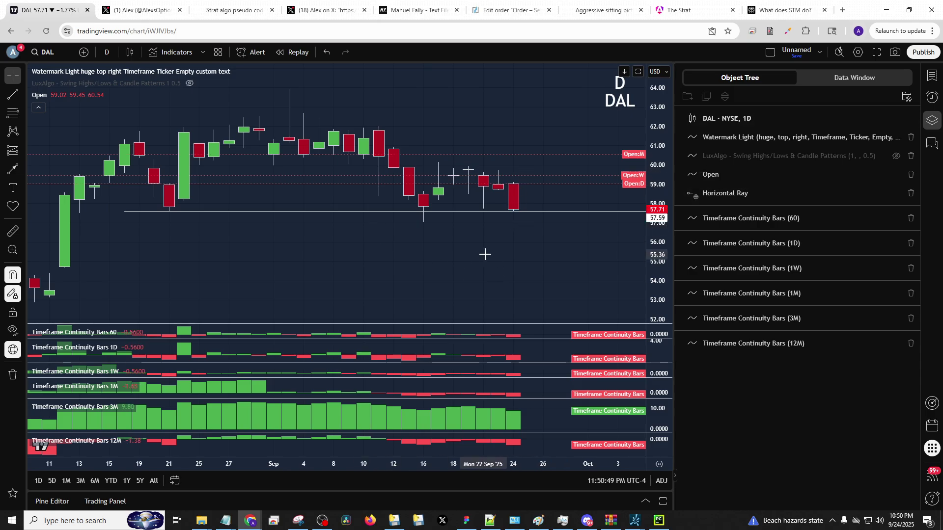
Step: Review the daily charts of the cruise stocks RCL, CCL and NCLH with their existing drawings
{"action": "type", "text": "RCCL"}
{"action": "key", "text": "Return"}
{"action": "type", "text": "RCL"}
{"action": "key", "text": "Return"}
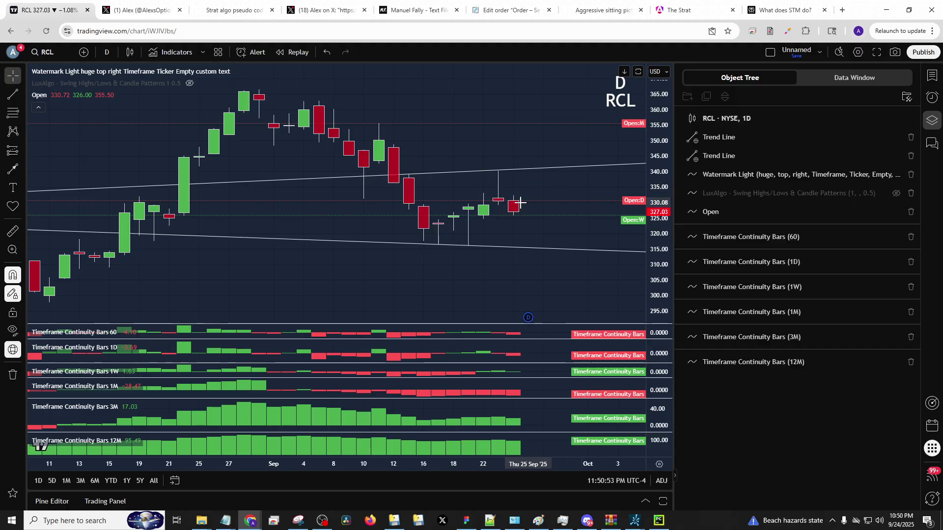
{"action": "type", "text": "CCL"}
{"action": "key", "text": "Return"}
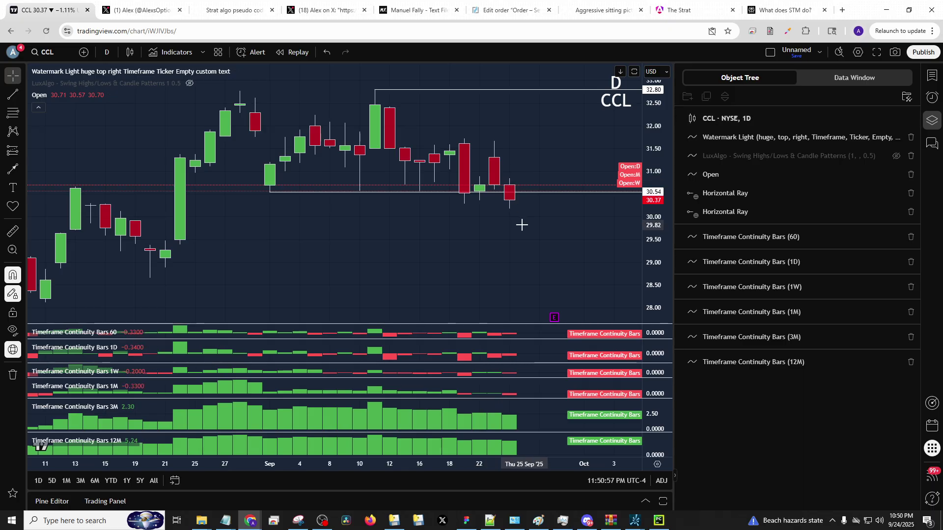
{"action": "type", "text": "AAL"}
{"action": "key", "text": "Return"}
{"action": "type", "text": "NCLH"}
{"action": "key", "text": "Return"}
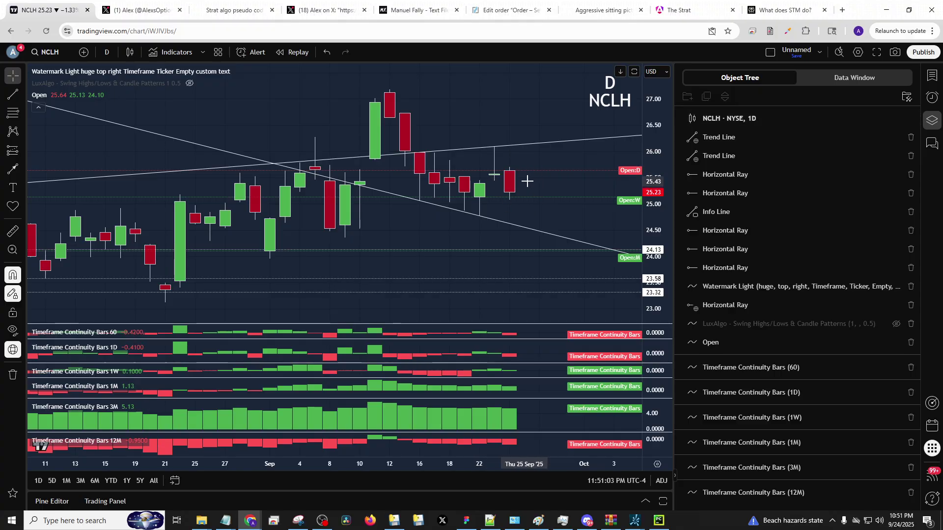
Step: Load XHB's daily chart and examine the latest candle against the two horizontal rays marking the 23 September range
{"action": "type", "text": "XHB"}
{"action": "key", "text": "Return"}
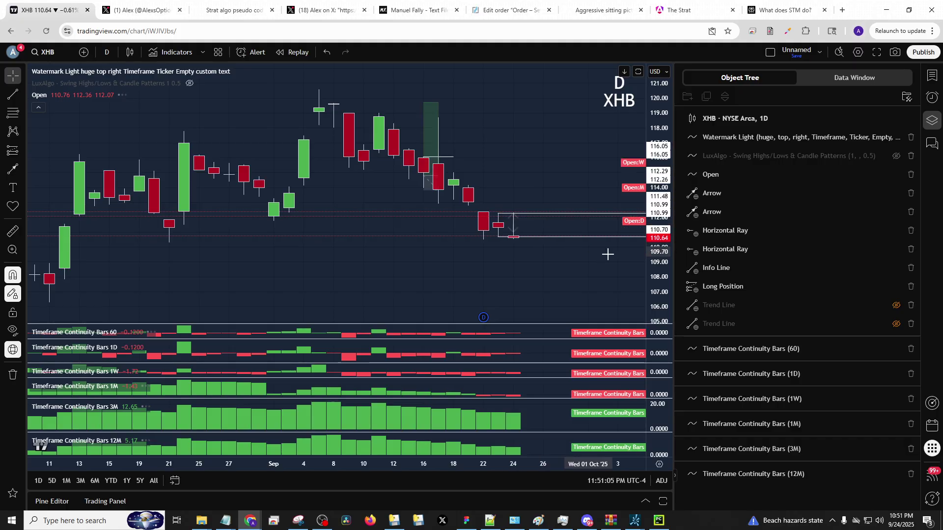
{"action": "left_click_drag", "start_coordinate": [625, 207], "coordinate": [616, 206]}
{"action": "left_click", "coordinate": [564, 232]}
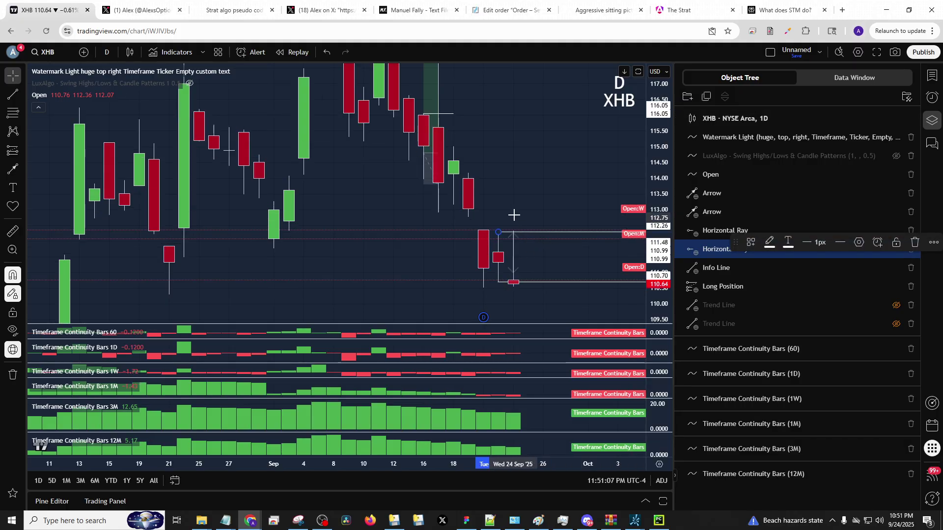
{"action": "left_click", "coordinate": [527, 186]}
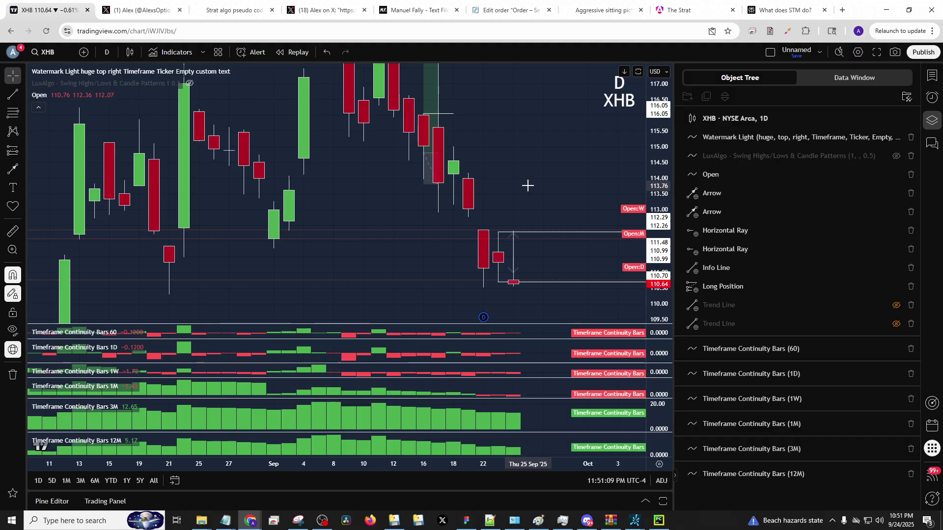
{"action": "key", "text": "alt+Tab"}
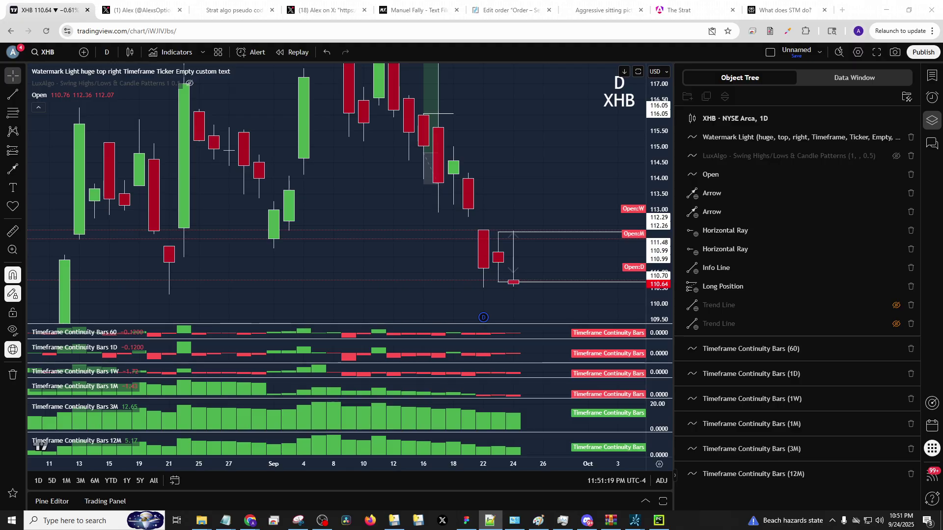
{"action": "left_click", "coordinate": [543, 174]}
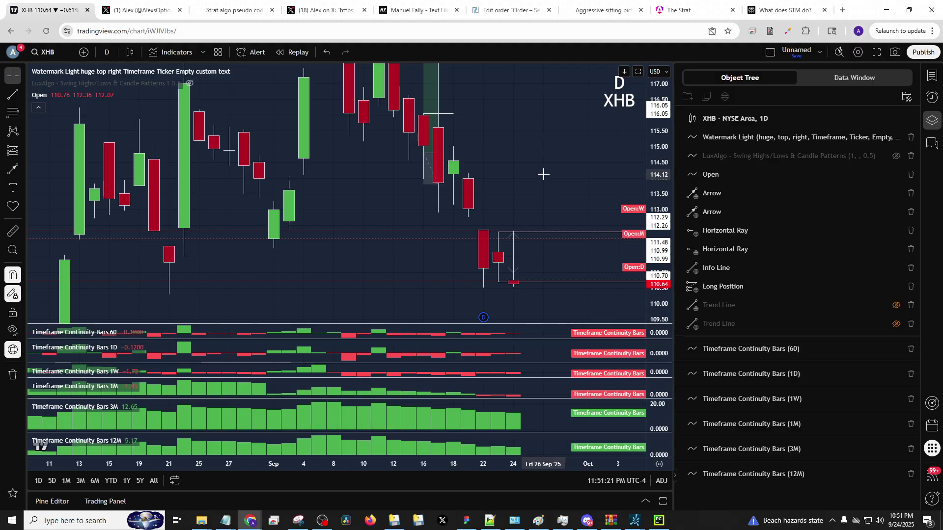
Step: Examine the latest daily candles of the homebuilders TOL and PHM
{"action": "type", "text": "x"}
{"action": "key", "text": "Escape"}
{"action": "type", "text": "tol"}
{"action": "key", "text": "Return"}
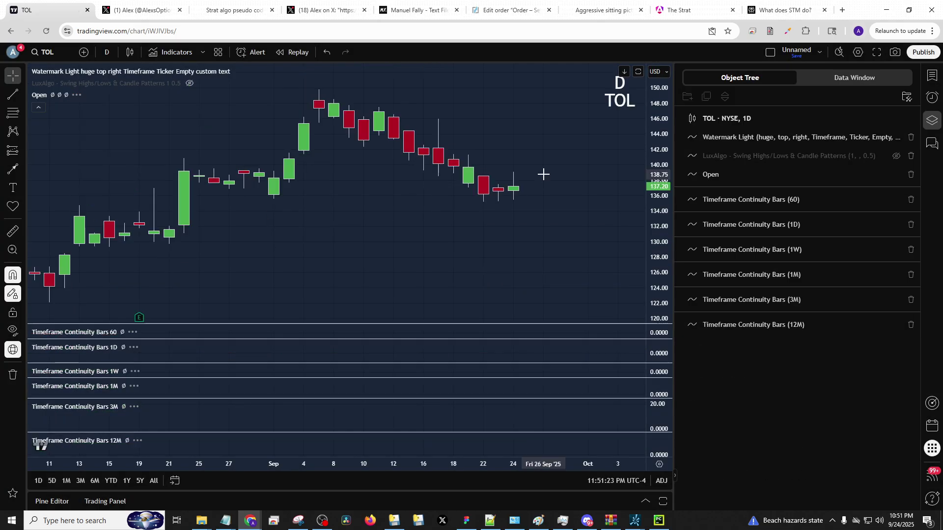
{"action": "left_click_drag", "start_coordinate": [655, 196], "coordinate": [655, 84]}
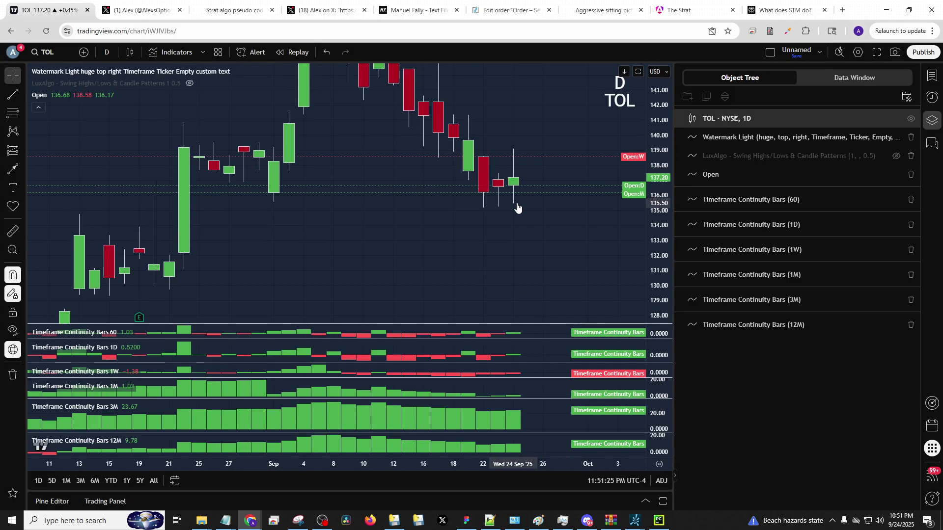
{"action": "key", "text": "alt+Tab"}
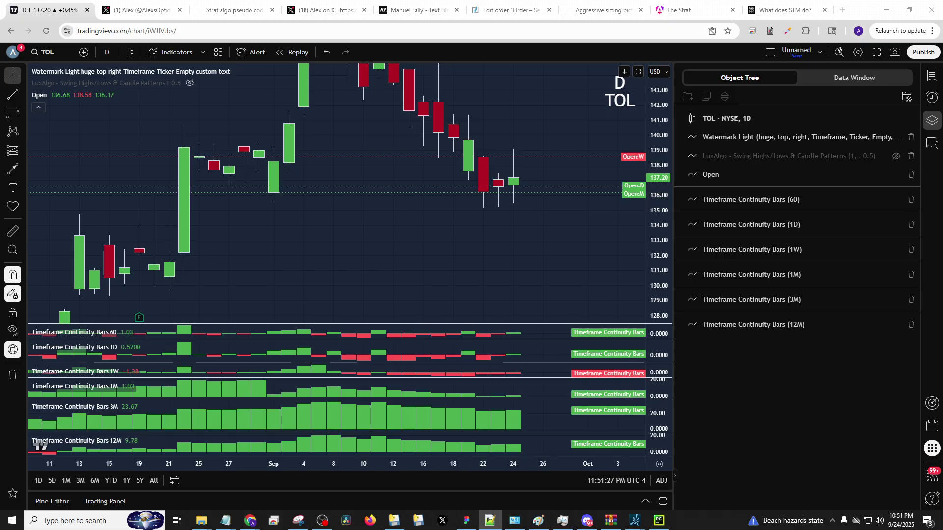
{"action": "left_click", "coordinate": [508, 219]}
{"action": "type", "text": "phm"}
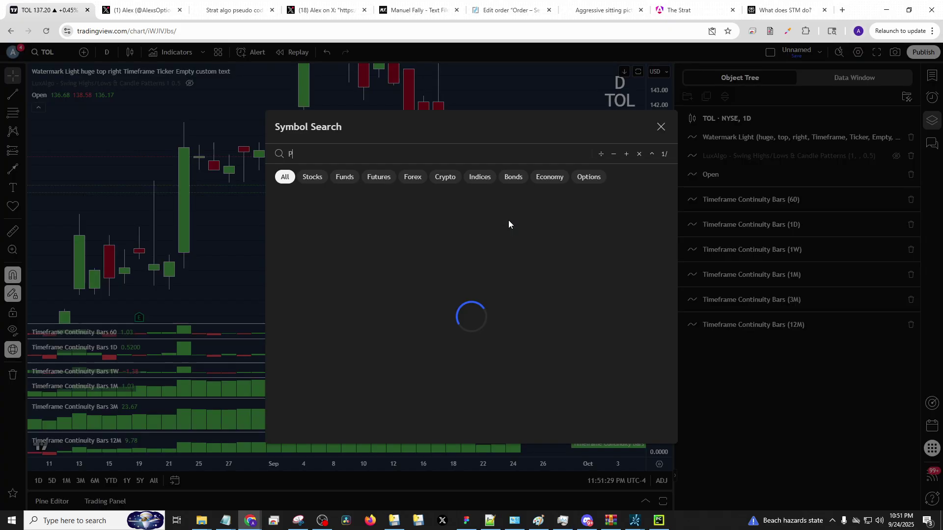
{"action": "key", "text": "Return"}
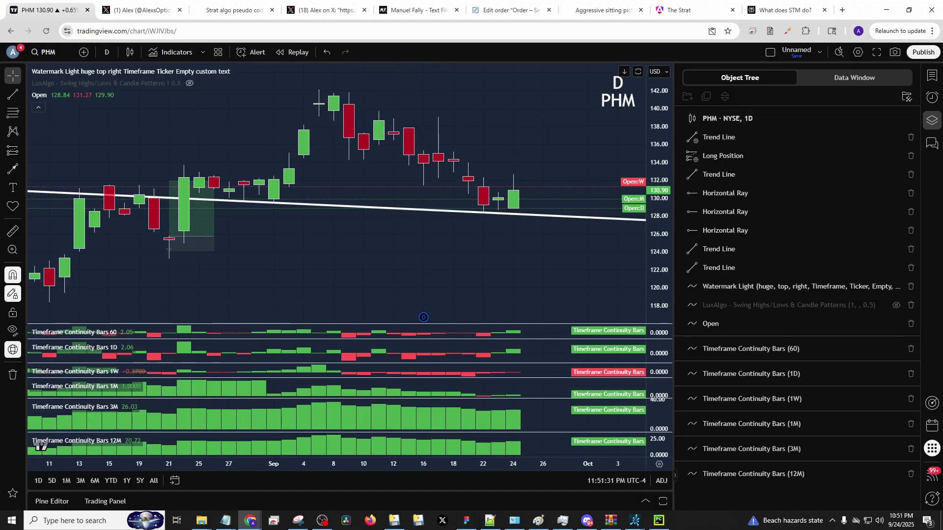
{"action": "key", "text": "alt+Tab"}
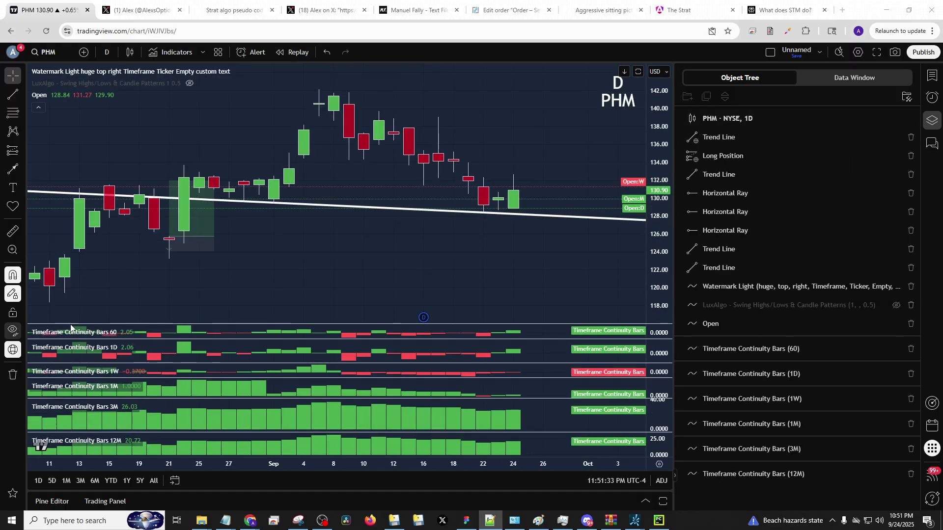
Step: Examine the latest daily candles of the homebuilders DHI and KBH
{"action": "left_click", "coordinate": [547, 208]}
{"action": "type", "text": "DHI"}
{"action": "key", "text": "Return"}
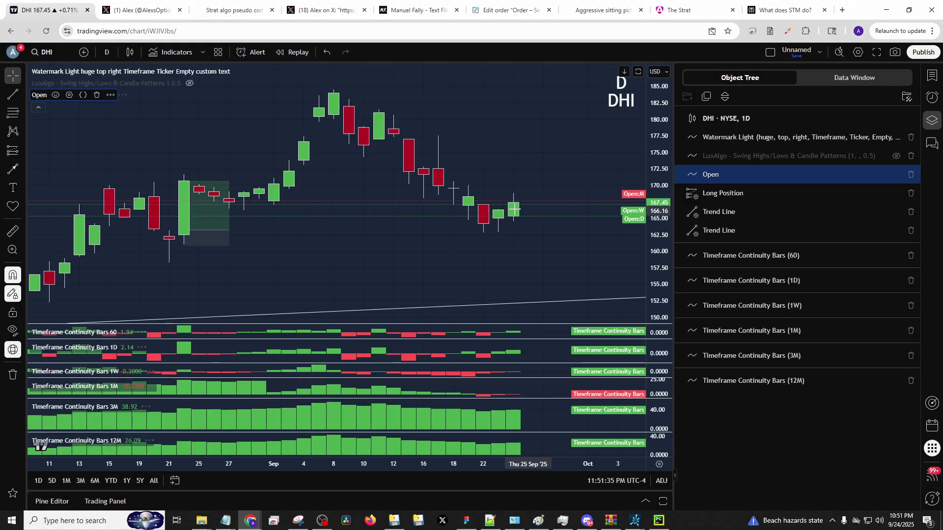
{"action": "key", "text": "alt+Tab"}
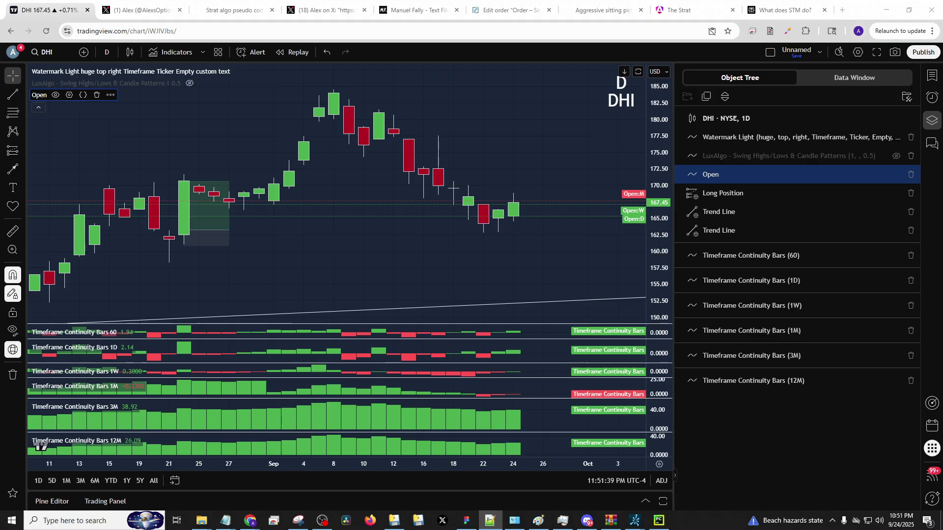
{"action": "left_click", "coordinate": [559, 157]}
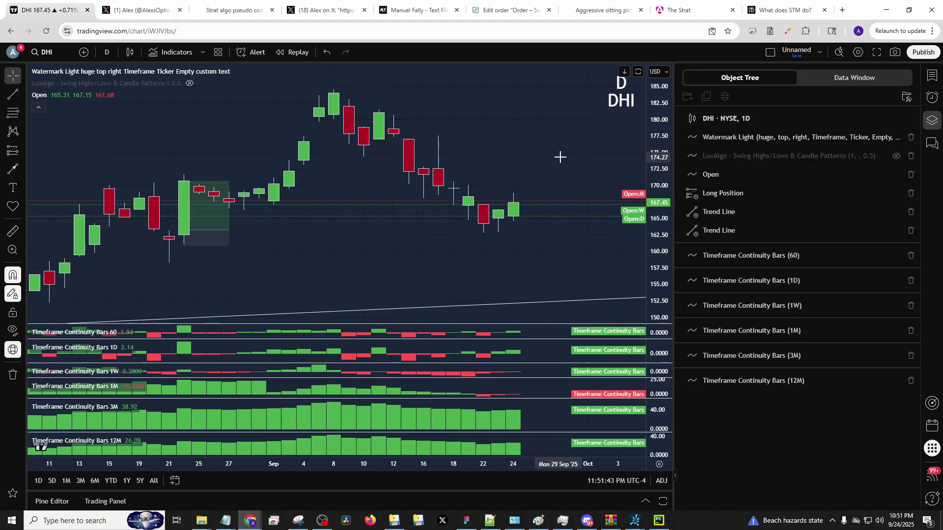
{"action": "type", "text": "kbh"}
{"action": "key", "text": "Return"}
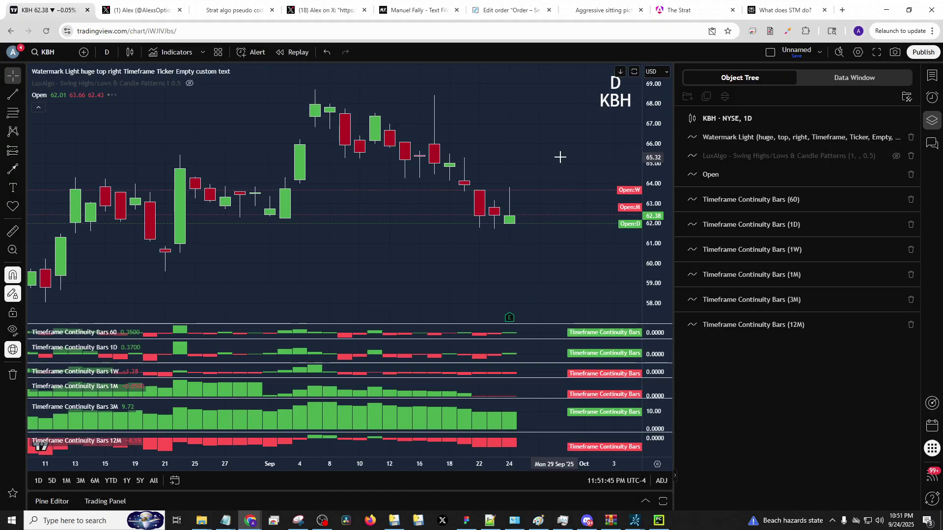
{"action": "key", "text": "alt+Tab"}
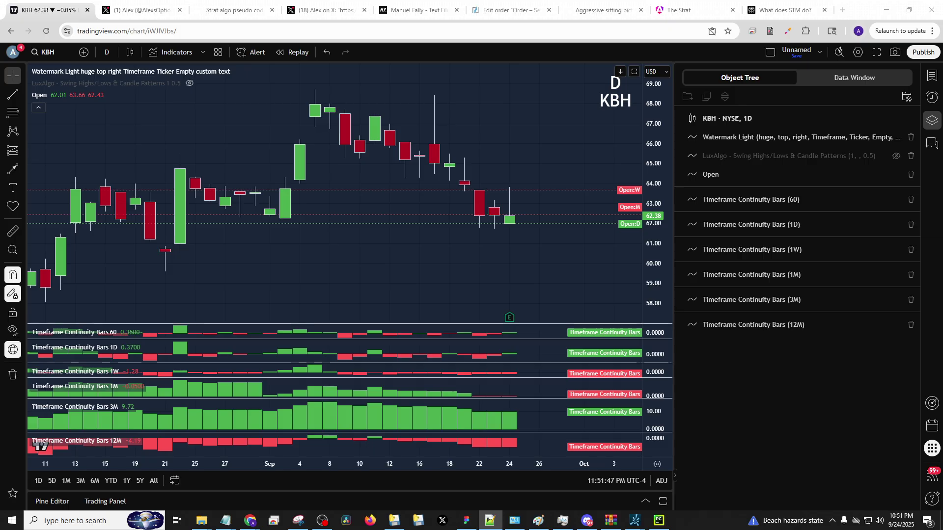
Step: View the daily charts of HD and LOW, and the consumer staples ETF XLP
{"action": "key", "text": "alt+Tab"}
{"action": "type", "text": "HD"}
{"action": "key", "text": "Return"}
{"action": "type", "text": "LOW"}
{"action": "key", "text": "Return"}
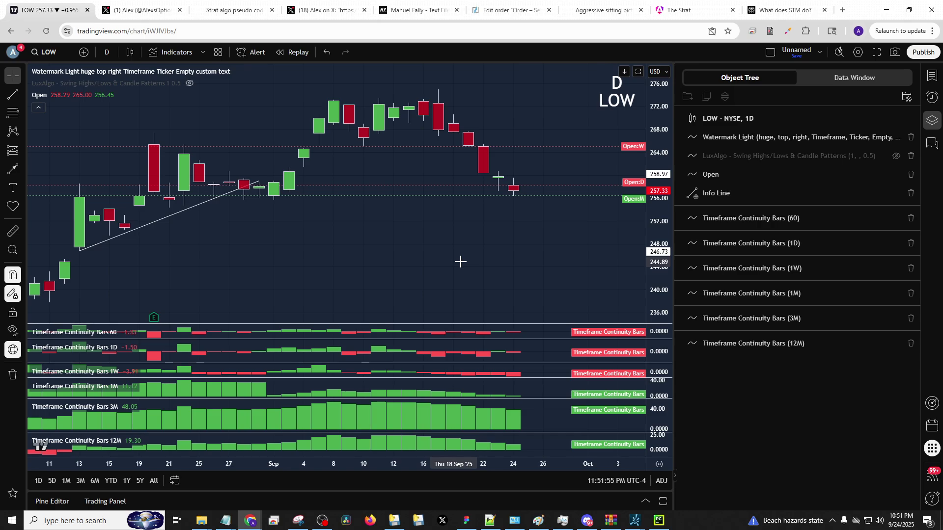
{"action": "type", "text": "XLP"}
{"action": "key", "text": "Return"}
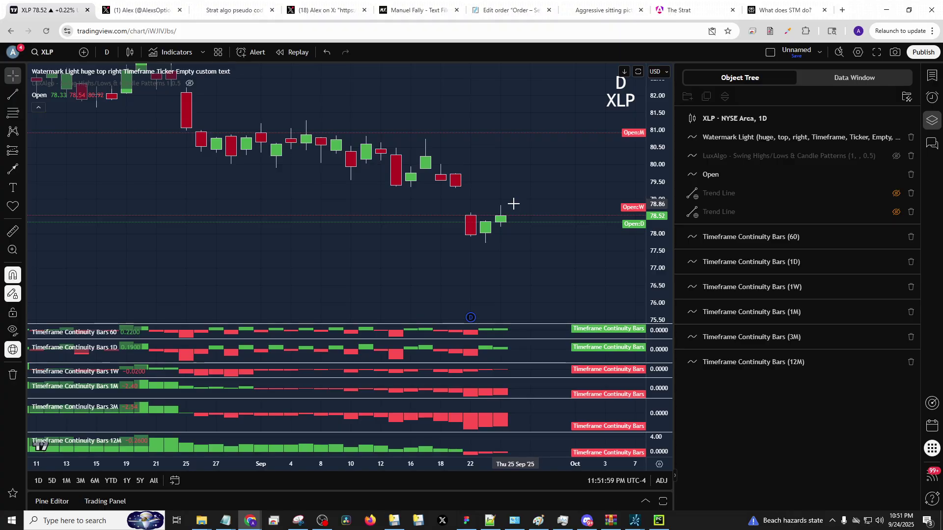
Step: Load SJM and compare its candles on the daily, weekly and 1-hour timeframes, ending on the daily
{"action": "type", "text": "SJM"}
{"action": "key", "text": "Return"}
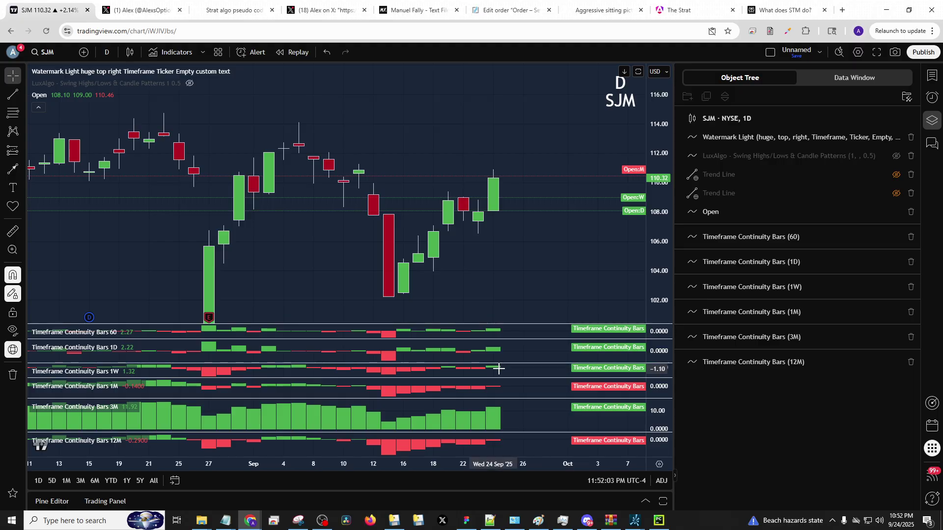
{"action": "type", "text": "1W"}
{"action": "key", "text": "Return"}
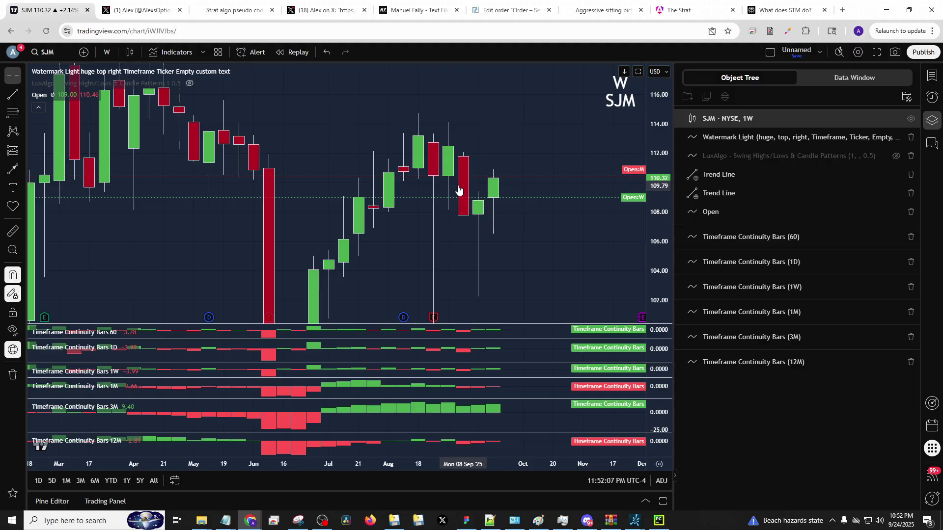
{"action": "type", "text": "1H"}
{"action": "key", "text": "Return"}
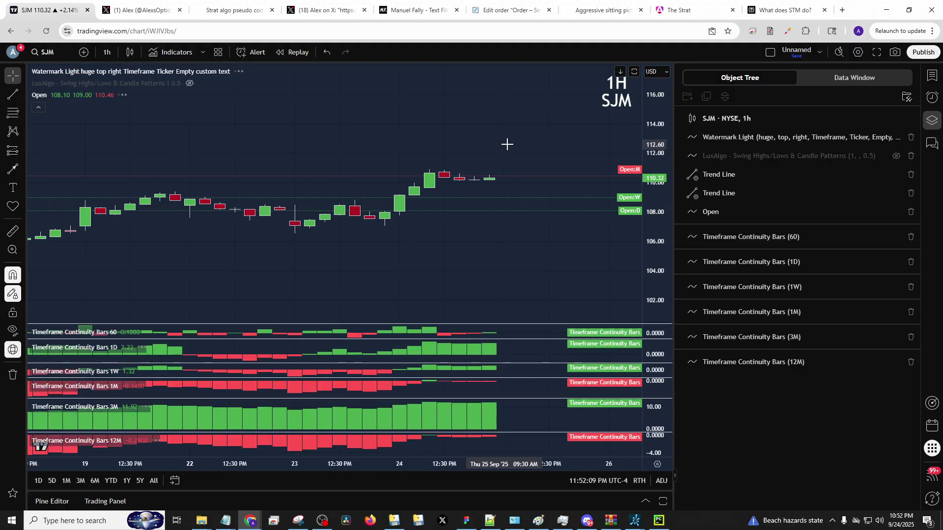
{"action": "type", "text": "D"}
{"action": "key", "text": "Return"}
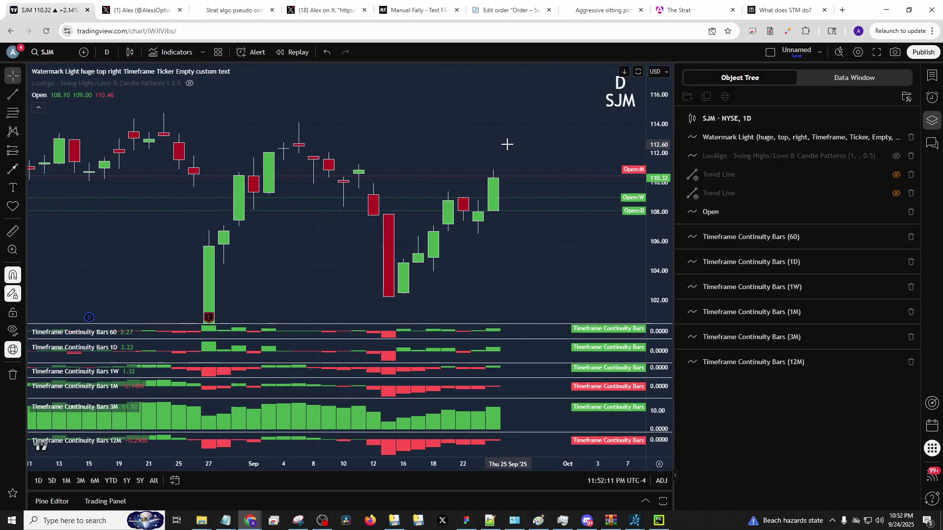
Step: View the daily charts of the utilities ETF XLU and the utility stock NRG
{"action": "type", "text": "XLU"}
{"action": "key", "text": "Return"}
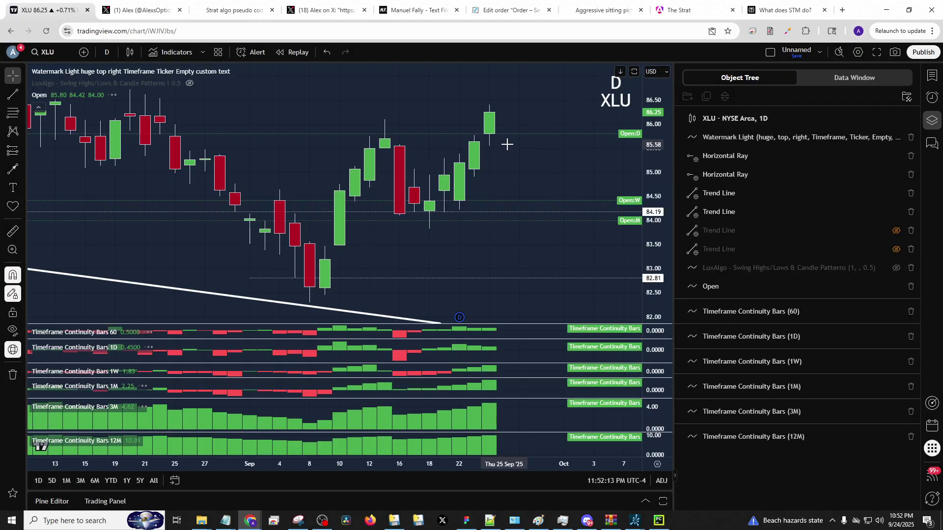
{"action": "type", "text": "NRG"}
{"action": "key", "text": "Return"}
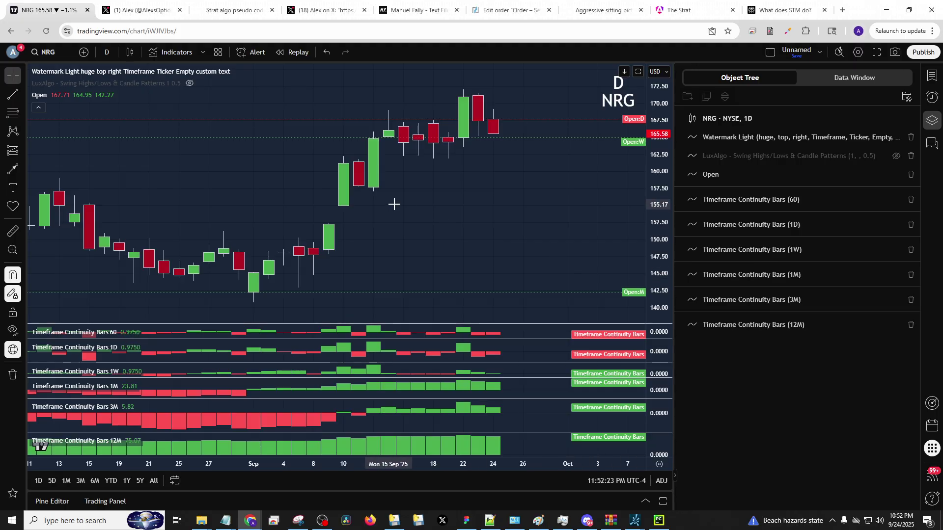
Step: Load XEL and compare its candles on the daily, weekly and monthly timeframes
{"action": "type", "text": "XEL"}
{"action": "key", "text": "Return"}
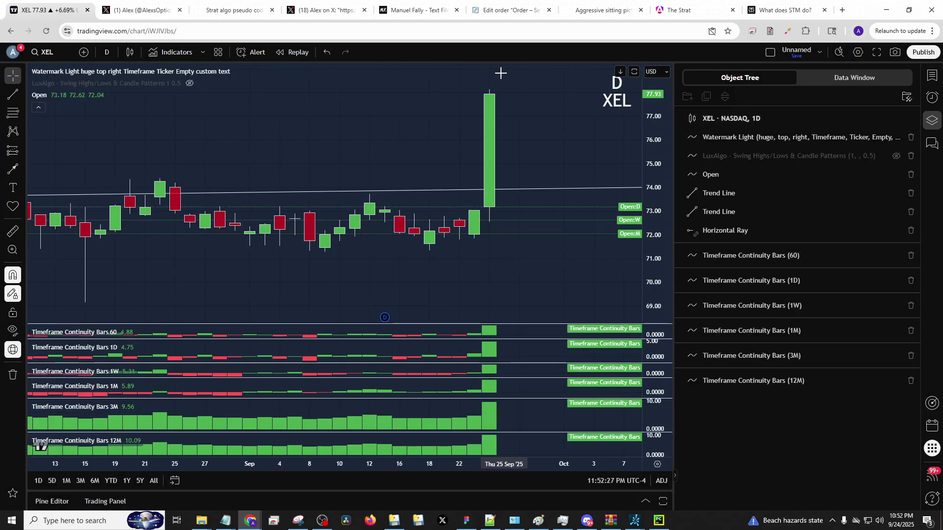
{"action": "type", "text": "1W"}
{"action": "key", "text": "Return"}
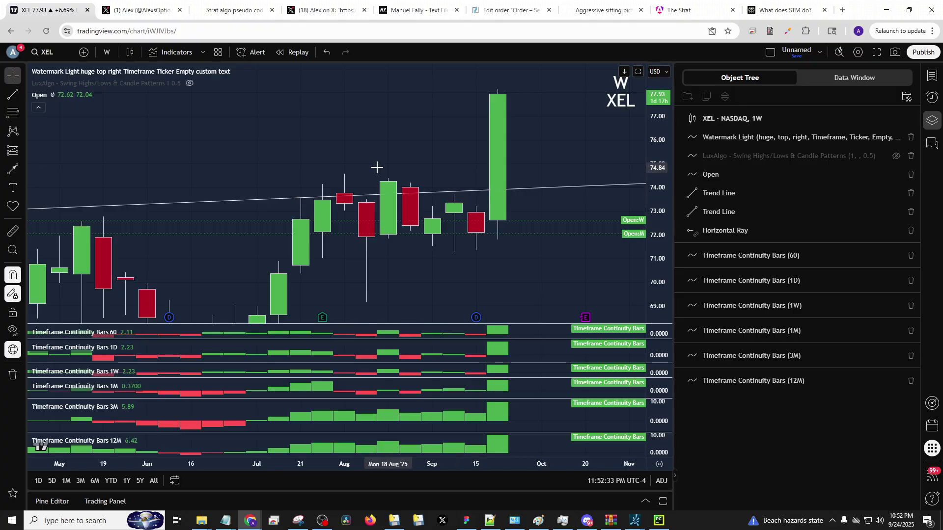
{"action": "type", "text": "1M"}
{"action": "key", "text": "Return"}
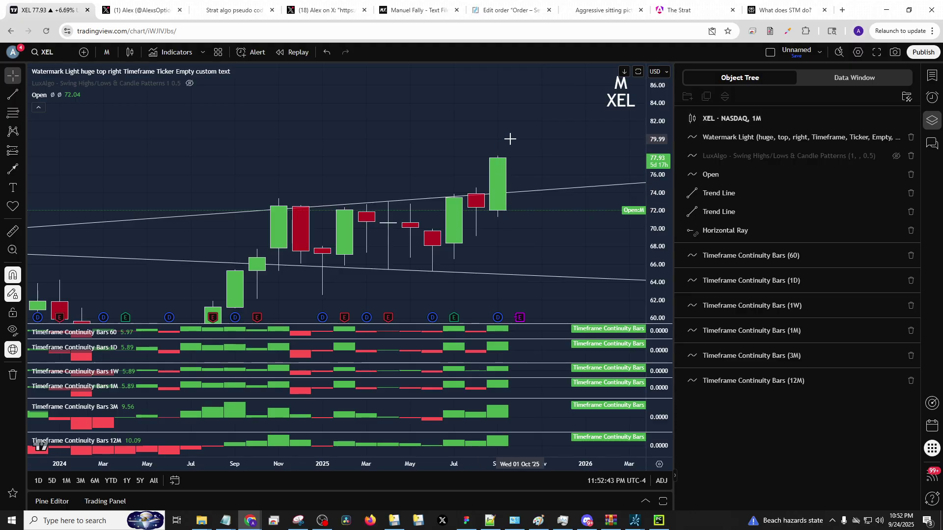
Step: Load TSLA on the daily timeframe, reset the chart view and examine its September candles
{"action": "type", "text": "TSLA"}
{"action": "key", "text": "Return"}
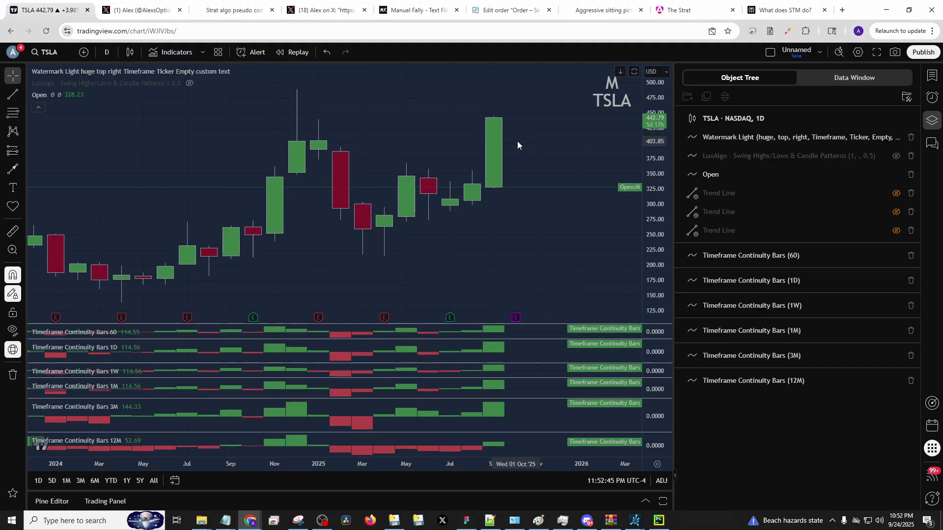
{"action": "right_click", "coordinate": [524, 142]}
{"action": "left_click", "coordinate": [553, 151]}
{"action": "left_click_drag", "start_coordinate": [589, 172], "coordinate": [509, 212]}
{"action": "scroll", "coordinate": [510, 214], "scroll_direction": "up", "scroll_amount": 8}
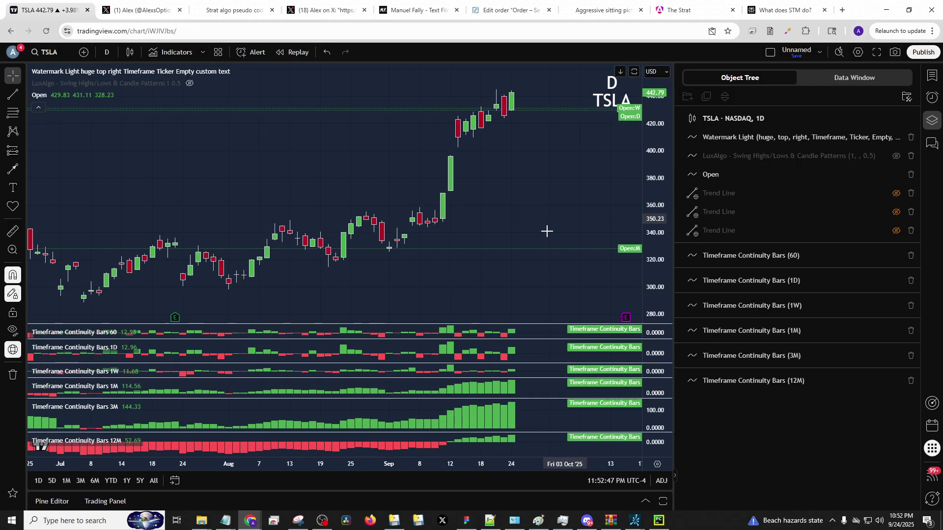
{"action": "scroll", "coordinate": [540, 232], "scroll_direction": "up", "scroll_amount": 3}
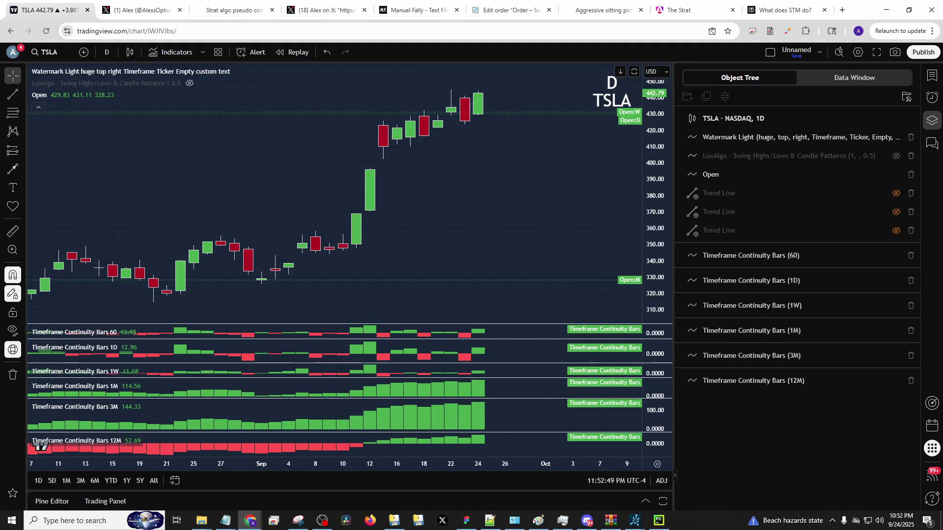
Step: Switch to the Notepad++ watchlist notes and show them in full screen
{"action": "key", "text": "alt+Tab"}
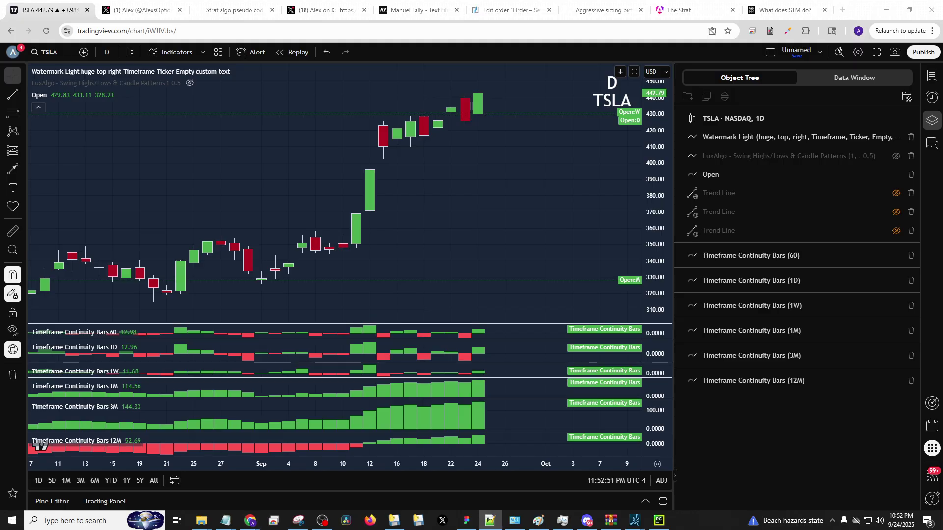
{"action": "left_click_drag", "start_coordinate": [259, 76], "coordinate": [318, 1]}
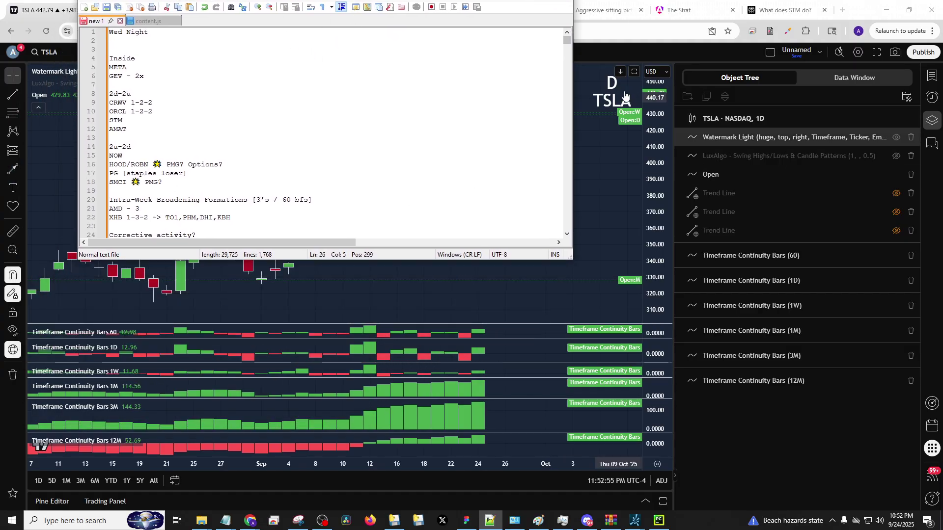
{"action": "left_click_drag", "start_coordinate": [575, 29], "coordinate": [136, 30]}
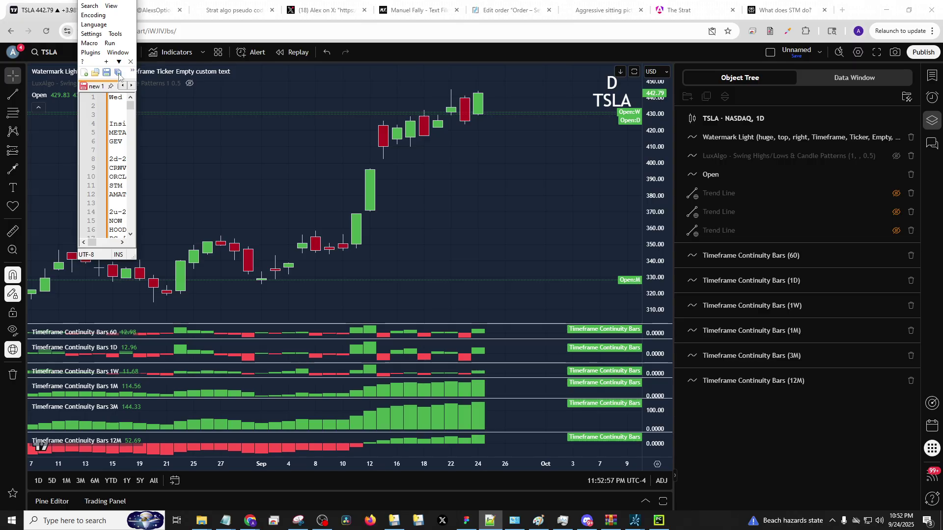
{"action": "left_click", "coordinate": [90, 6]}
{"action": "left_click", "coordinate": [121, 16]}
{"action": "key", "text": "F11"}
{"action": "left_click", "coordinate": [176, 155]}
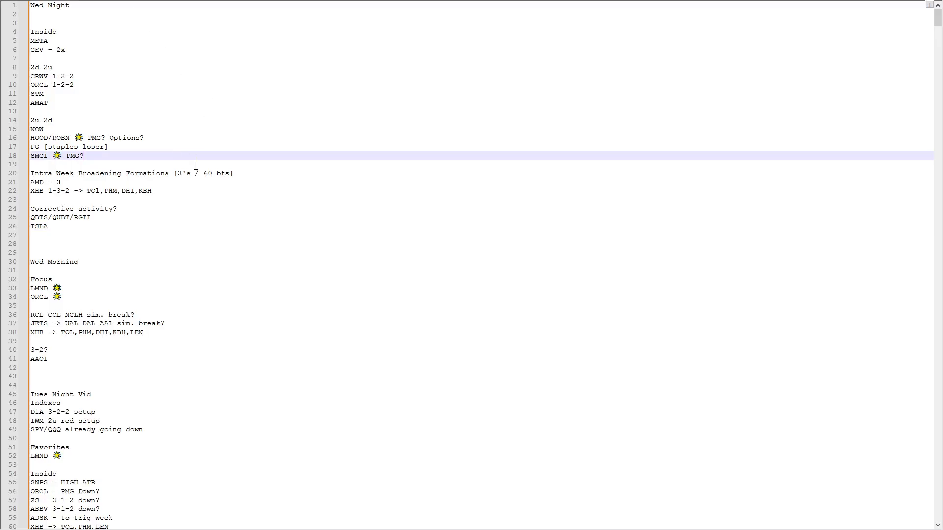
Step: Select the whole Wed Night watchlist, from its heading through the TSLA line
{"action": "left_click", "coordinate": [149, 216]}
{"action": "left_click", "coordinate": [137, 226]}
{"action": "key", "text": "ctrl+shift+Home"}
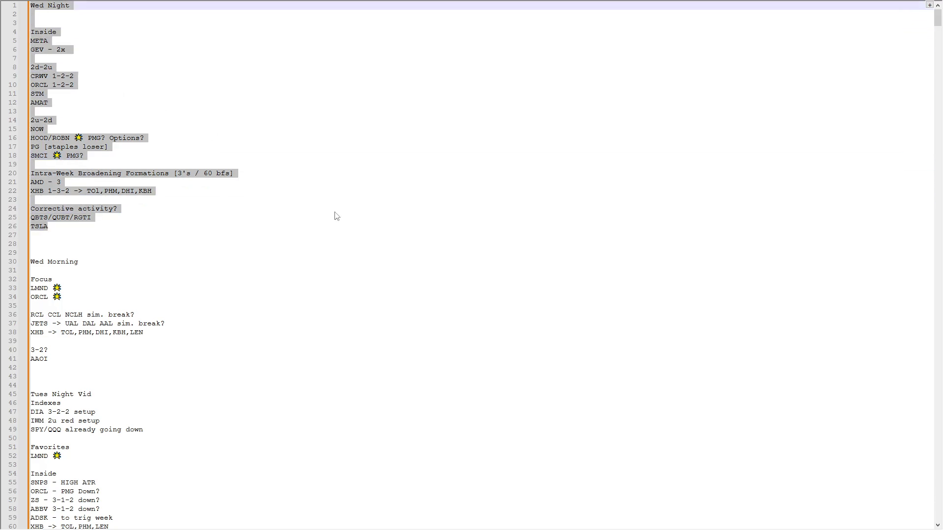